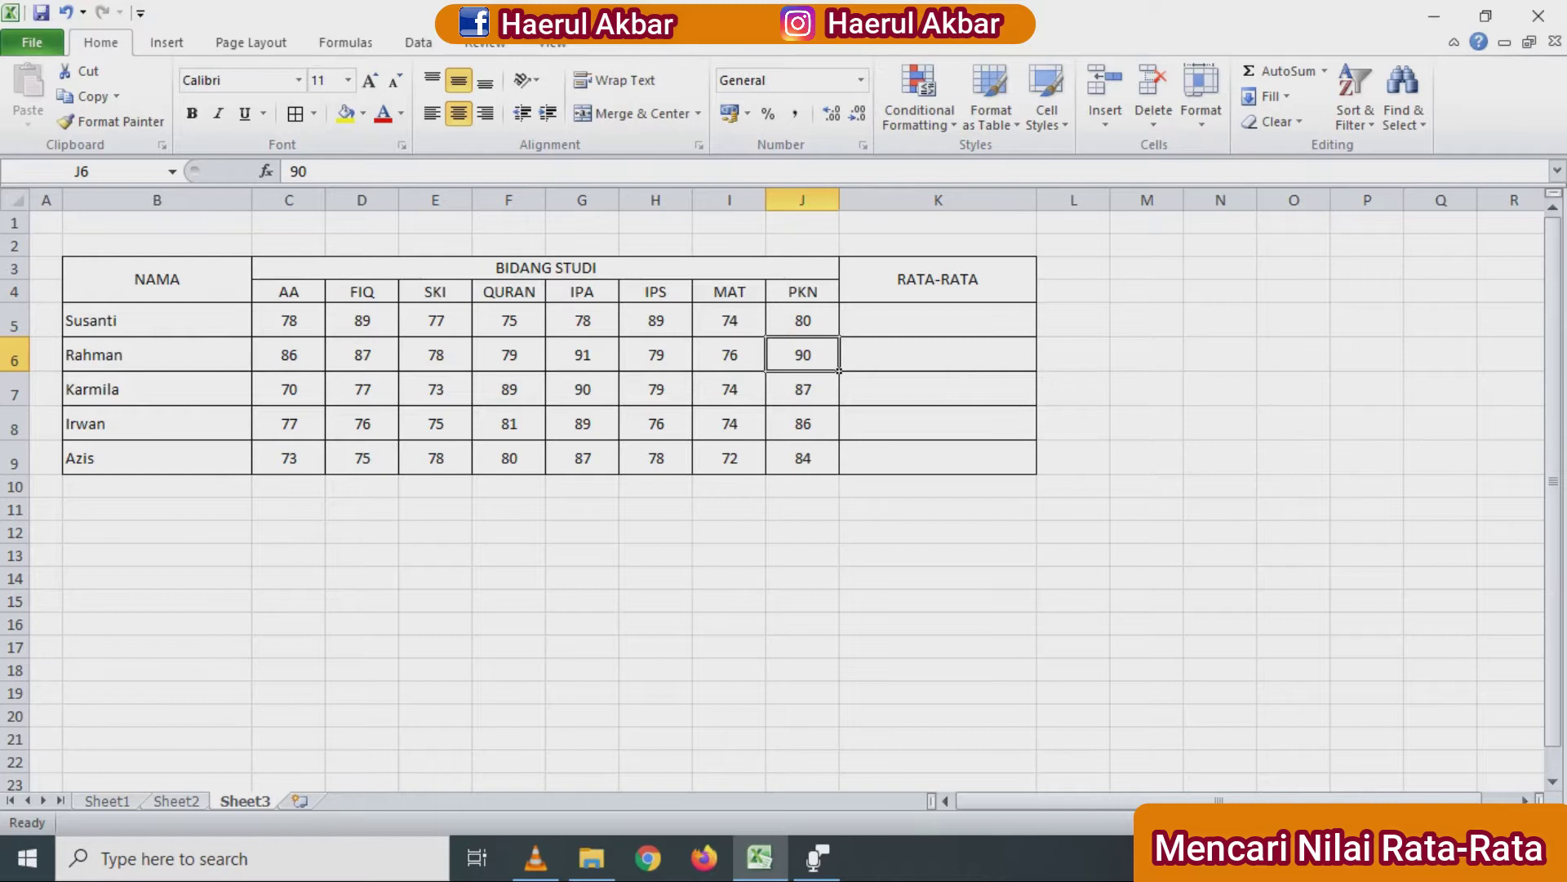
Step: Review the multiplication and division examples on Sheet2 and the addition and subtraction tables on Sheet1
{"action": "key", "text": "ctrl+Page_Up"}
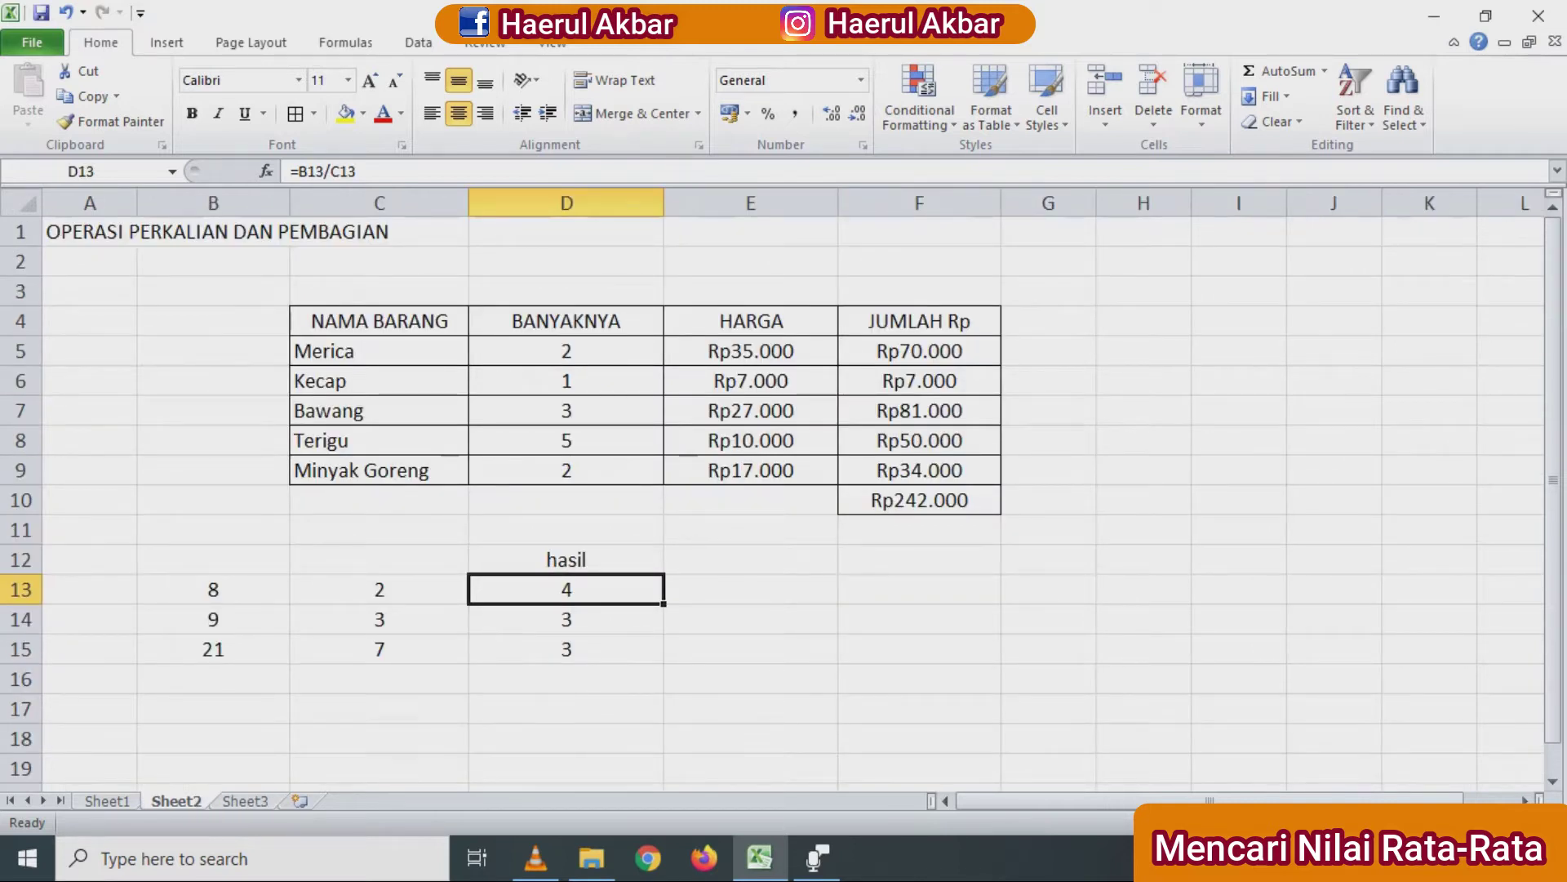
{"action": "left_click", "coordinate": [379, 350]}
{"action": "left_click", "coordinate": [750, 381]}
{"action": "left_click", "coordinate": [379, 589]}
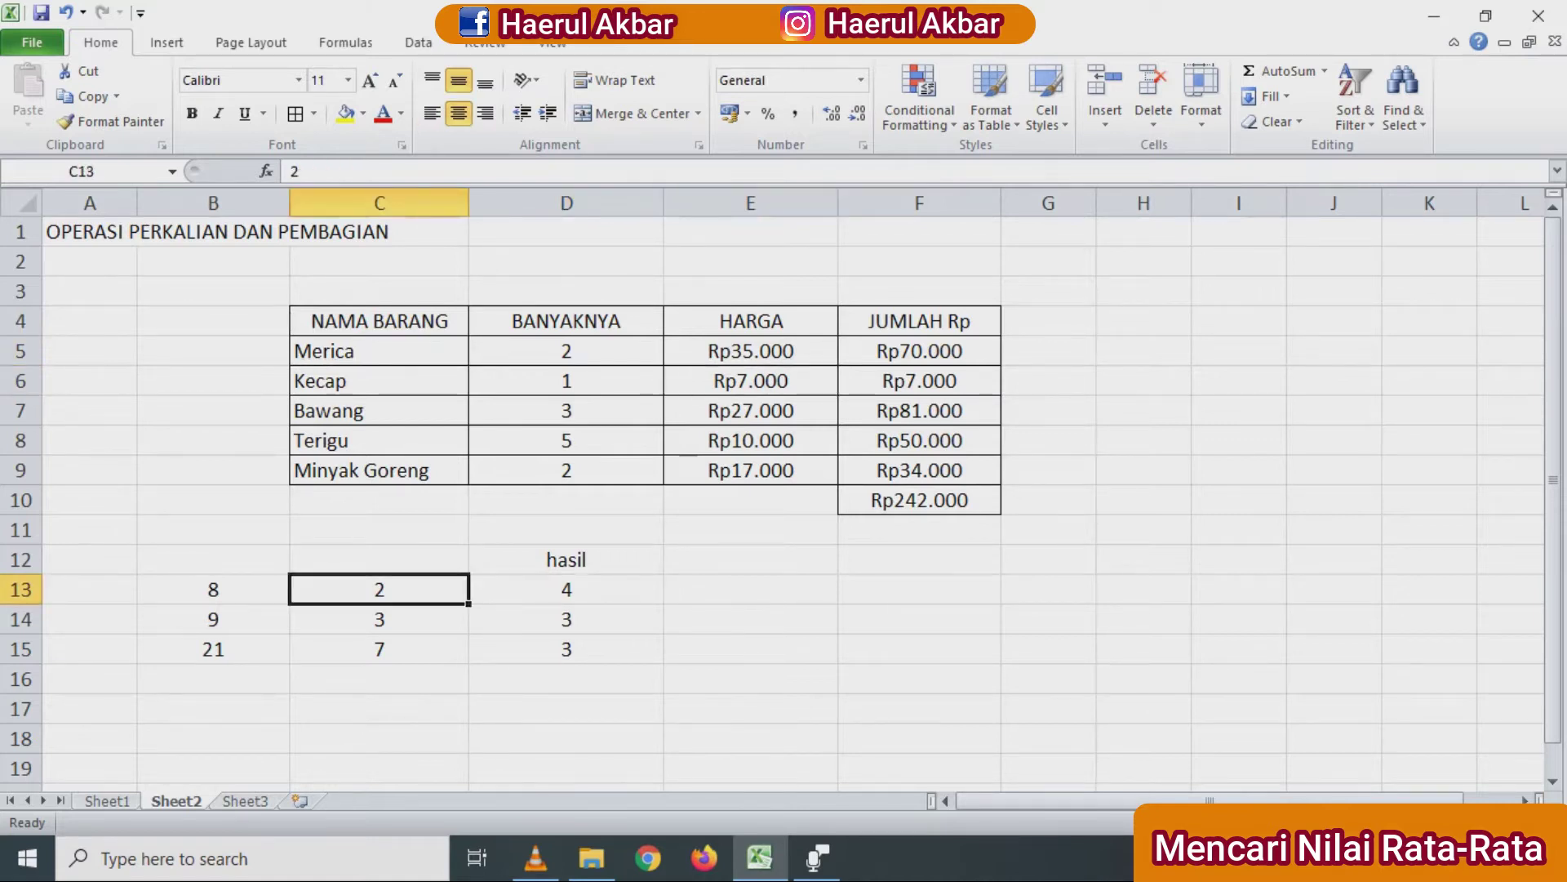
{"action": "left_click", "coordinate": [566, 649]}
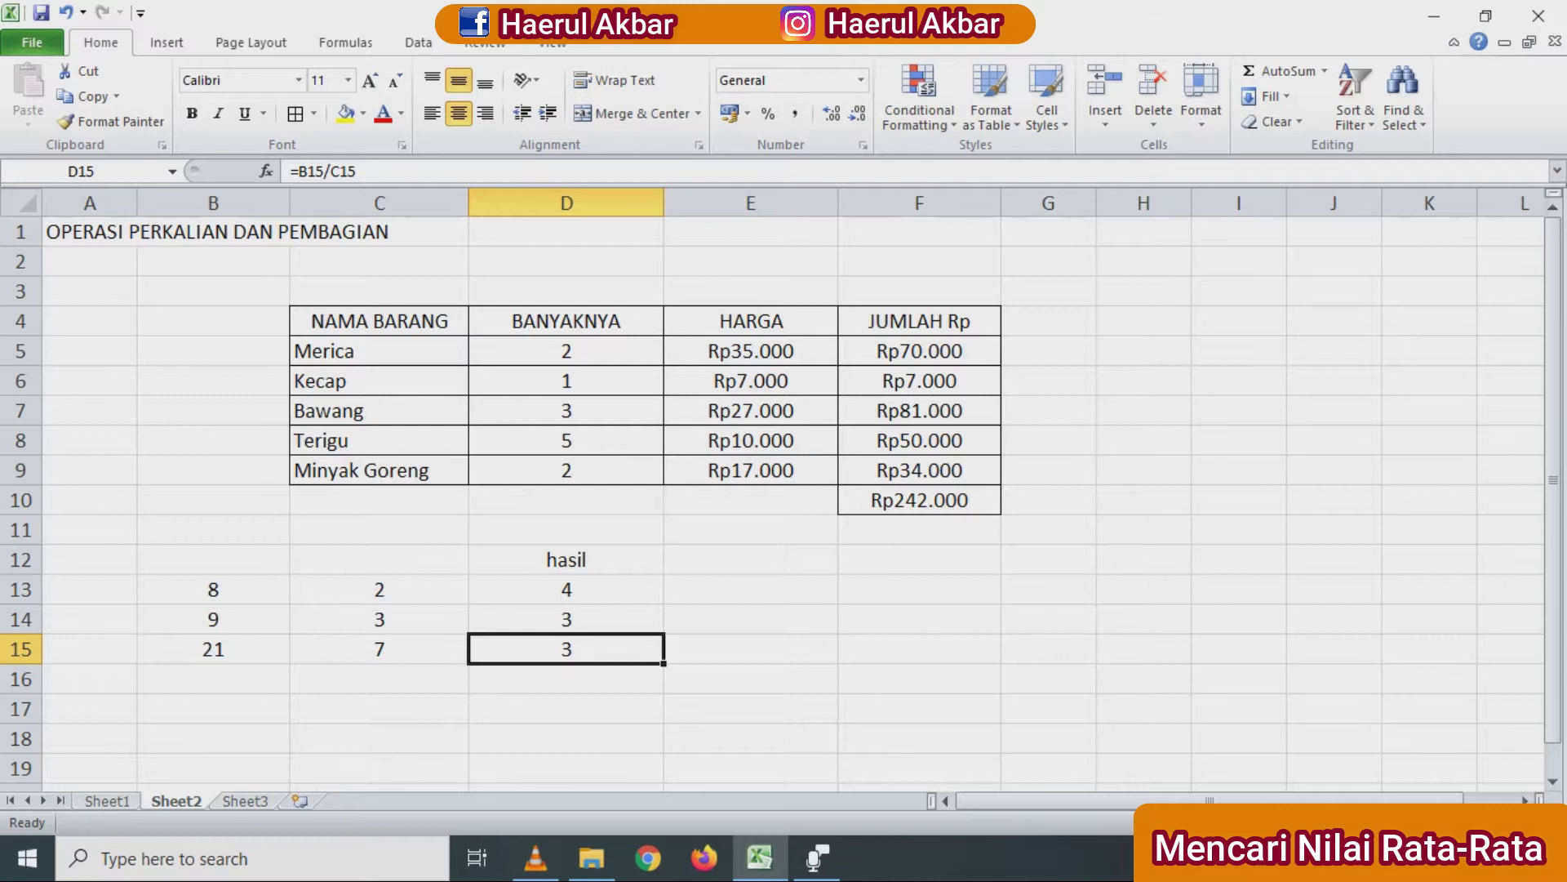
{"action": "key", "text": "ctrl+Page_Up"}
{"action": "left_click", "coordinate": [345, 415]}
{"action": "left_click", "coordinate": [263, 265]}
{"action": "left_click", "coordinate": [263, 519]}
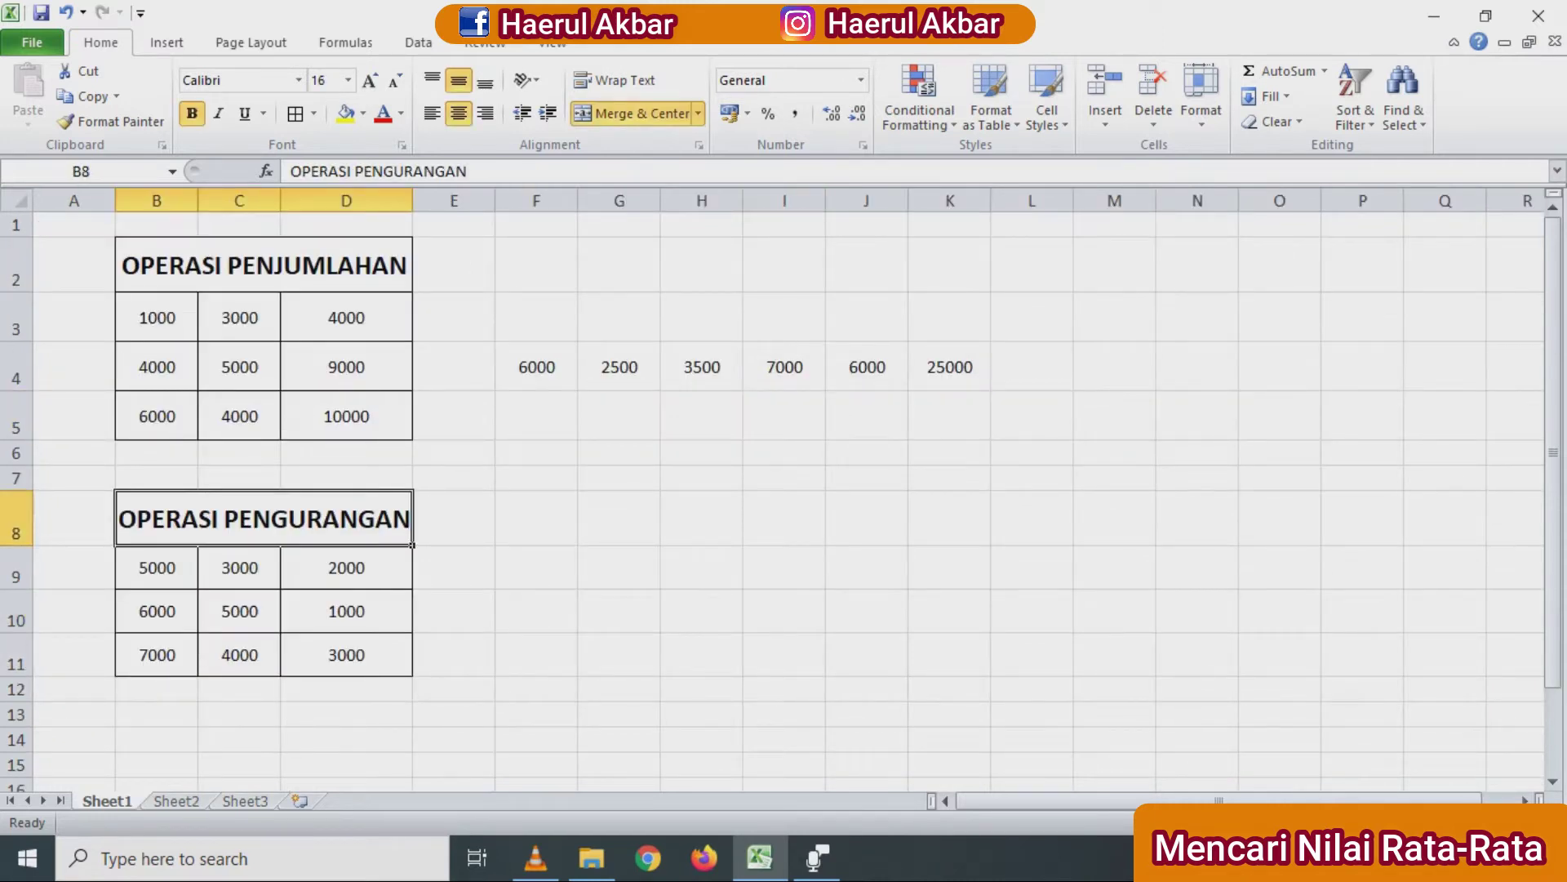
{"action": "left_click", "coordinate": [346, 713]}
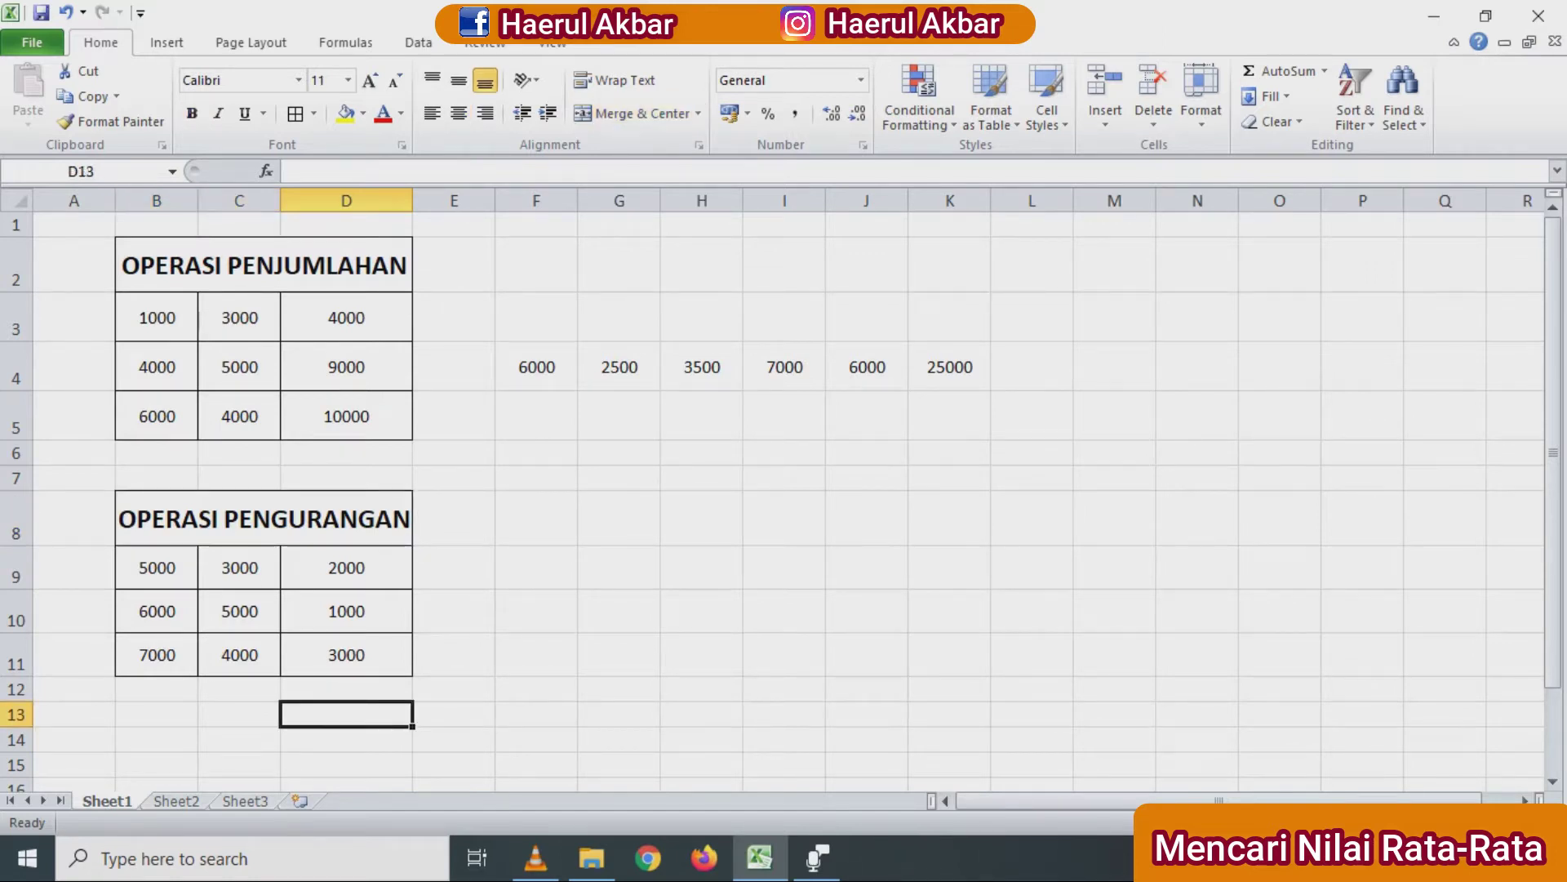
Step: Enter the title MENCARI NILAI RATA-RATA in cell B1 of Sheet3, above the score table
{"action": "left_click", "coordinate": [244, 800]}
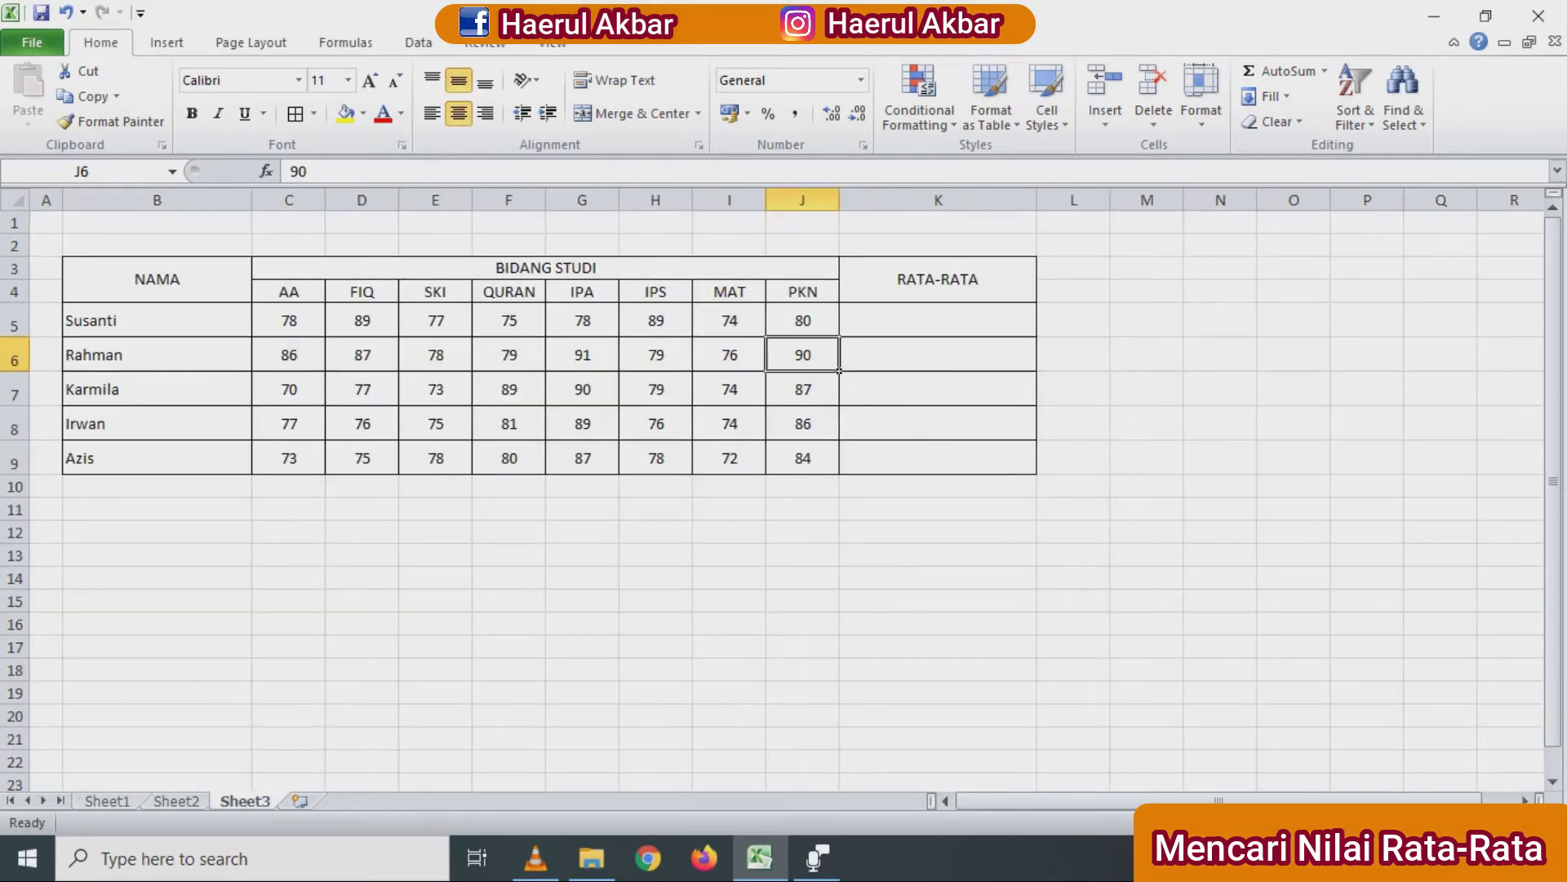
{"action": "left_click", "coordinate": [938, 601]}
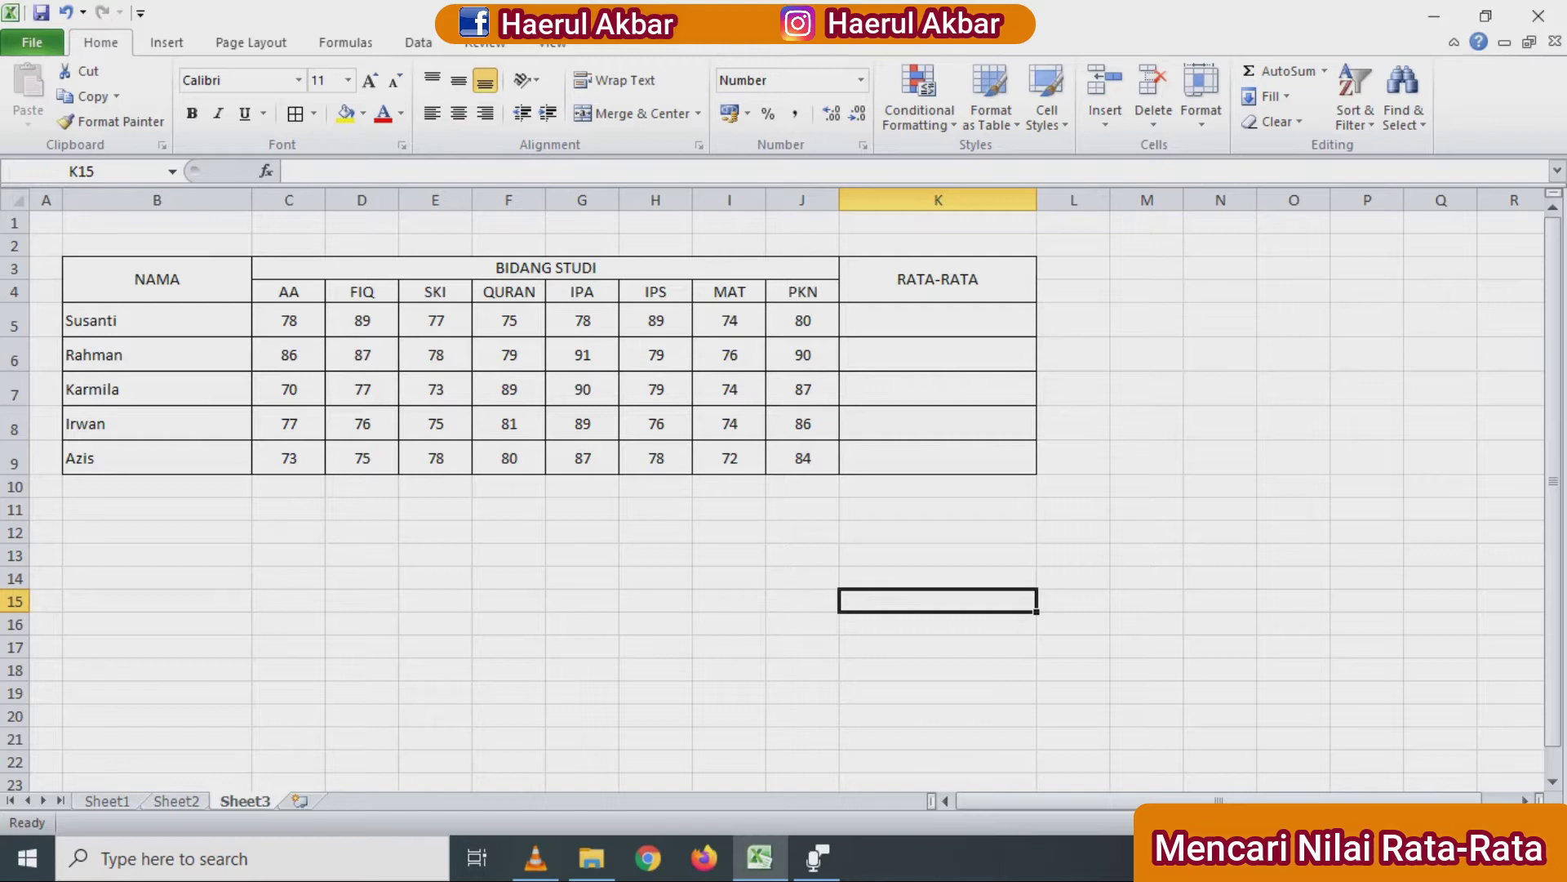
{"action": "left_click", "coordinate": [157, 222]}
{"action": "type", "text": "MEN"}
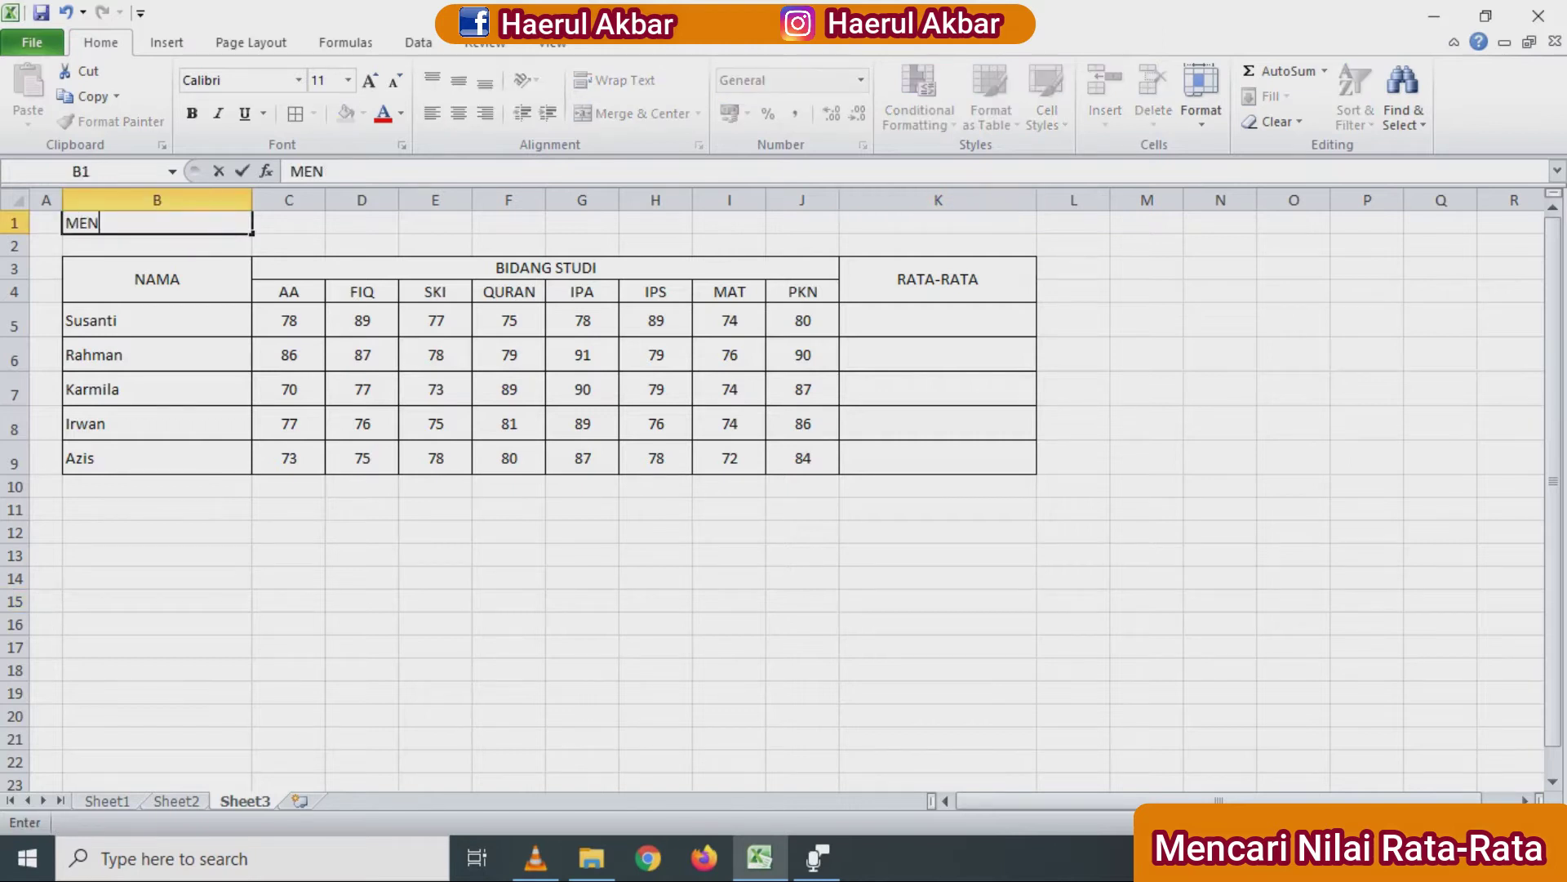
{"action": "type", "text": "CARI NILAI RATA-RATA"}
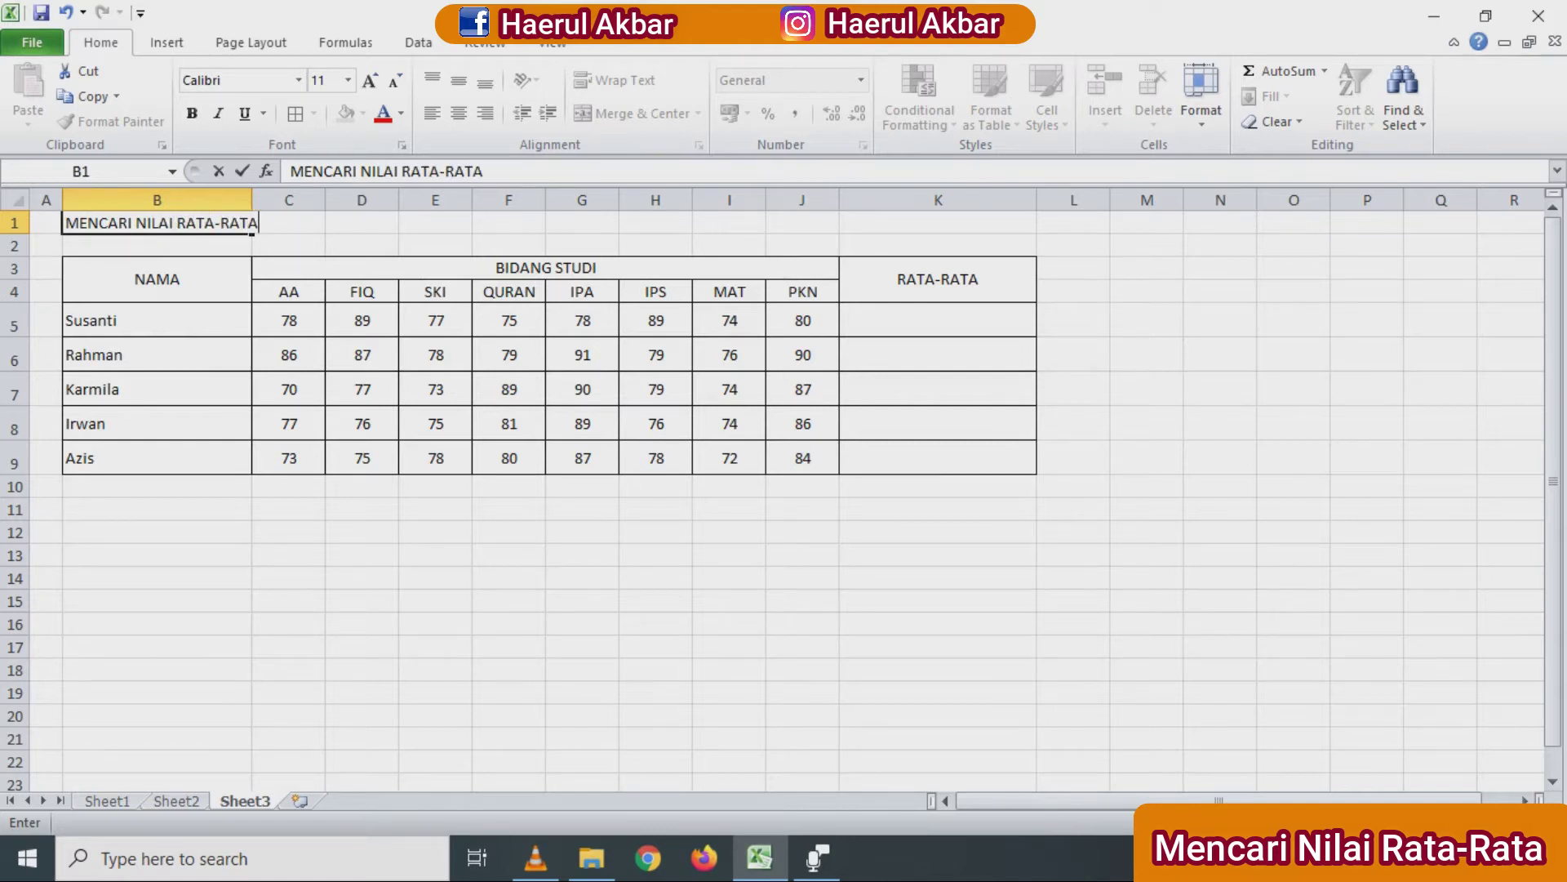
{"action": "left_click", "coordinate": [157, 578]}
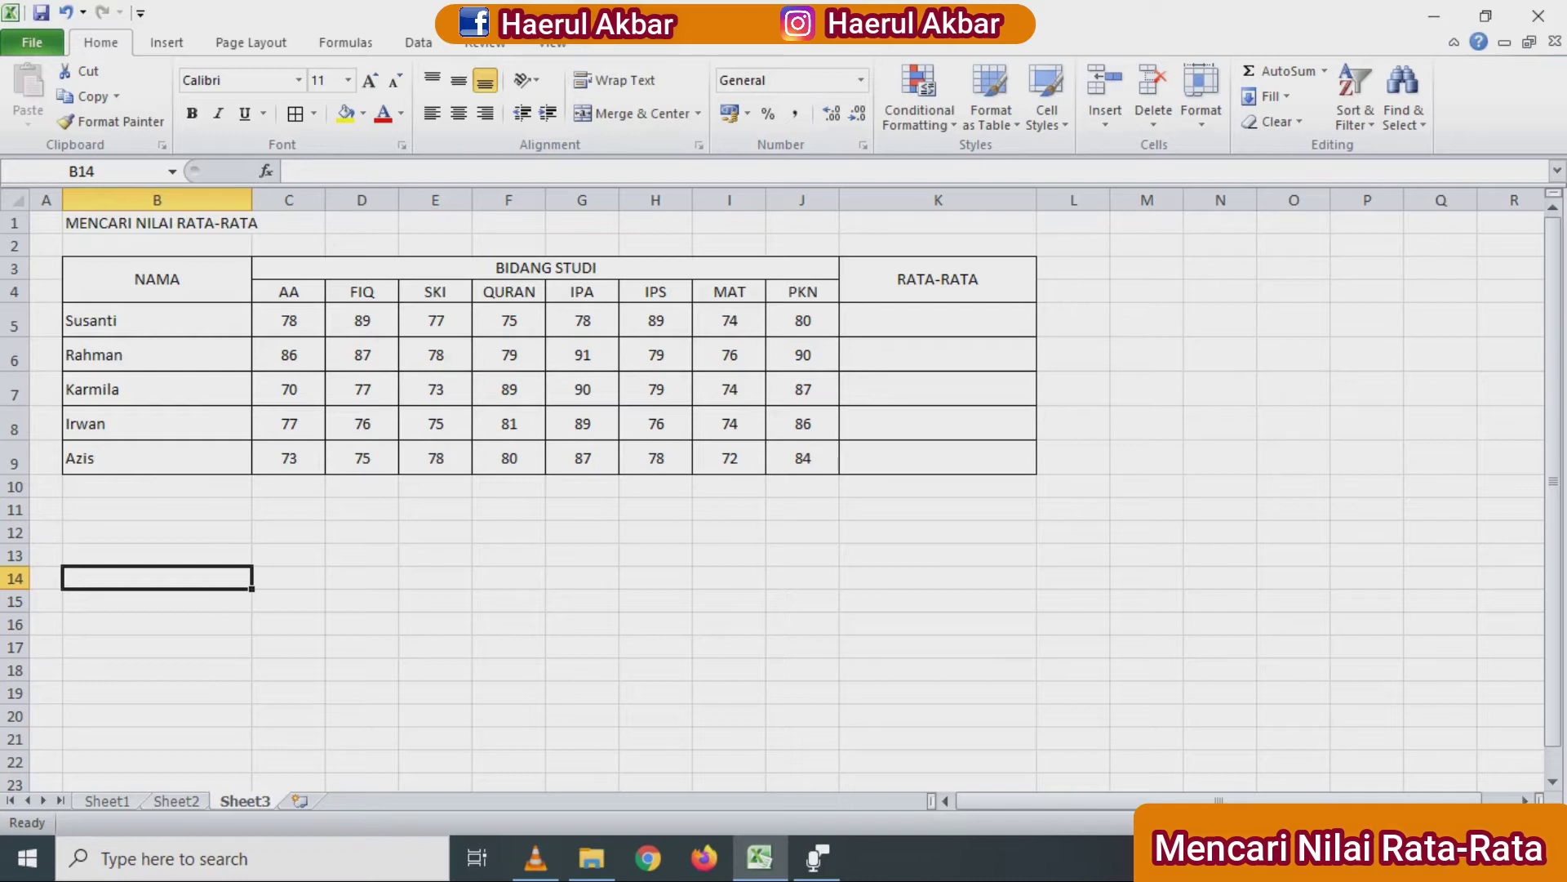
Step: Go through the RATA-RATA cells K5 to K9 of the score table one by one
{"action": "left_click", "coordinate": [937, 624]}
{"action": "left_click", "coordinate": [937, 320]}
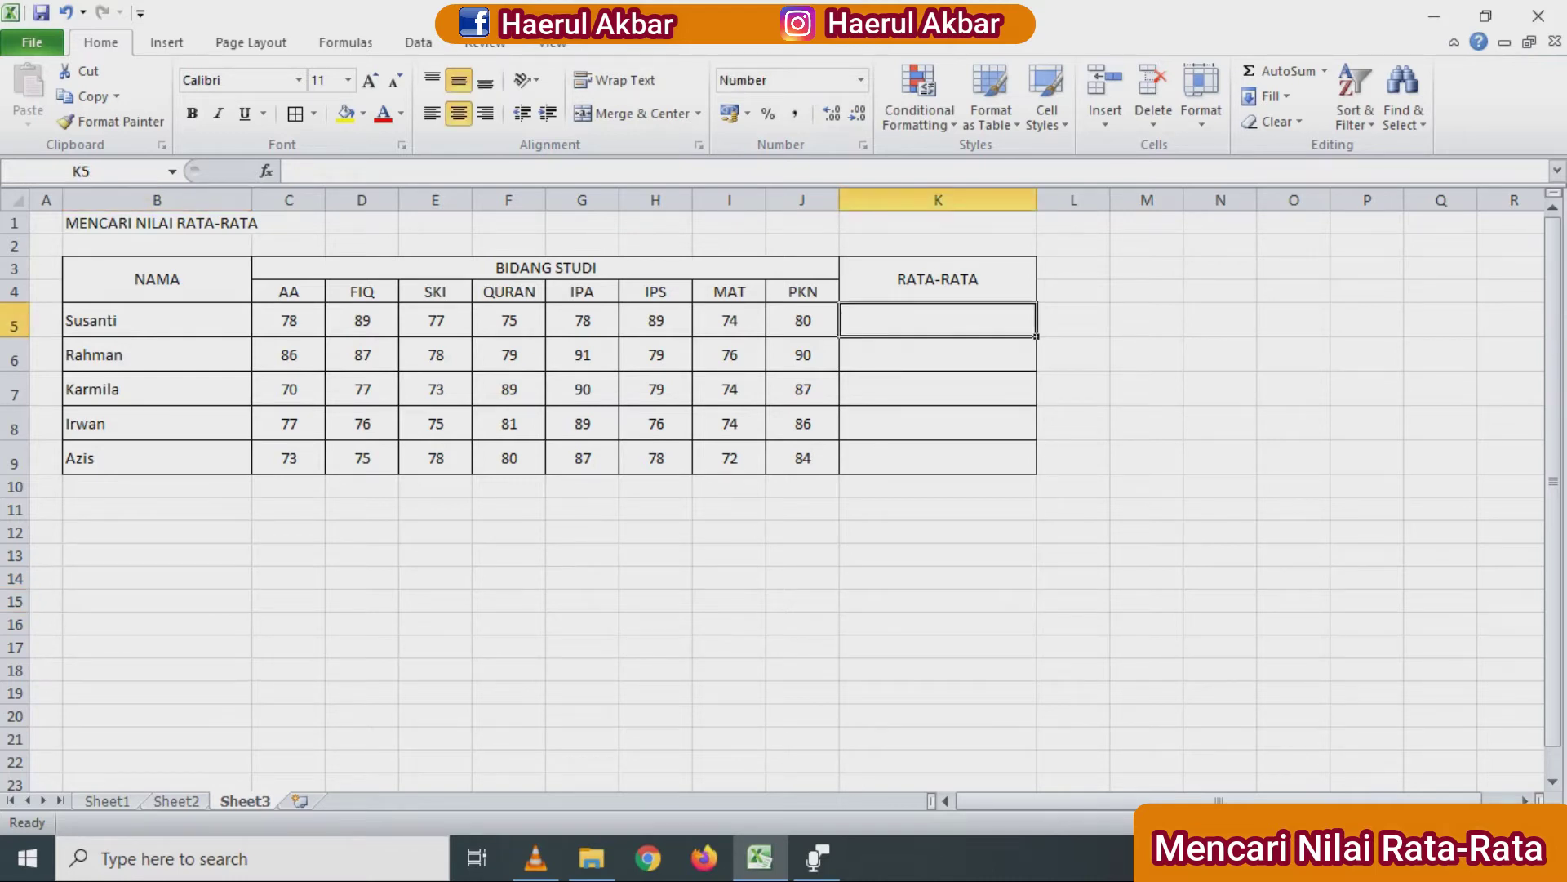
{"action": "left_click", "coordinate": [937, 354]}
{"action": "left_click", "coordinate": [937, 389]}
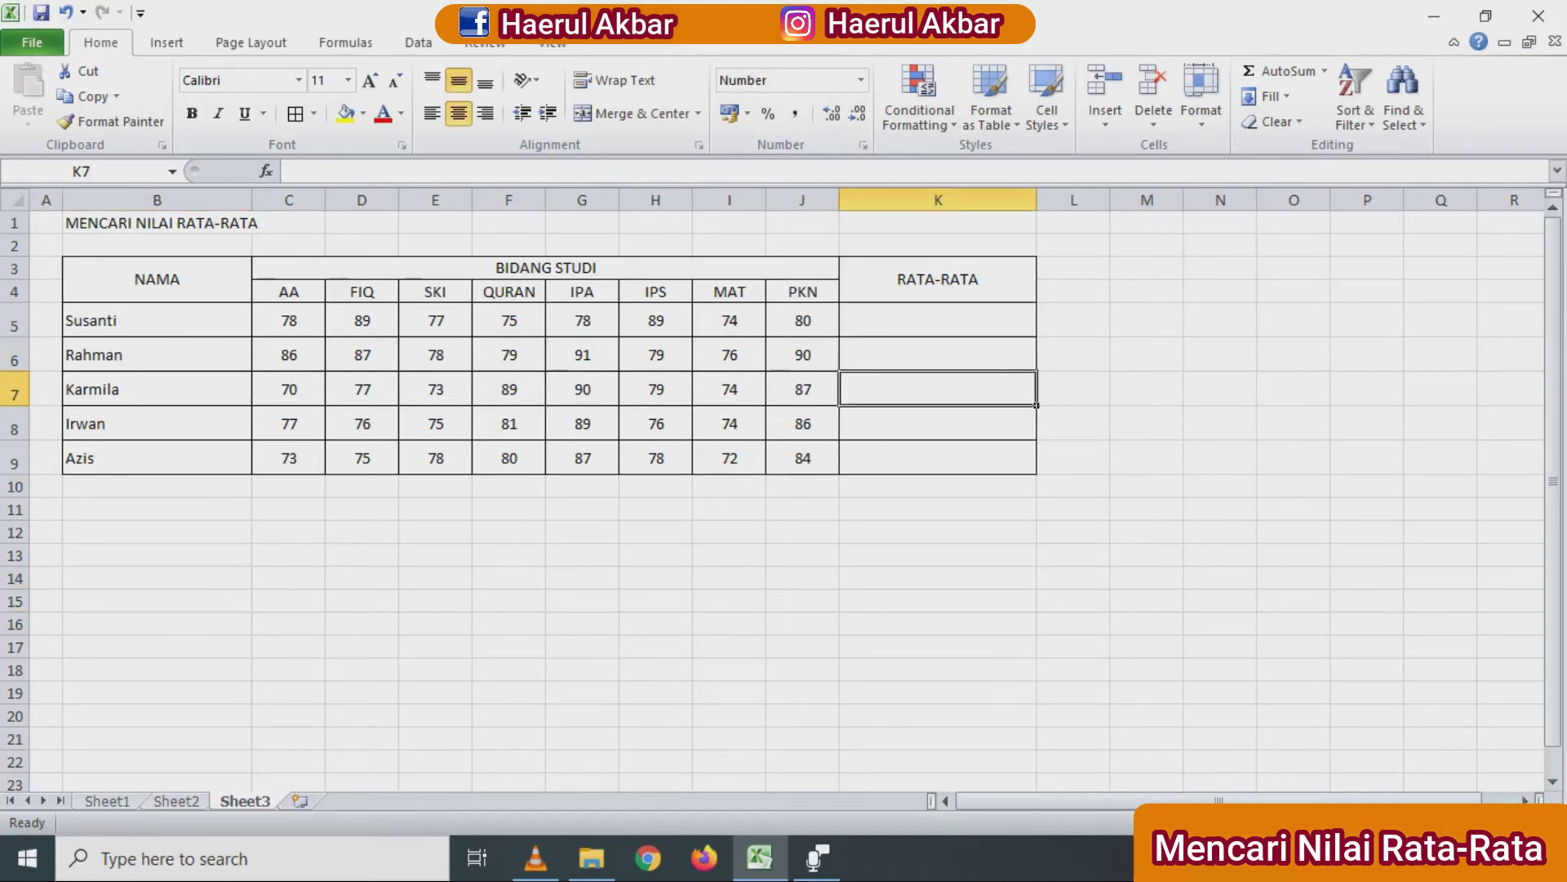
{"action": "left_click", "coordinate": [937, 423]}
{"action": "left_click", "coordinate": [937, 457]}
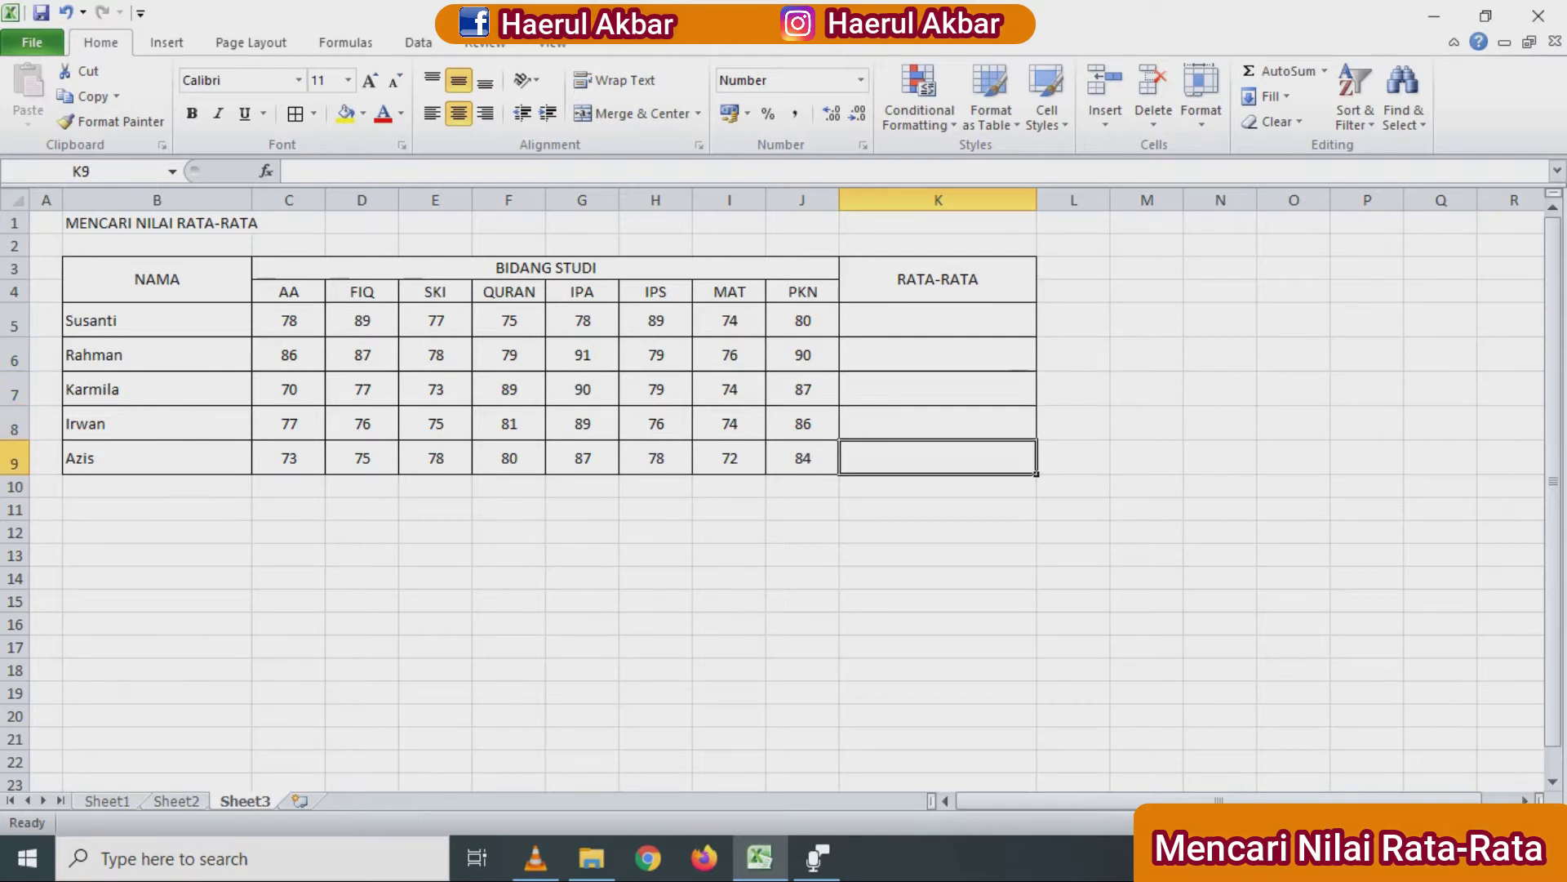
{"action": "left_click", "coordinate": [937, 320]}
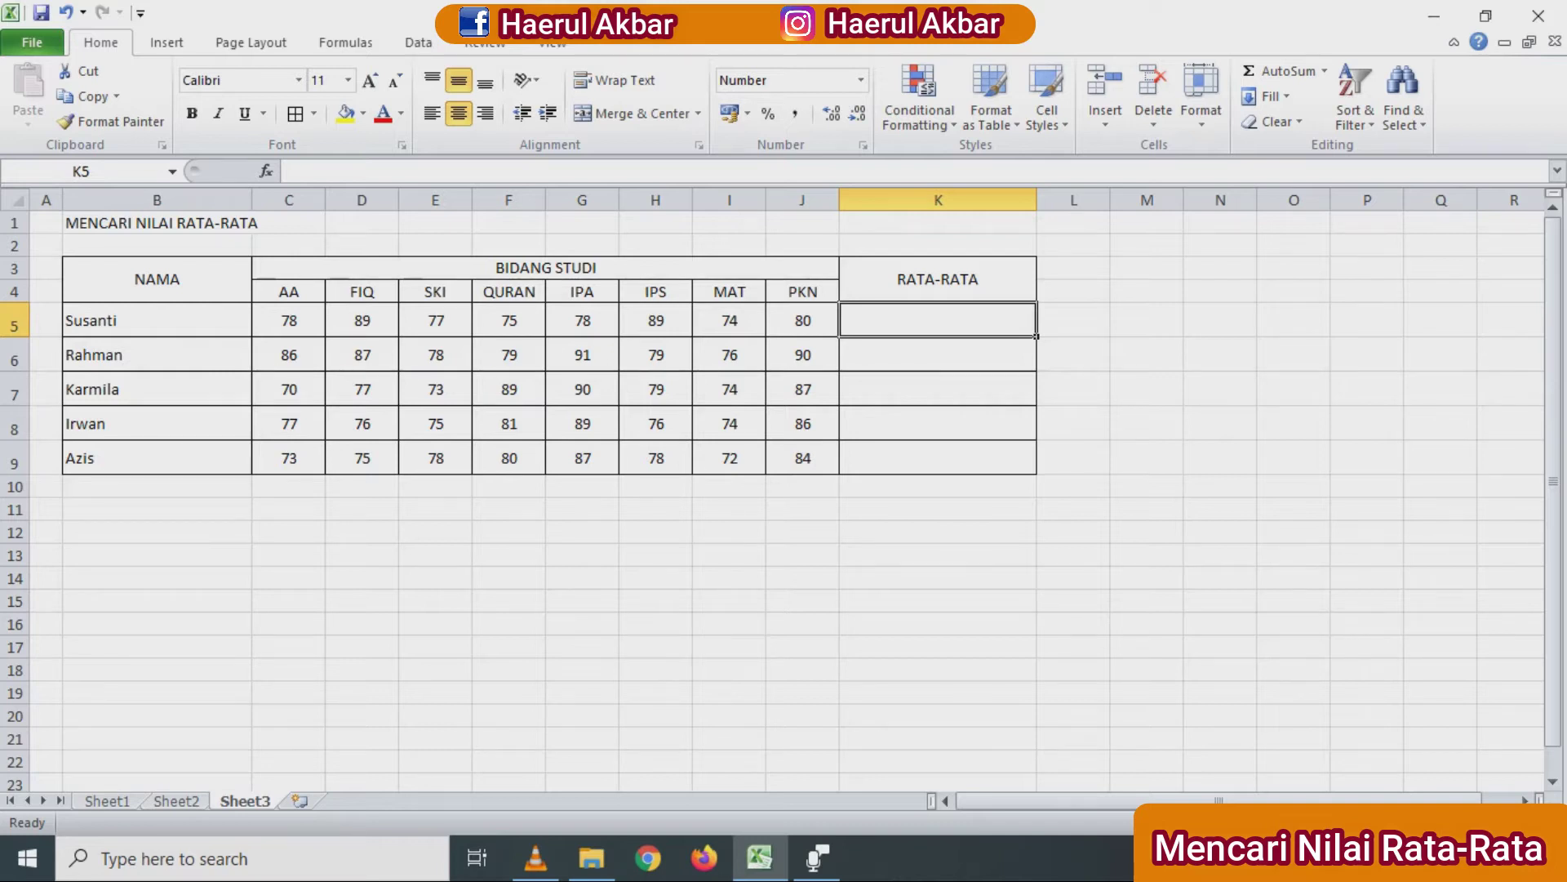
Step: Examine the score range C5:J9, the subject headings in row 4 and the student names in B5:B9
{"action": "left_click", "coordinate": [508, 388]}
{"action": "left_click", "coordinate": [508, 423]}
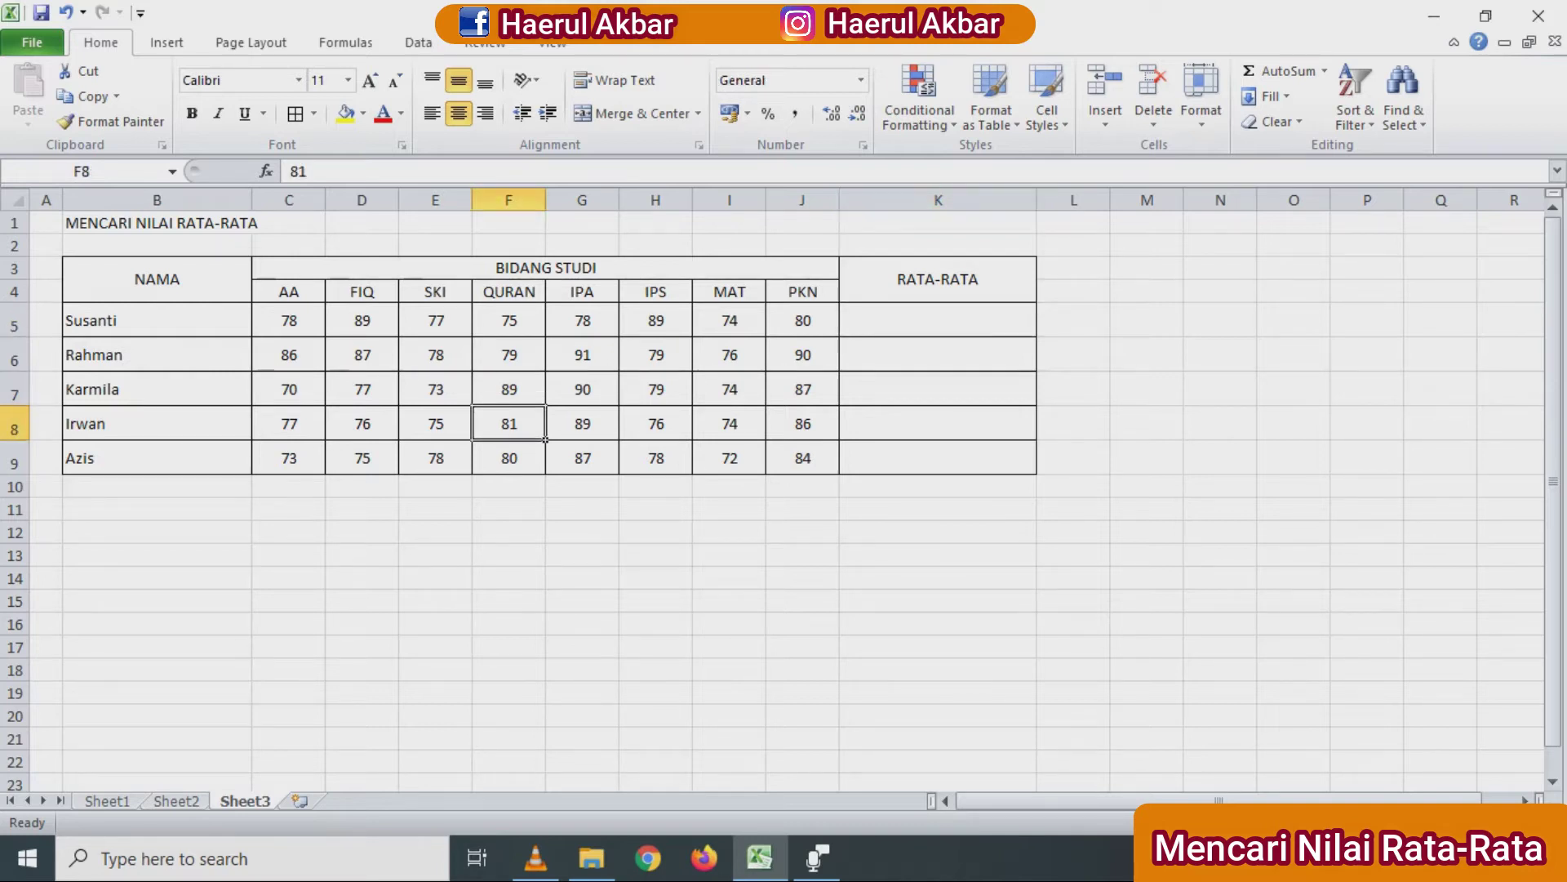
{"action": "left_click_drag", "start_coordinate": [289, 320], "coordinate": [803, 457]}
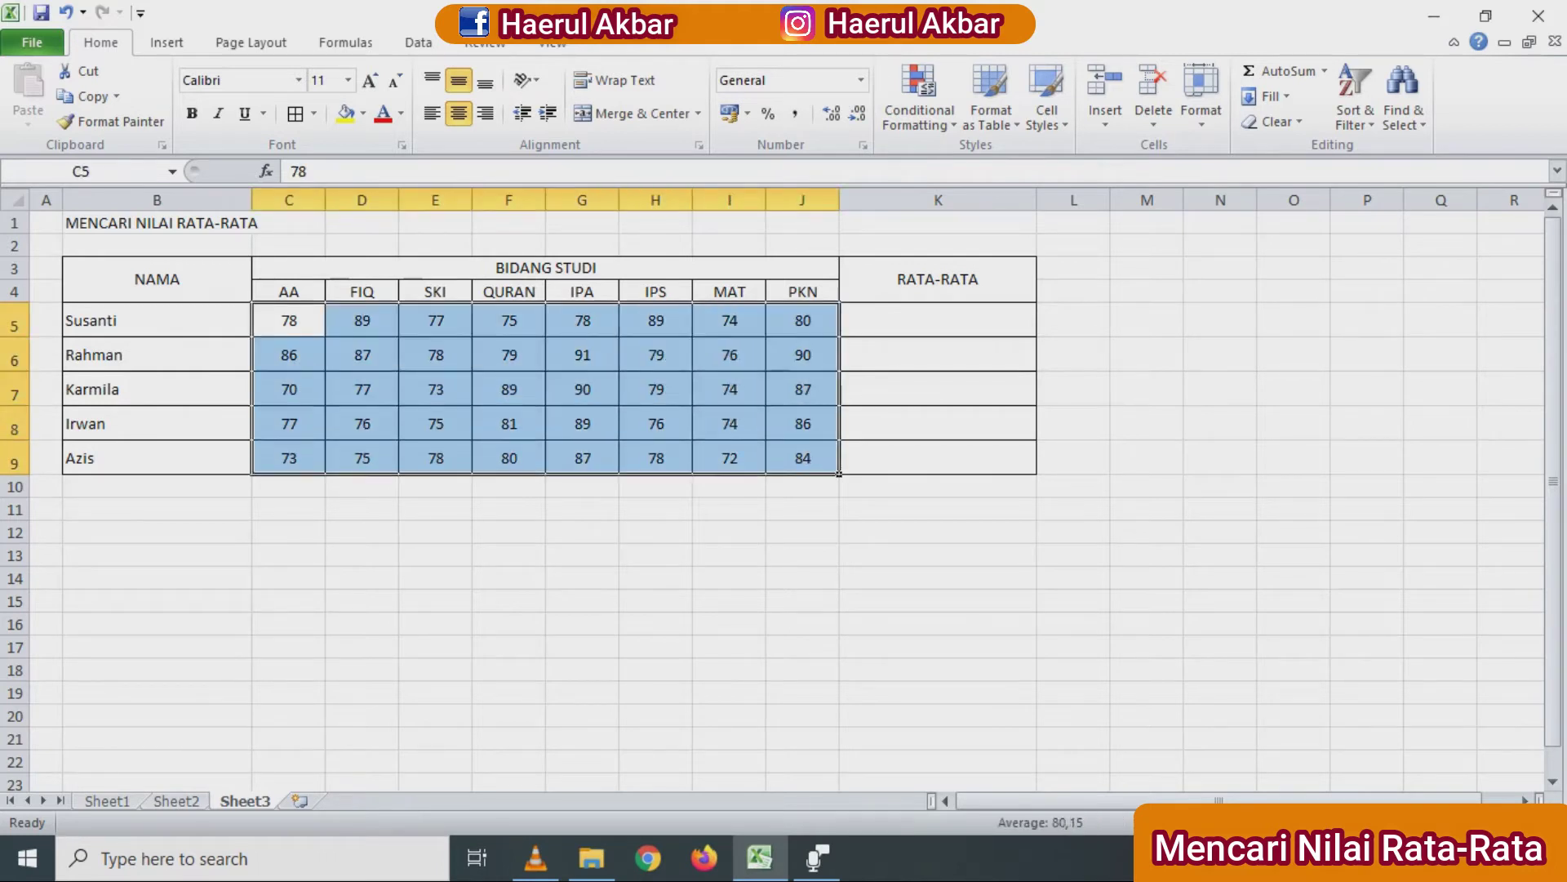
{"action": "left_click", "coordinate": [509, 389]}
{"action": "left_click", "coordinate": [289, 291]}
{"action": "left_click", "coordinate": [362, 292]}
{"action": "left_click", "coordinate": [435, 292]}
{"action": "left_click", "coordinate": [803, 292]}
{"action": "left_click", "coordinate": [729, 423]}
{"action": "left_click_drag", "start_coordinate": [122, 320], "coordinate": [122, 457]}
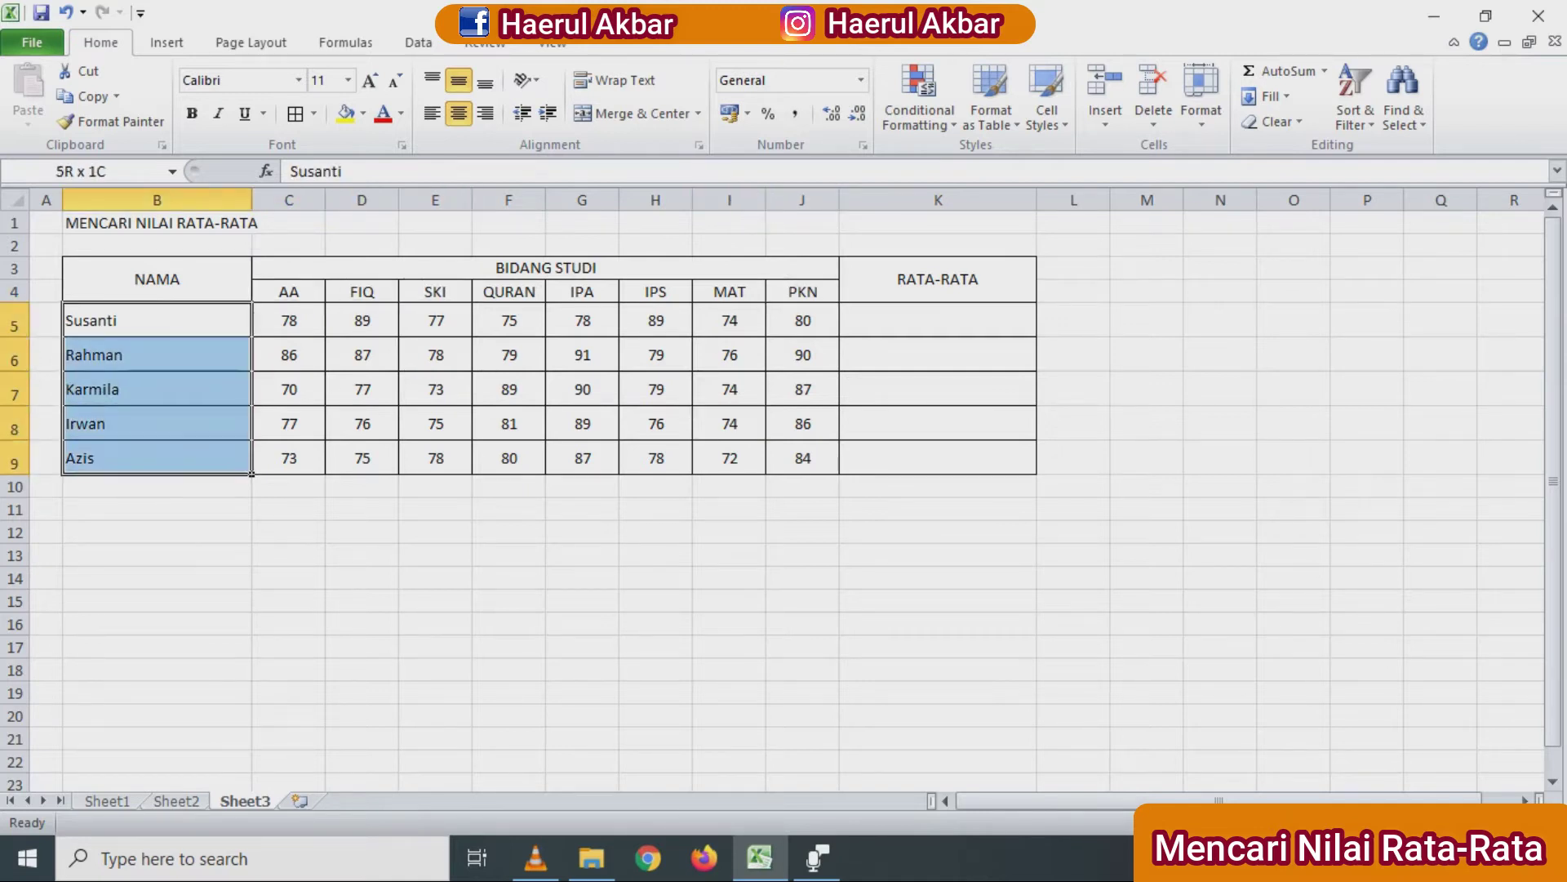
{"action": "left_click", "coordinate": [435, 555]}
{"action": "left_click", "coordinate": [656, 578]}
{"action": "left_click", "coordinate": [729, 531]}
{"action": "left_click", "coordinate": [508, 556]}
{"action": "left_click", "coordinate": [435, 532]}
{"action": "left_click", "coordinate": [435, 578]}
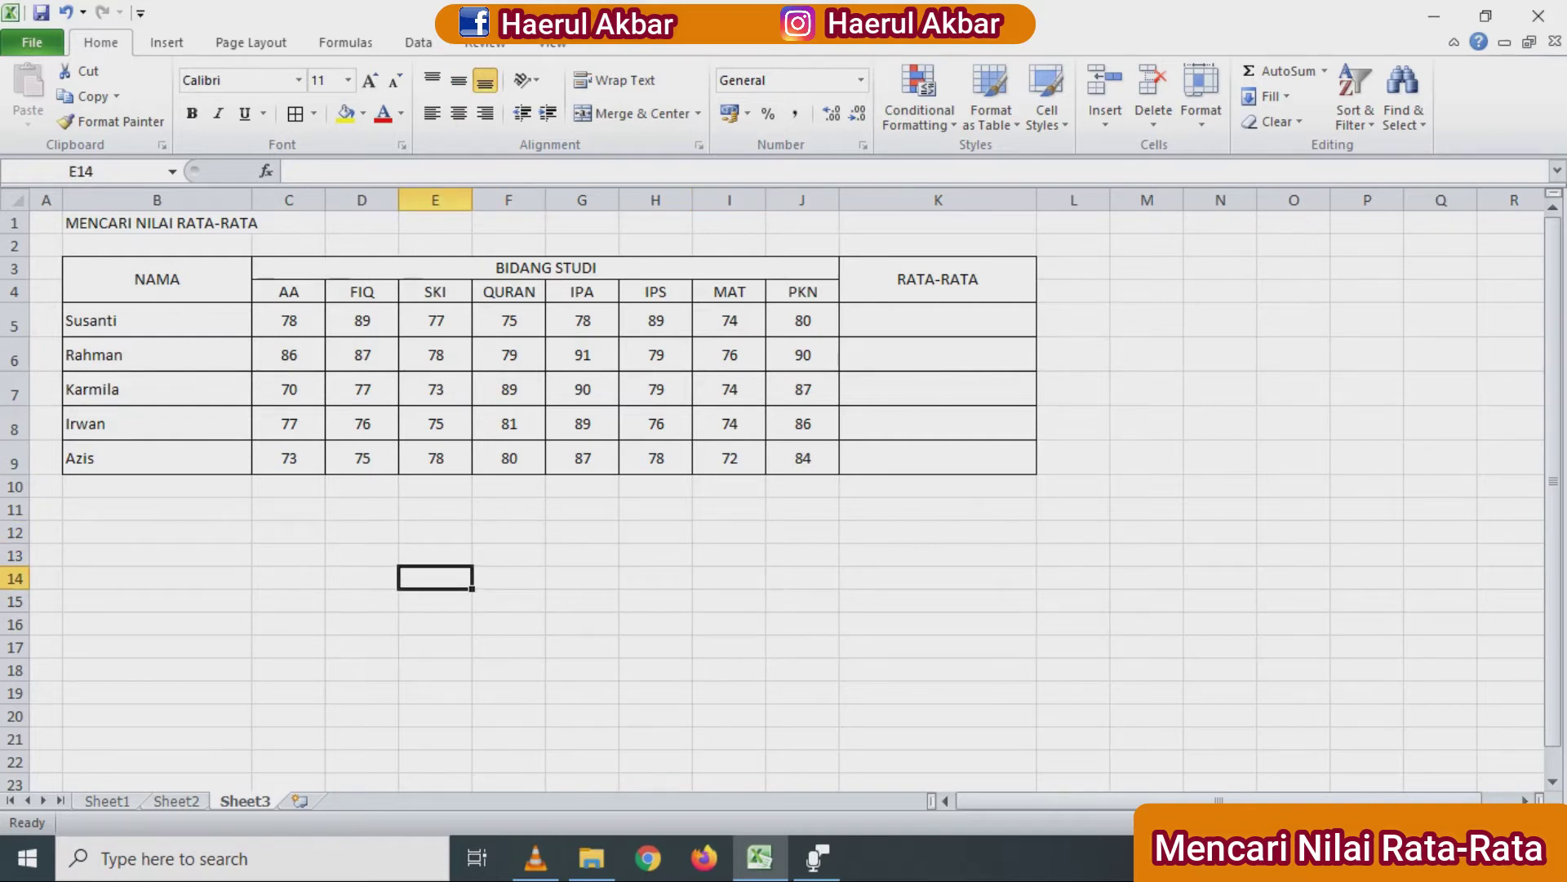
Step: Examine the first student's scores from AA to PKN in C5:J5 and the matching RATA-RATA cell K5
{"action": "left_click", "coordinate": [288, 320]}
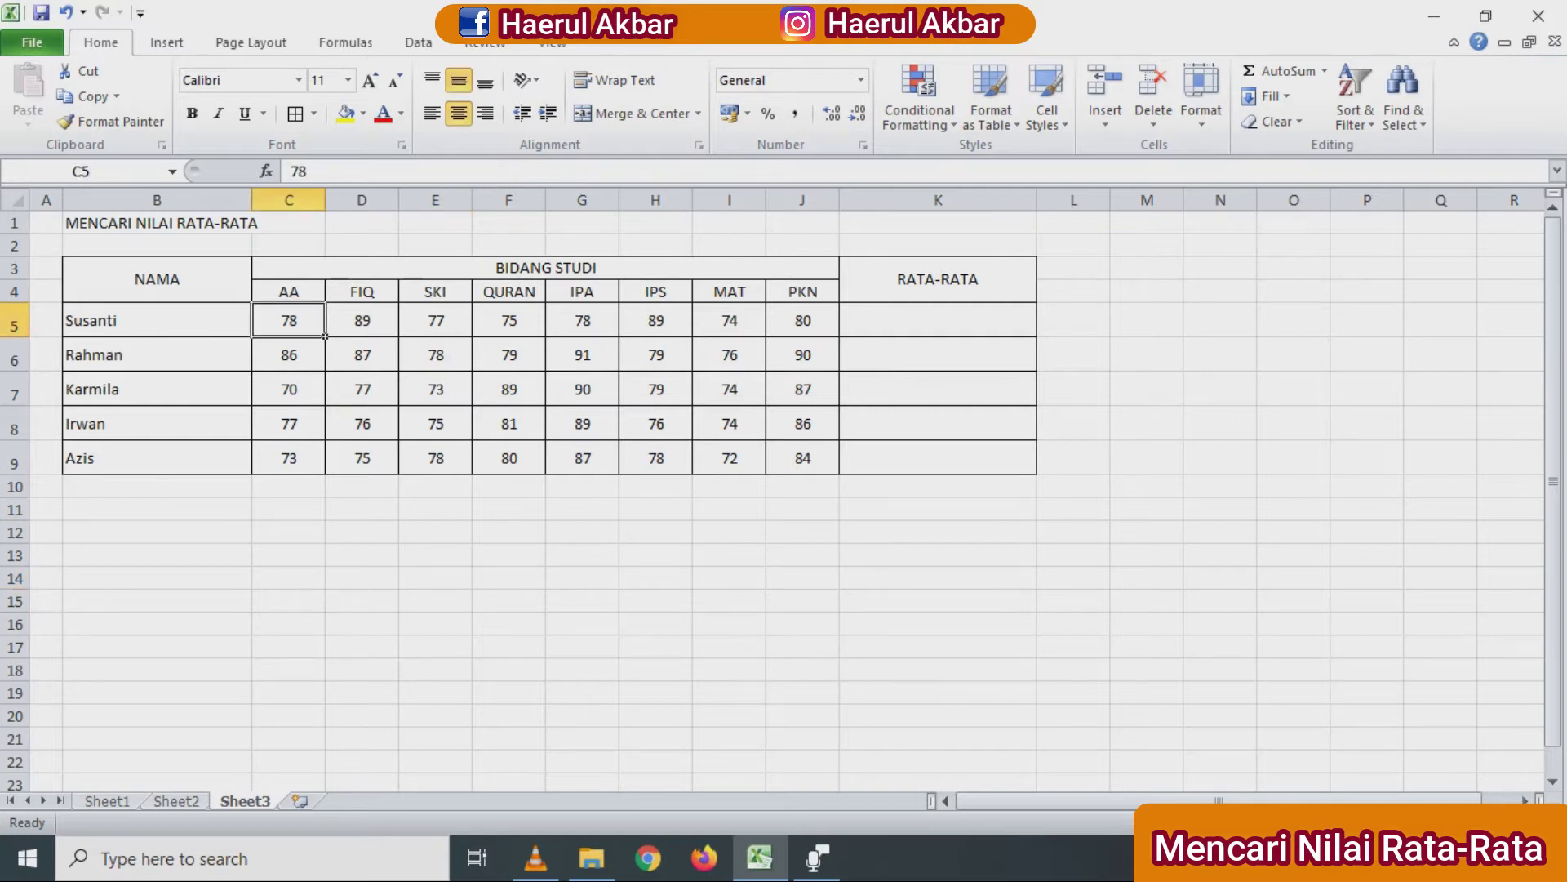
{"action": "left_click", "coordinate": [362, 320]}
{"action": "left_click", "coordinate": [436, 320]}
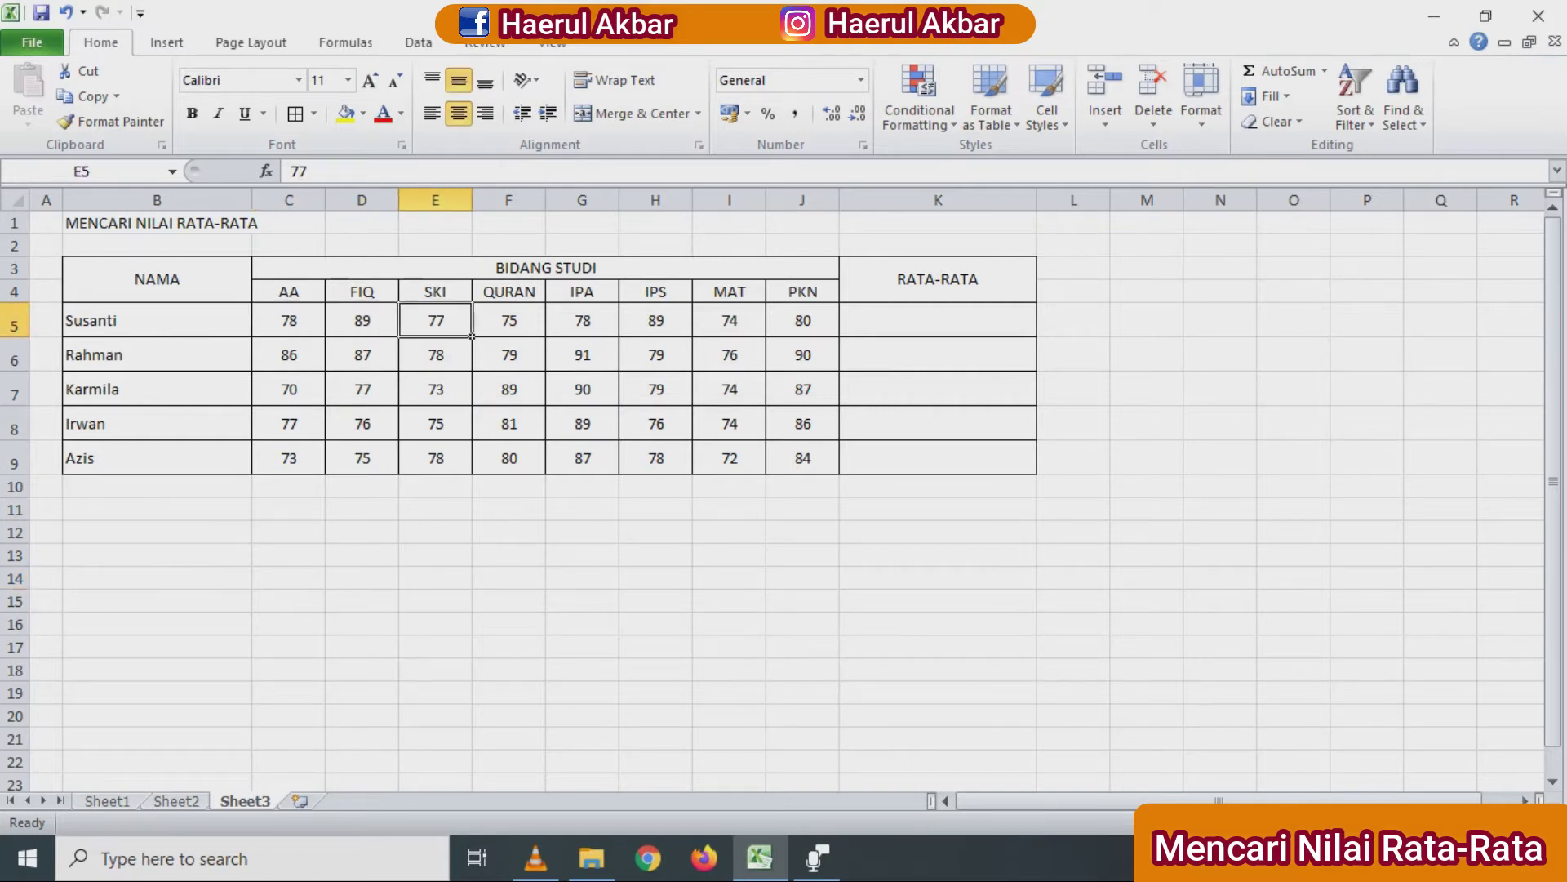
{"action": "left_click", "coordinate": [509, 320]}
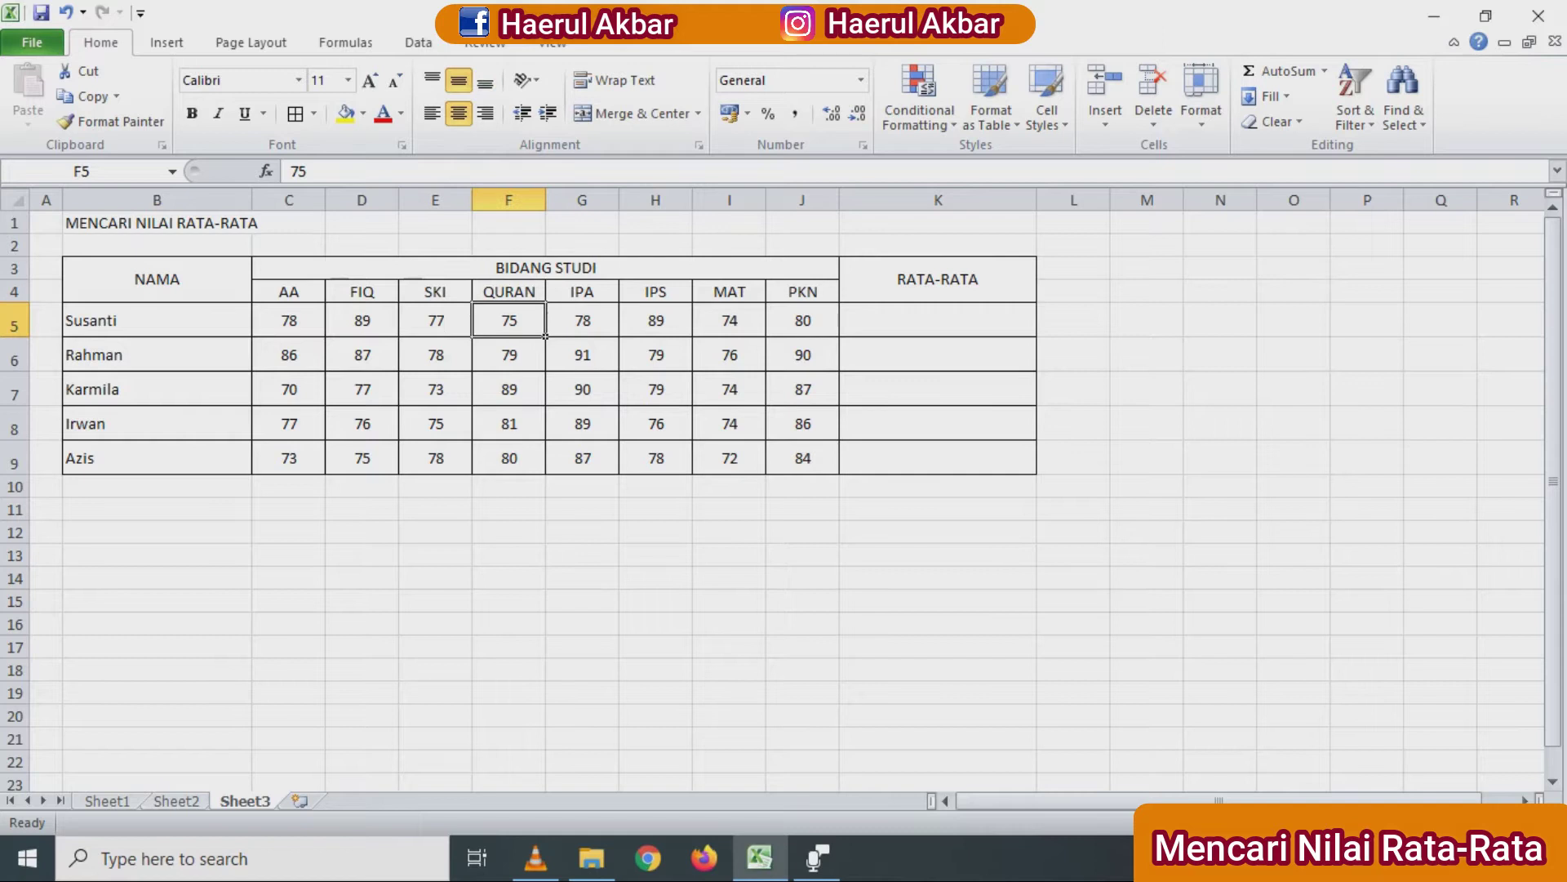
{"action": "left_click", "coordinate": [802, 320]}
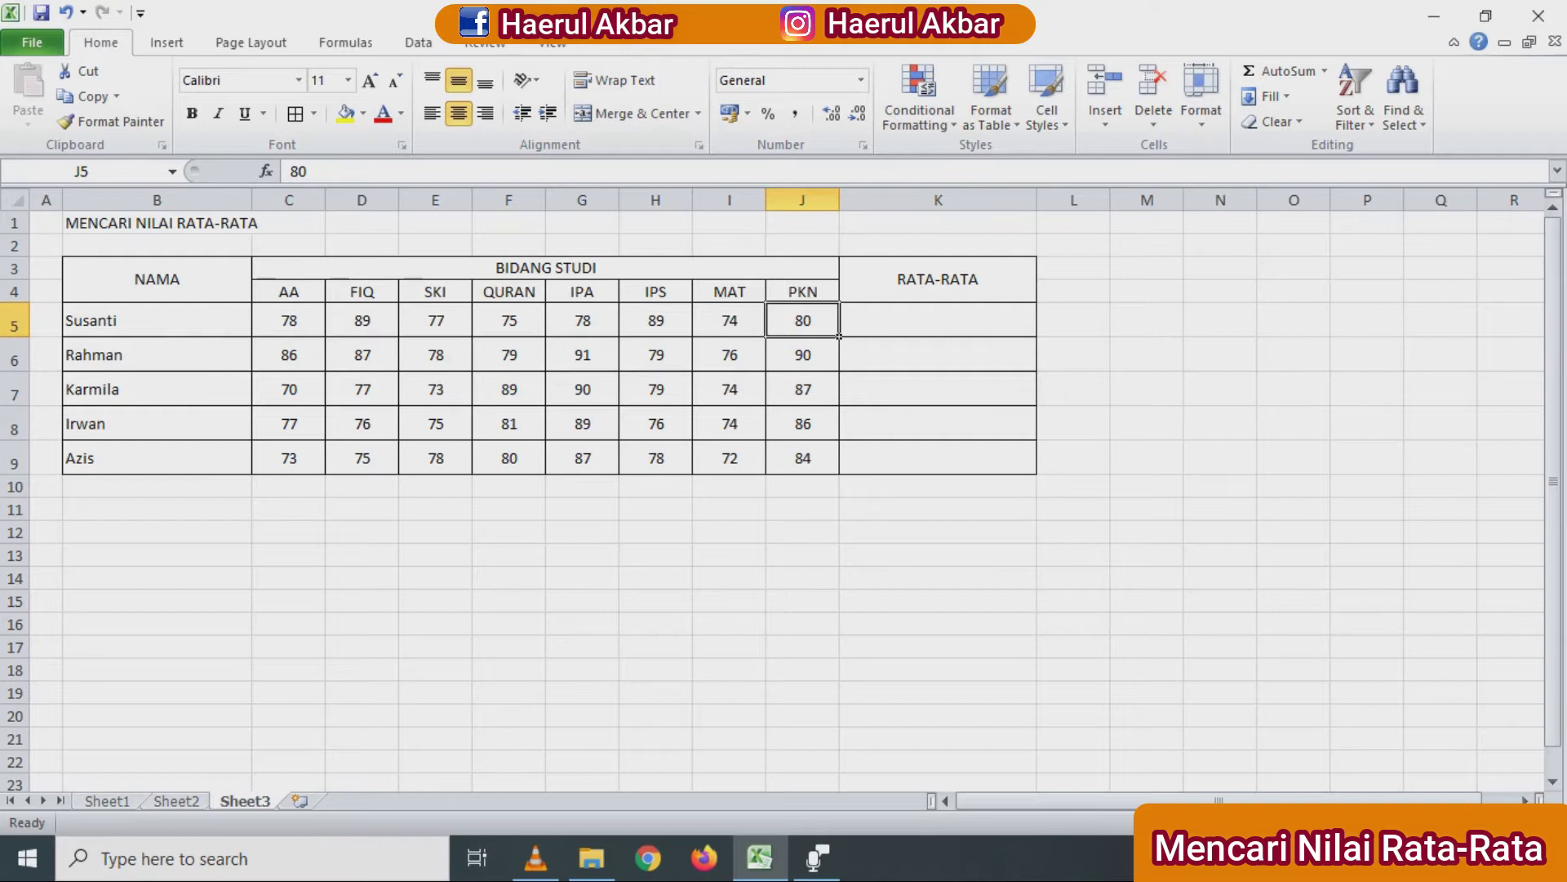
{"action": "left_click", "coordinate": [289, 320]}
{"action": "left_click", "coordinate": [362, 320]}
{"action": "left_click", "coordinate": [435, 320]}
{"action": "left_click", "coordinate": [509, 320]}
{"action": "key", "text": "Right"}
{"action": "key", "text": "Right"}
{"action": "key", "text": "Right"}
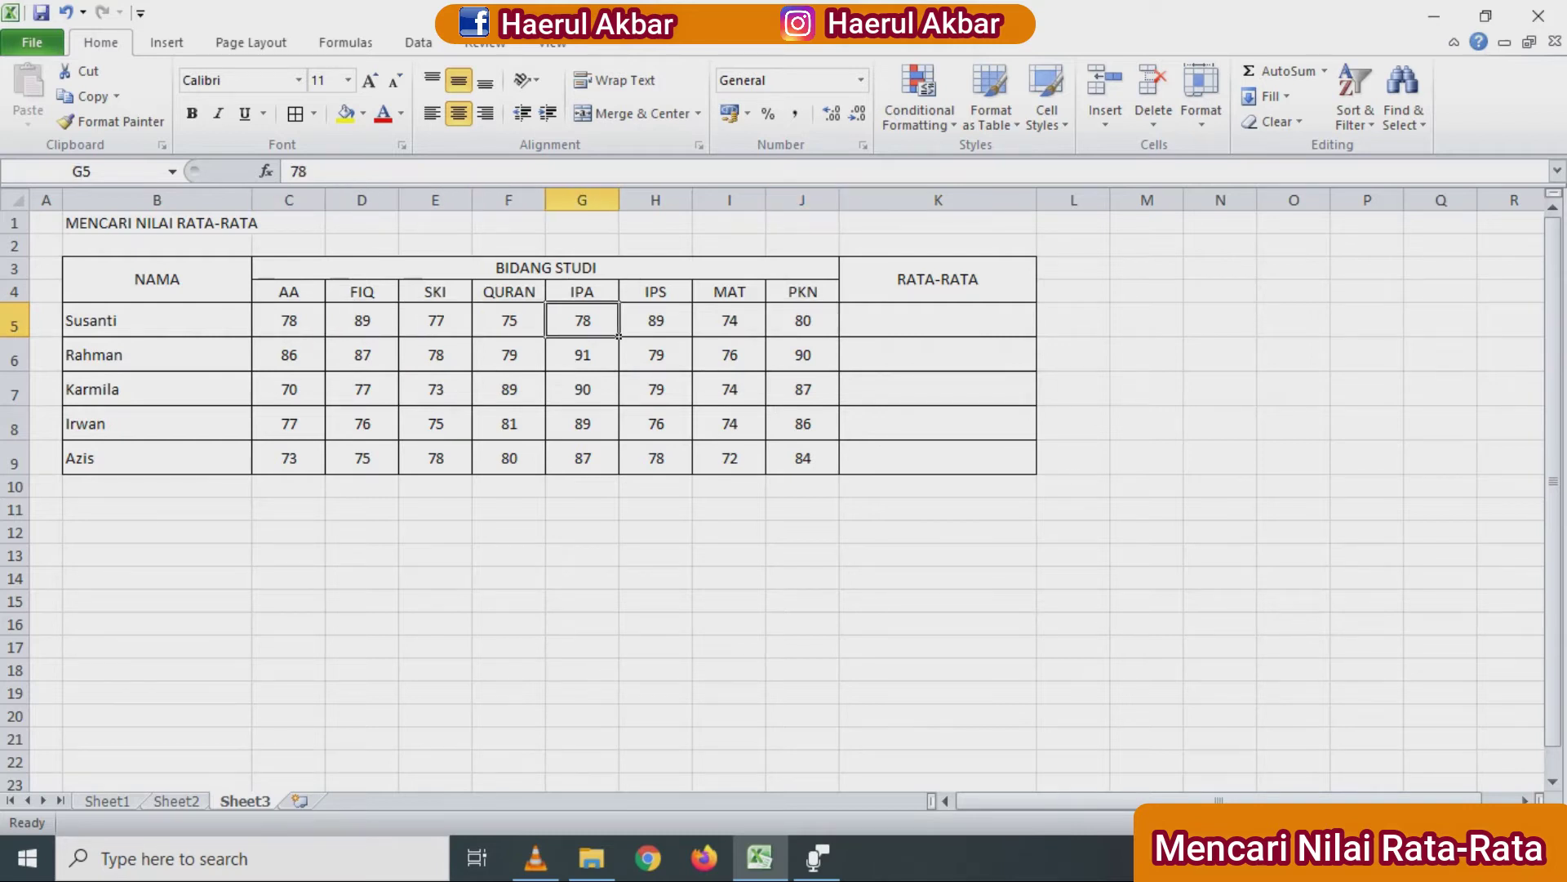
{"action": "key", "text": "Right"}
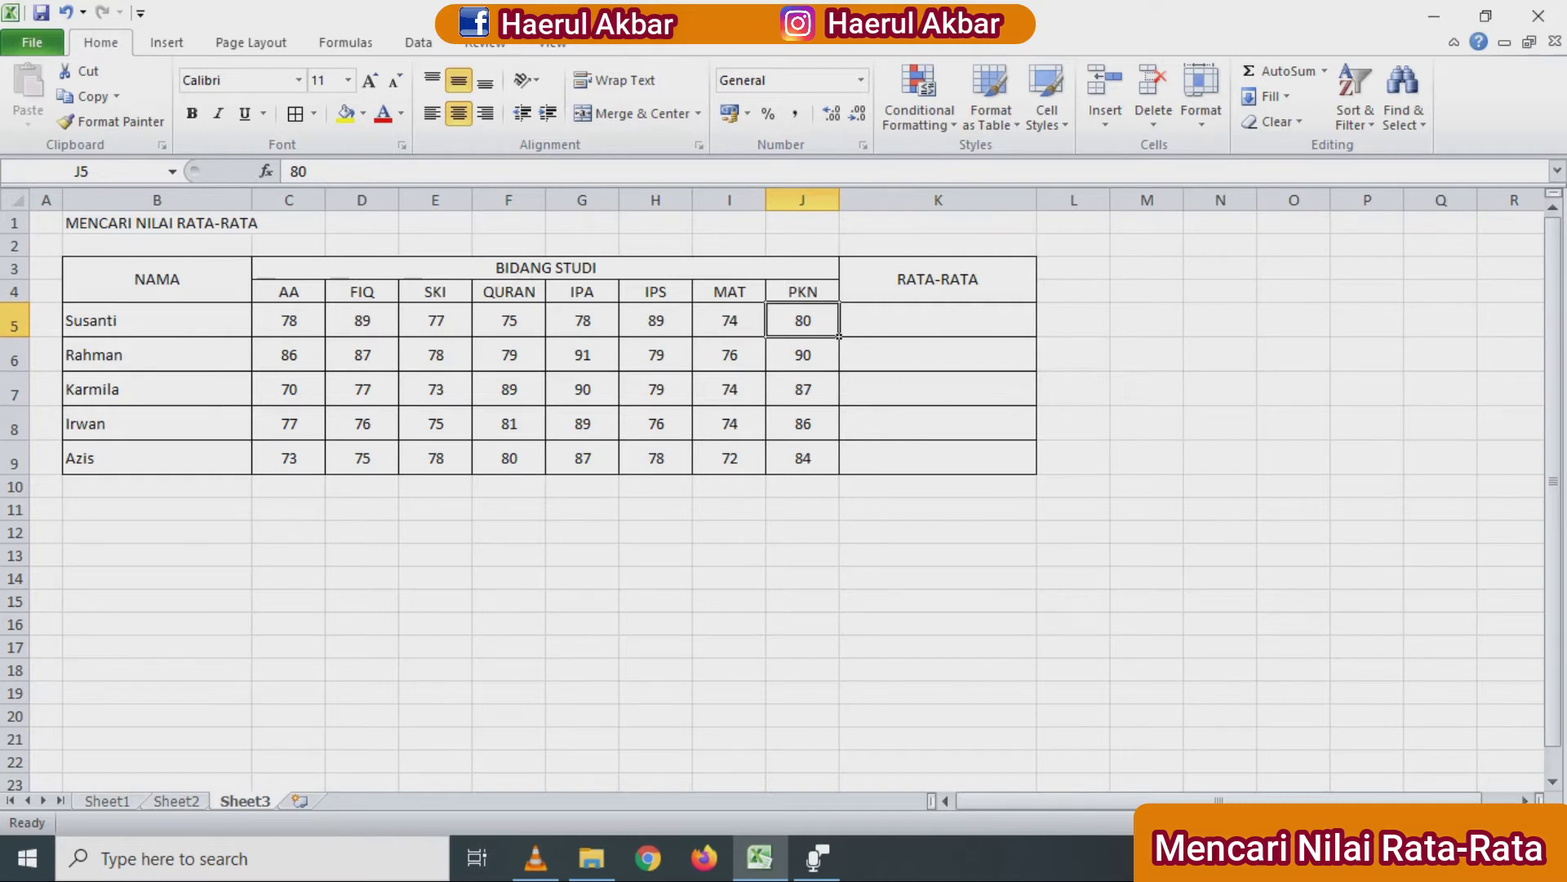
{"action": "left_click", "coordinate": [937, 319]}
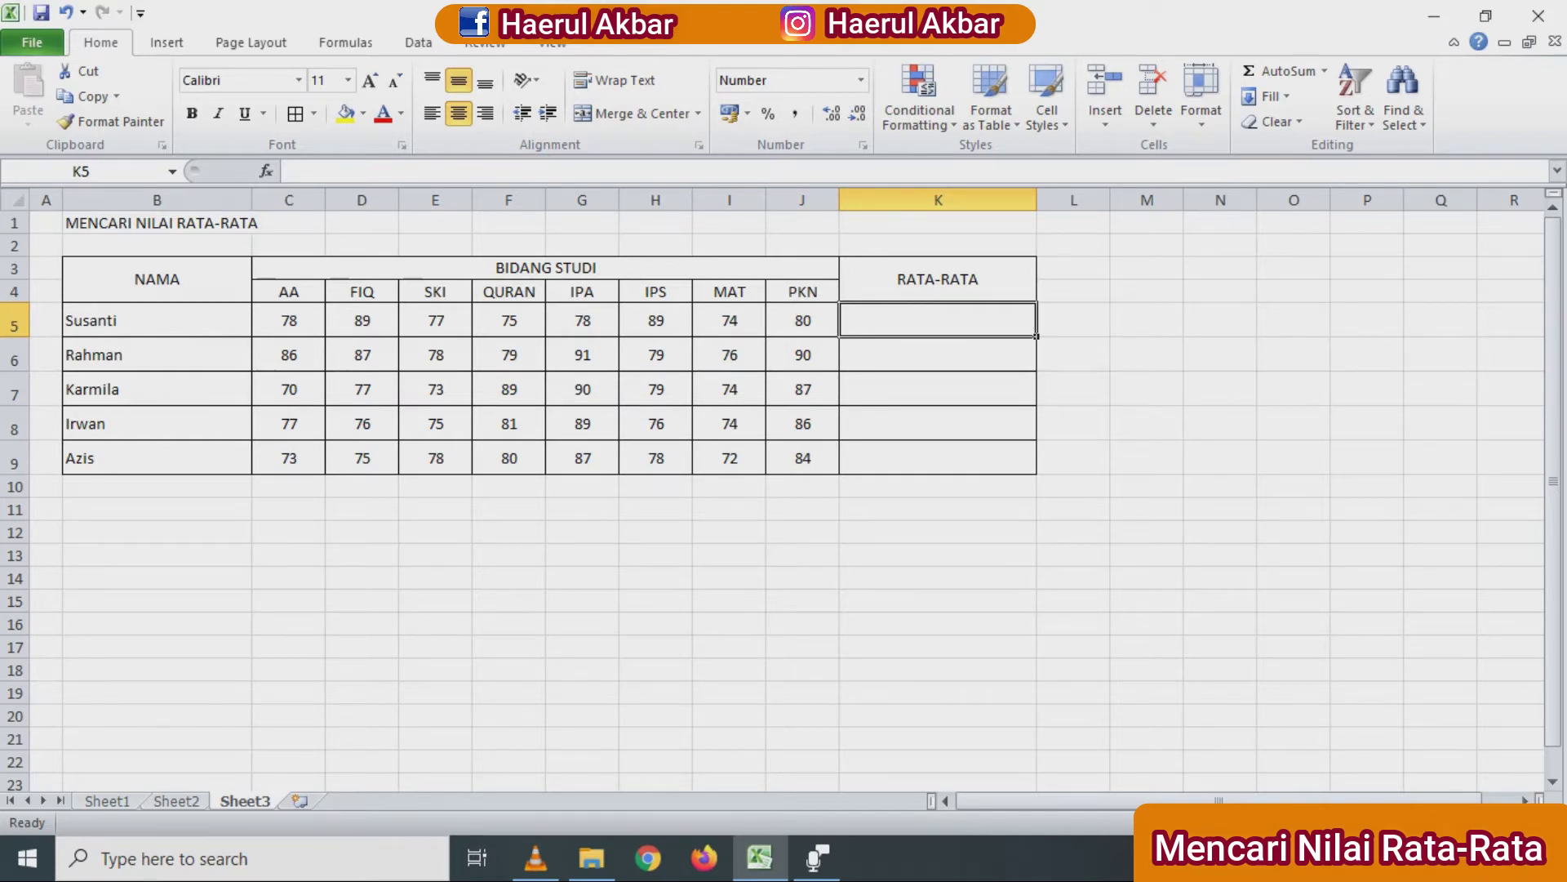
{"action": "left_click_drag", "start_coordinate": [289, 321], "coordinate": [803, 320]}
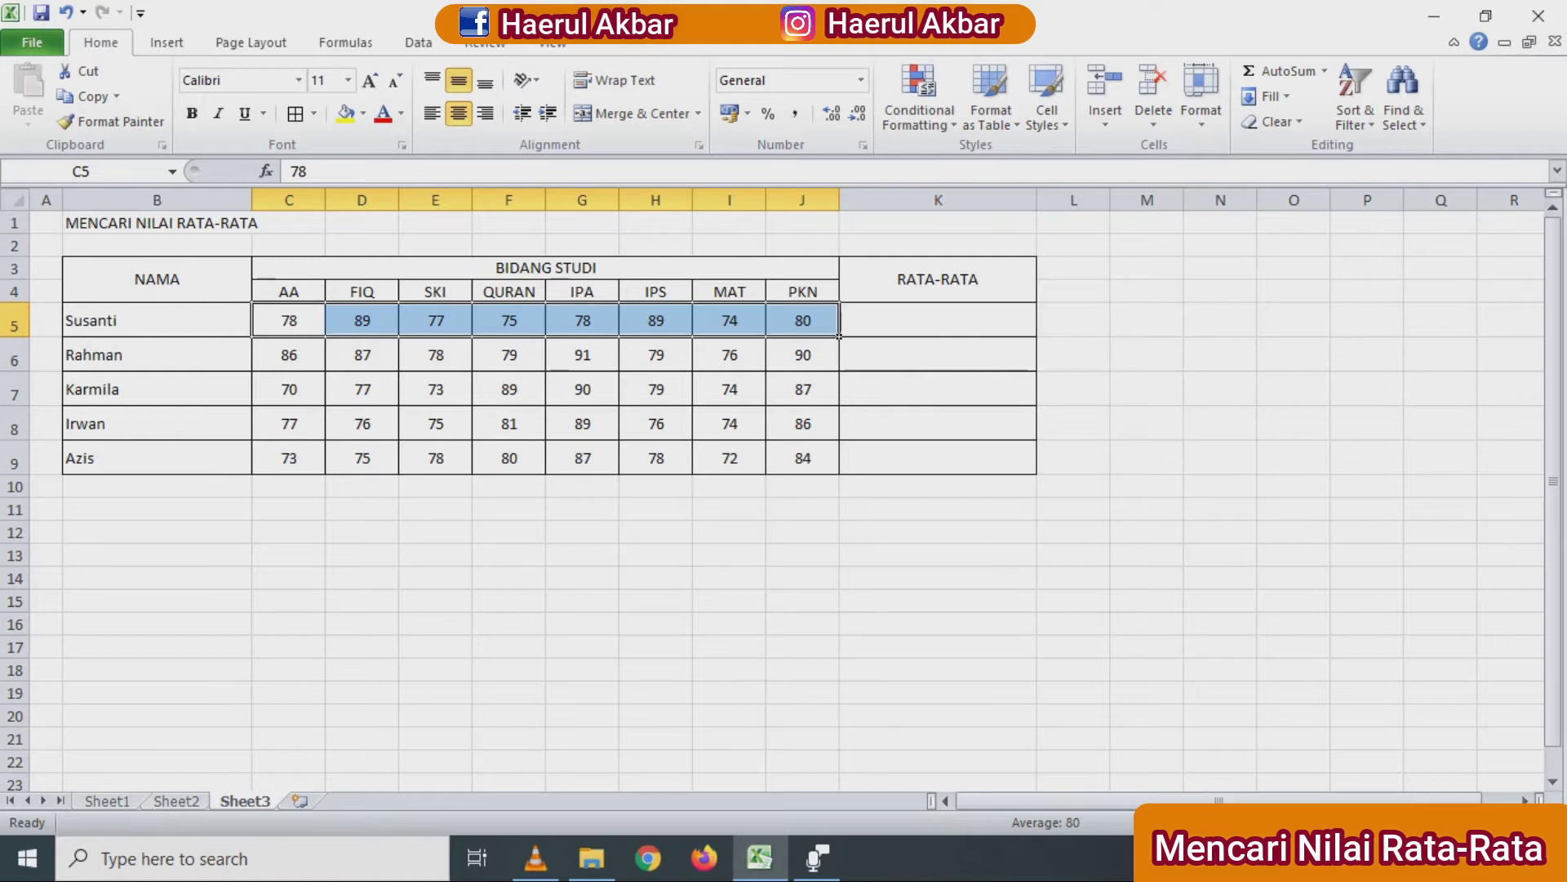
{"action": "left_click", "coordinate": [937, 355]}
{"action": "left_click", "coordinate": [937, 485]}
{"action": "left_click", "coordinate": [937, 624]}
{"action": "left_click", "coordinate": [802, 693]}
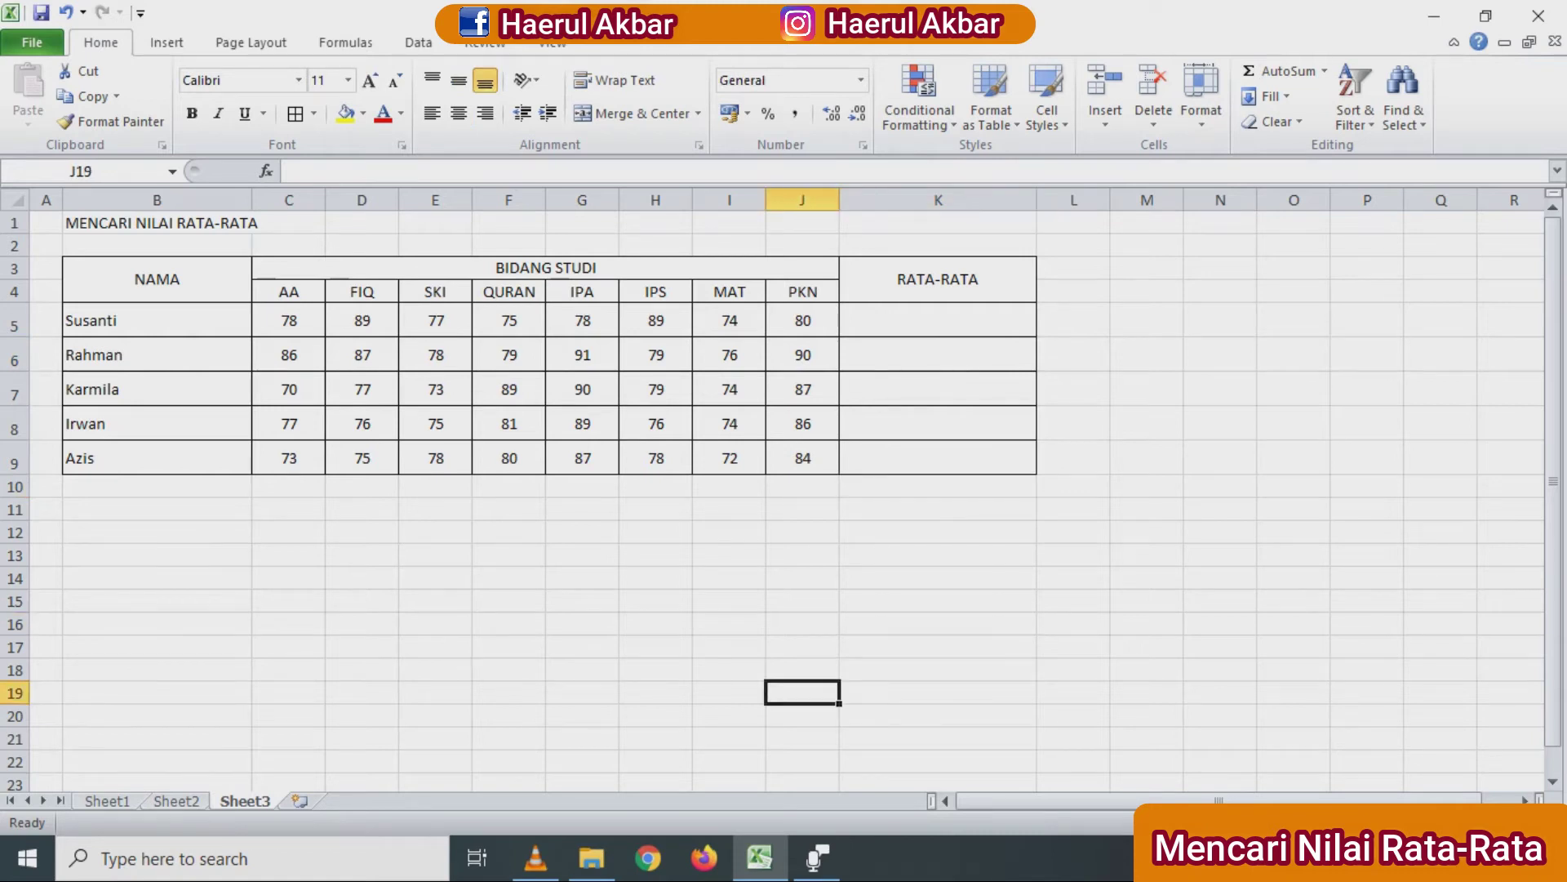
Step: Review the division example on Sheet2 and the OPERASI PENJUMLAHAN table with its addition formula on Sheet1
{"action": "left_click", "coordinate": [176, 801]}
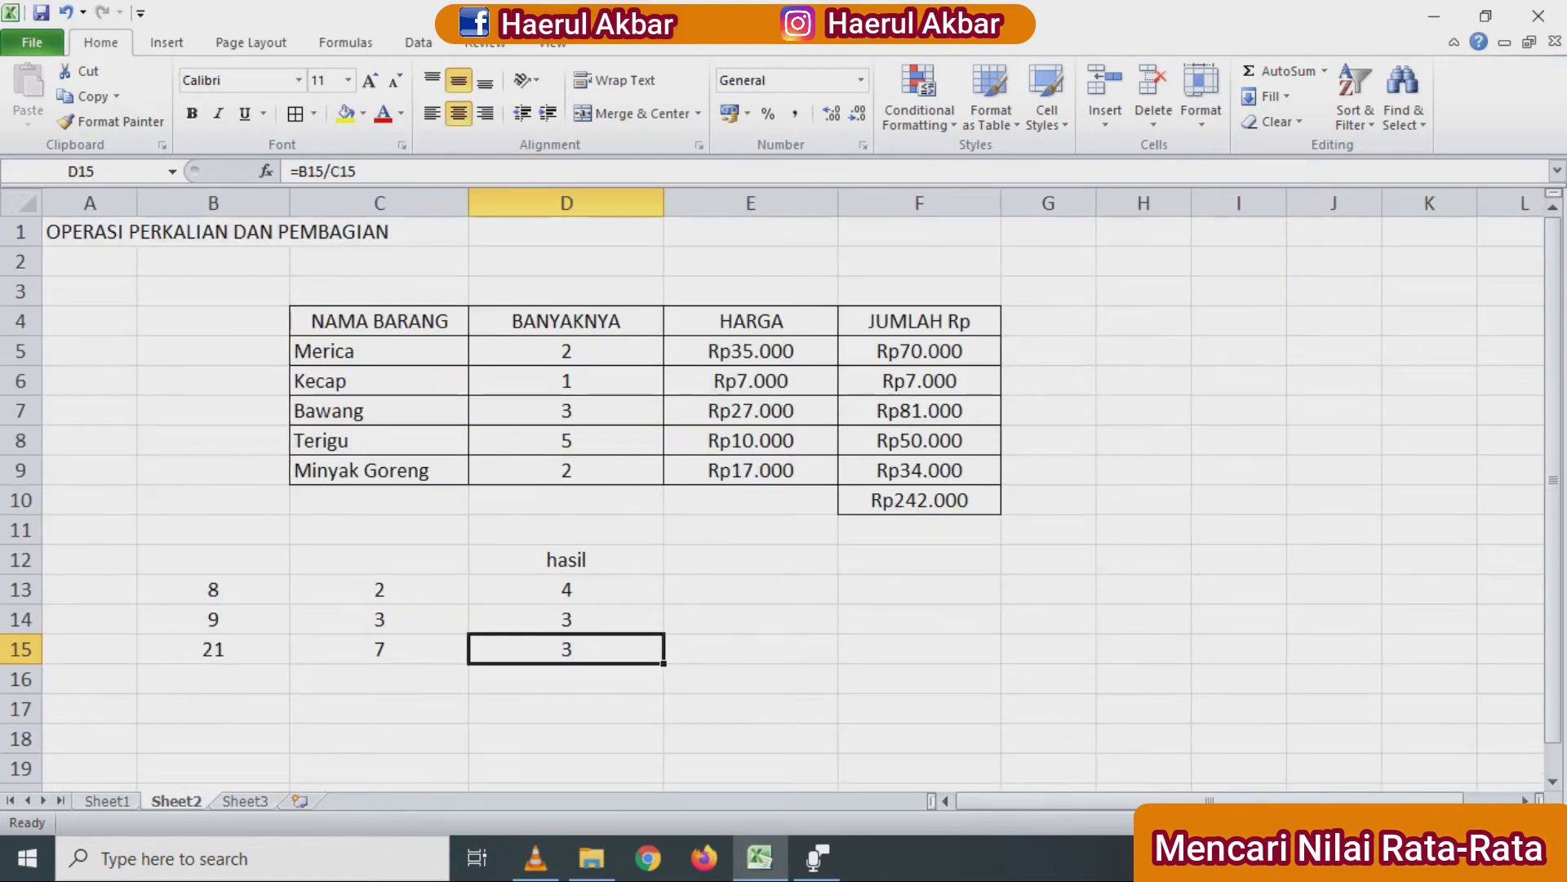
{"action": "left_click", "coordinate": [379, 589]}
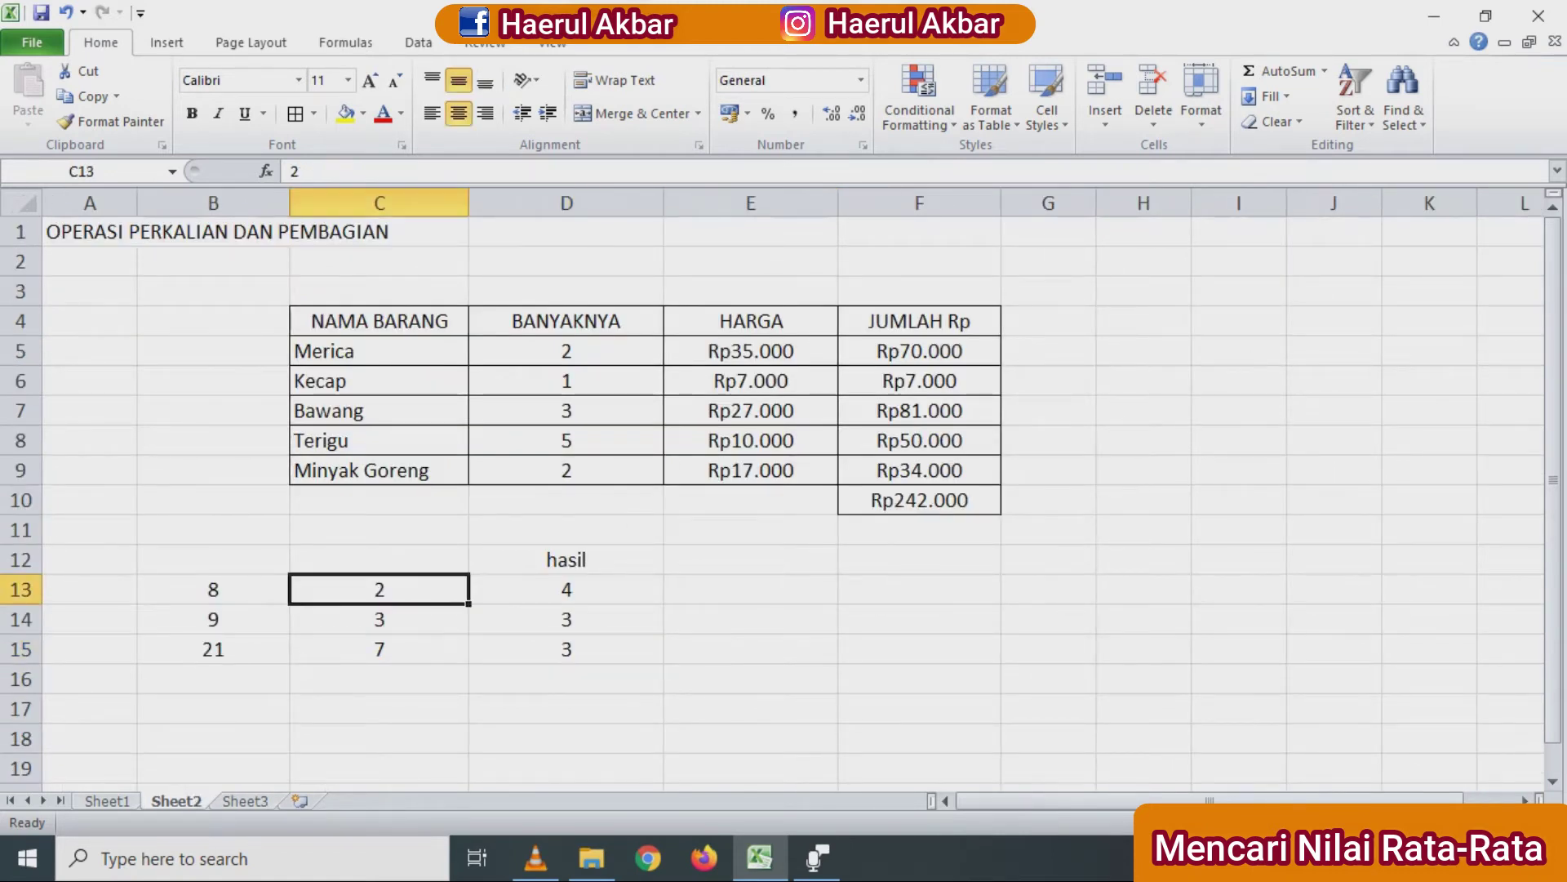
{"action": "left_click", "coordinate": [107, 801]}
{"action": "left_click", "coordinate": [239, 415]}
{"action": "left_click", "coordinate": [240, 366]}
{"action": "left_click", "coordinate": [346, 317]}
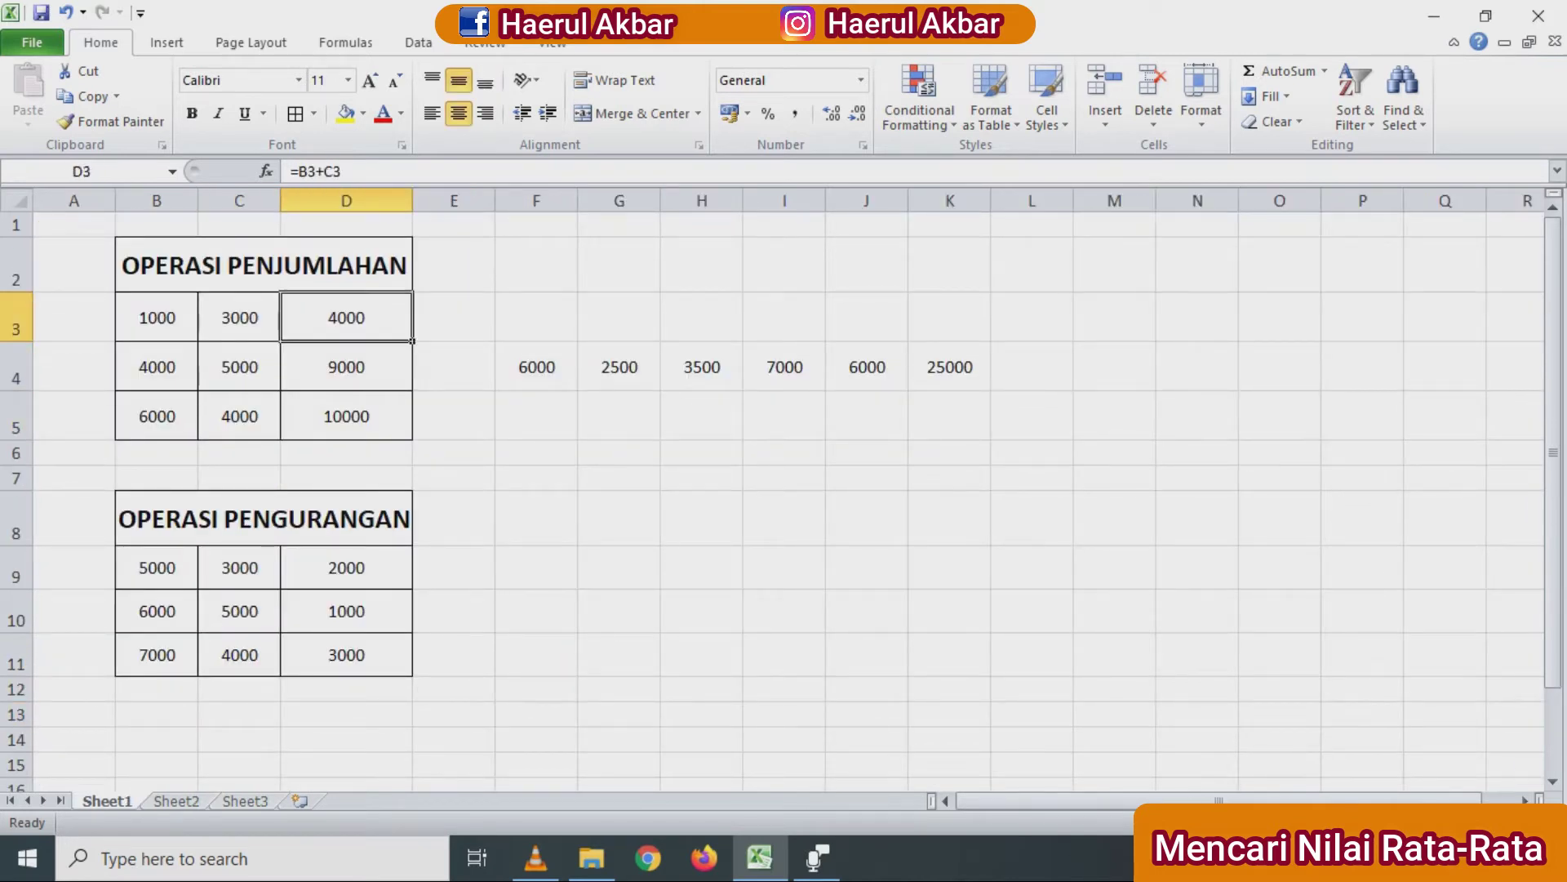
Step: Examine the number row F4:J4 and its SUM formula in K4 on Sheet1, and return to Sheet3
{"action": "left_click_drag", "start_coordinate": [537, 367], "coordinate": [950, 367]}
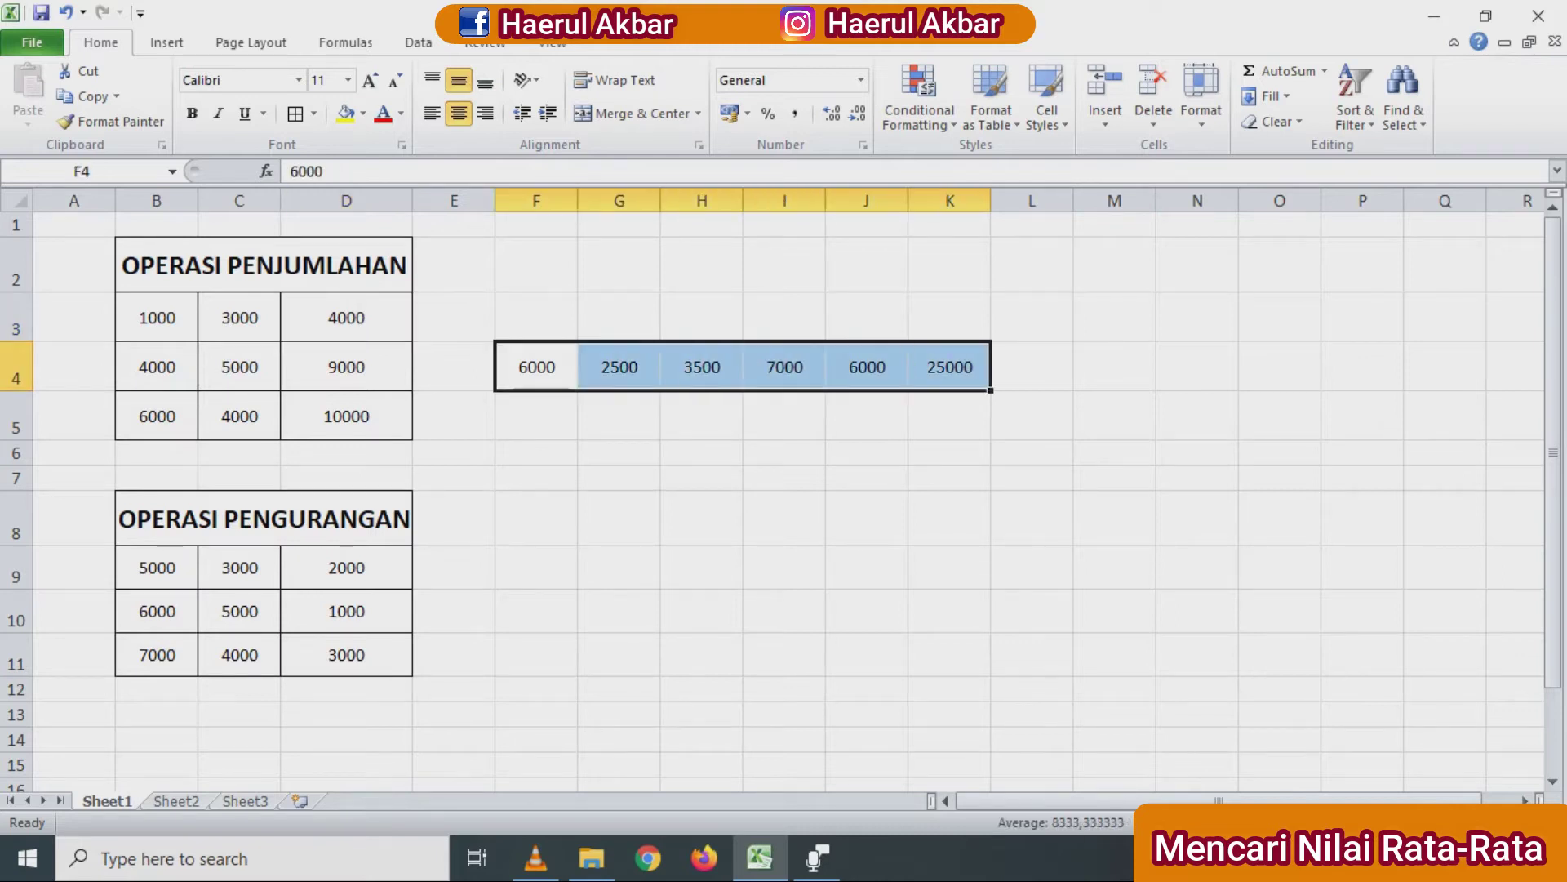
{"action": "left_click", "coordinate": [702, 367]}
{"action": "left_click", "coordinate": [537, 366]}
{"action": "left_click", "coordinate": [950, 367]}
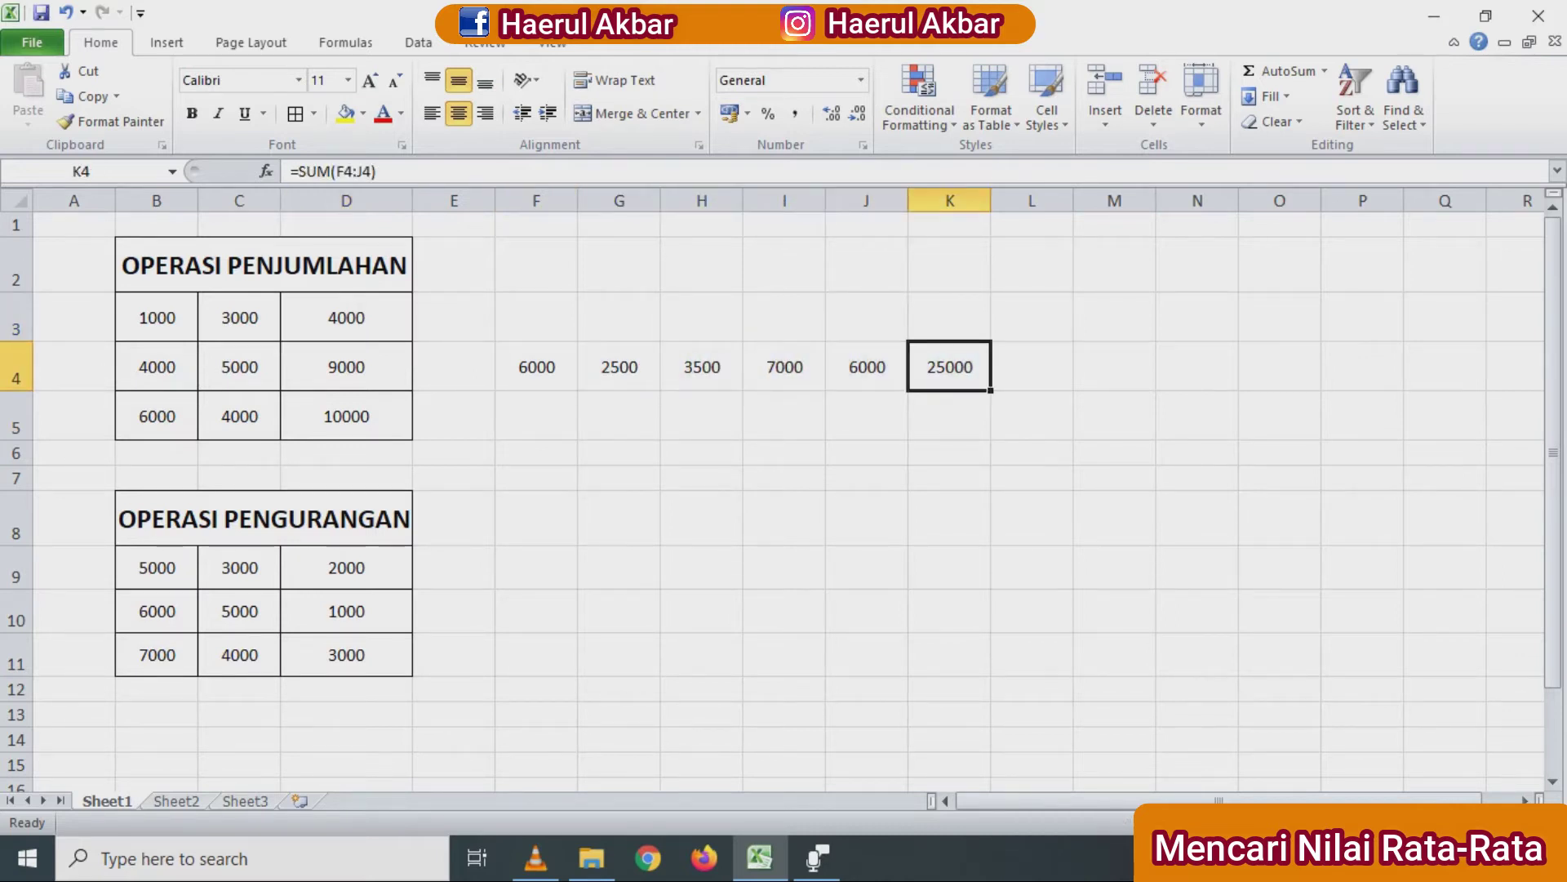
{"action": "left_click", "coordinate": [701, 367]}
{"action": "left_click", "coordinate": [536, 366]}
{"action": "left_click", "coordinate": [618, 367]}
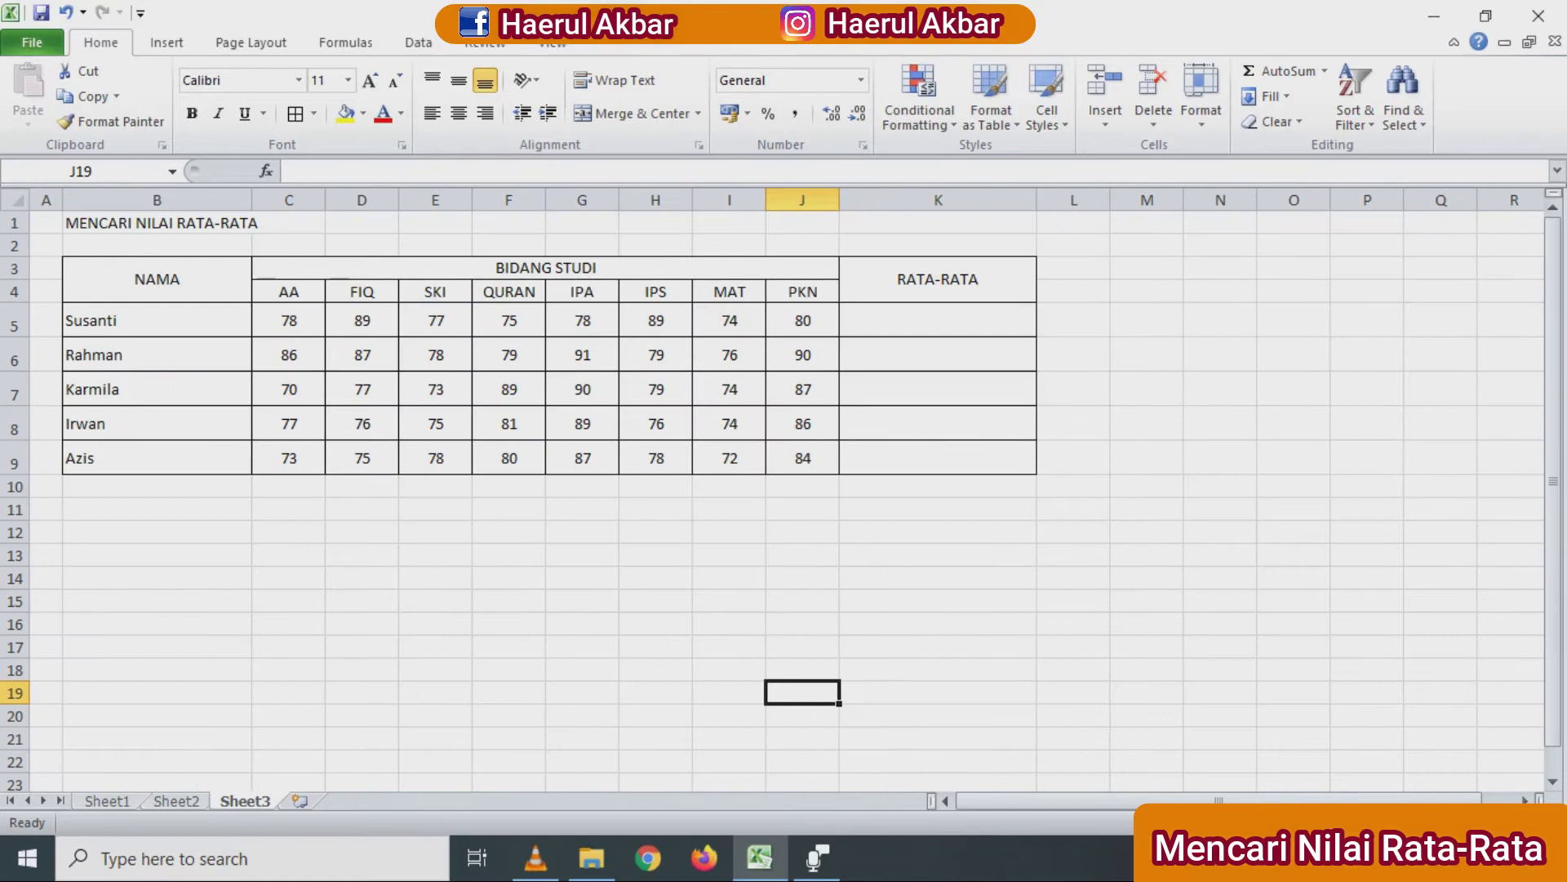
Step: Look over the RATA-RATA column and the first student's name cell in the score table
{"action": "left_click", "coordinate": [937, 320]}
{"action": "left_click", "coordinate": [937, 355]}
{"action": "left_click", "coordinate": [938, 423]}
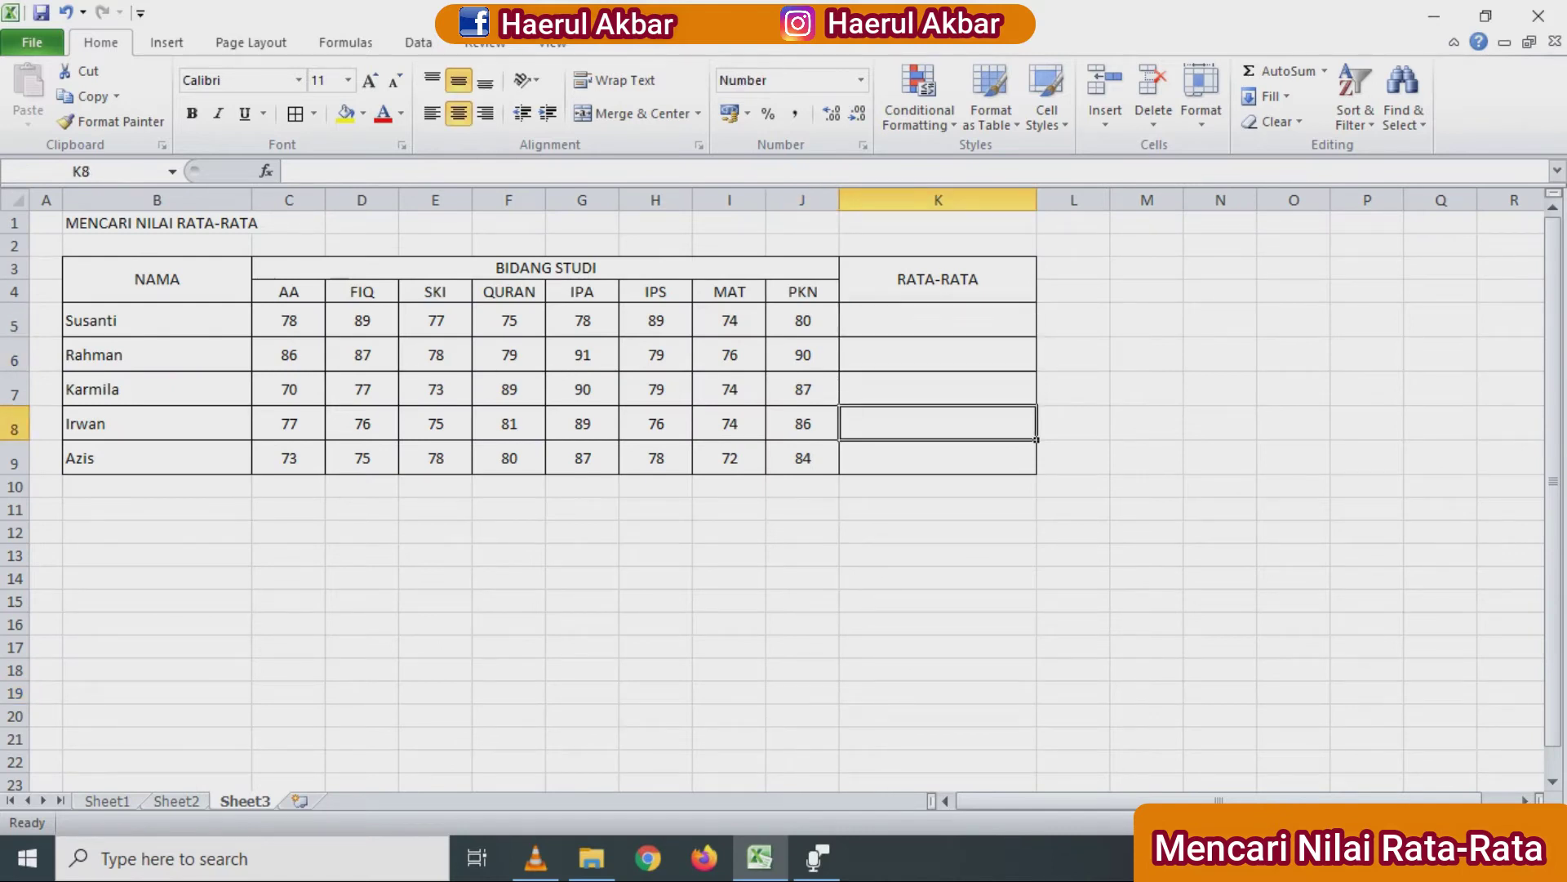
{"action": "left_click", "coordinate": [937, 532]}
{"action": "left_click", "coordinate": [938, 423]}
{"action": "left_click", "coordinate": [156, 320]}
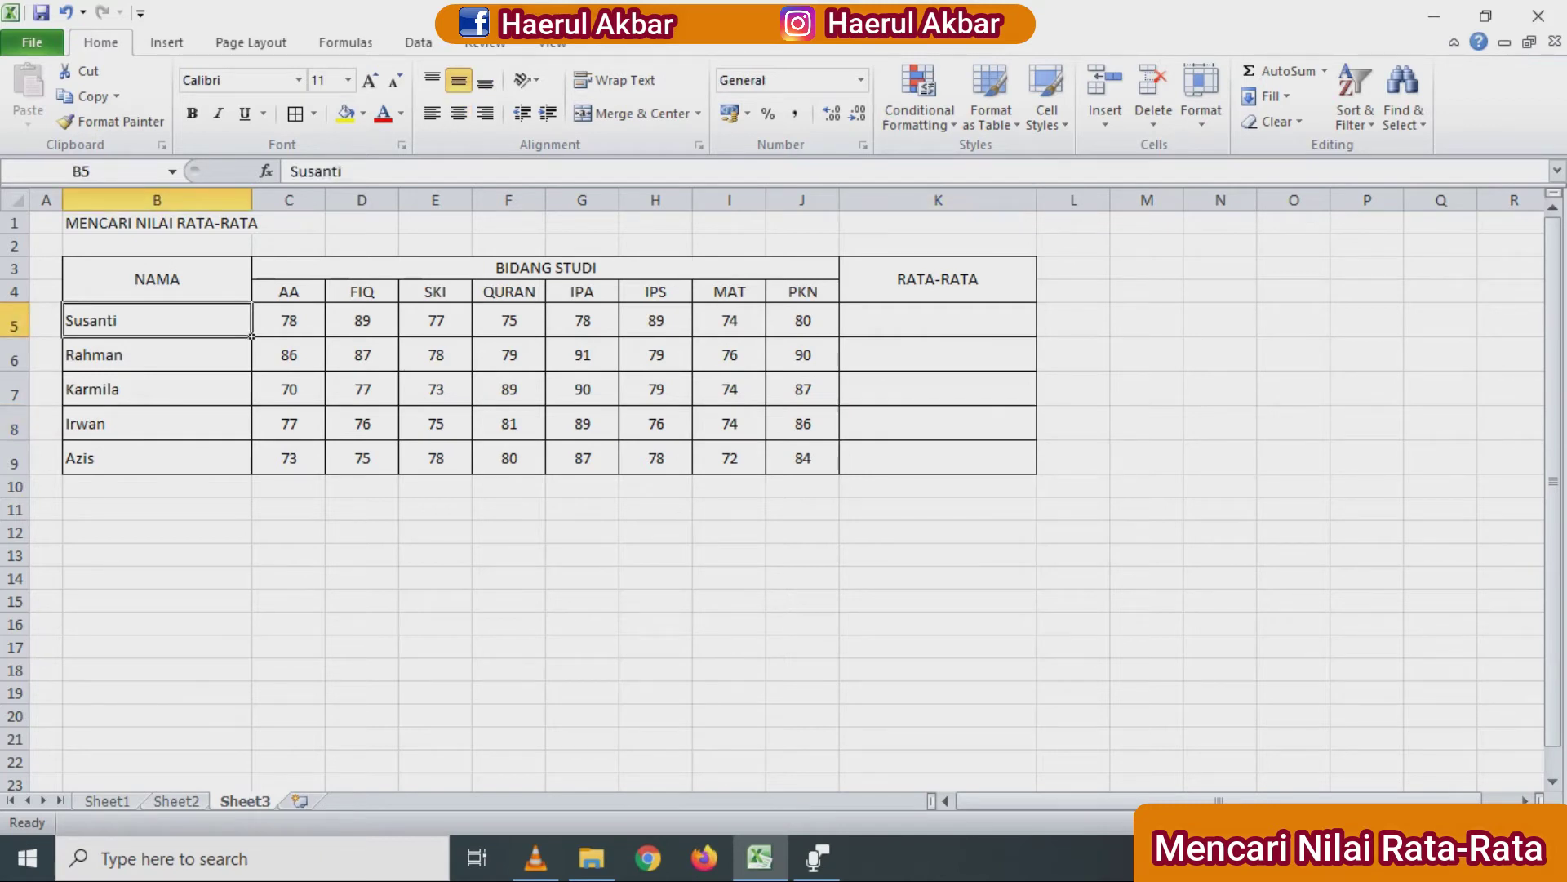
Step: Calculate the first student's average in K5 with the formula =SUM(C5:J5)/8
{"action": "left_click", "coordinate": [938, 320]}
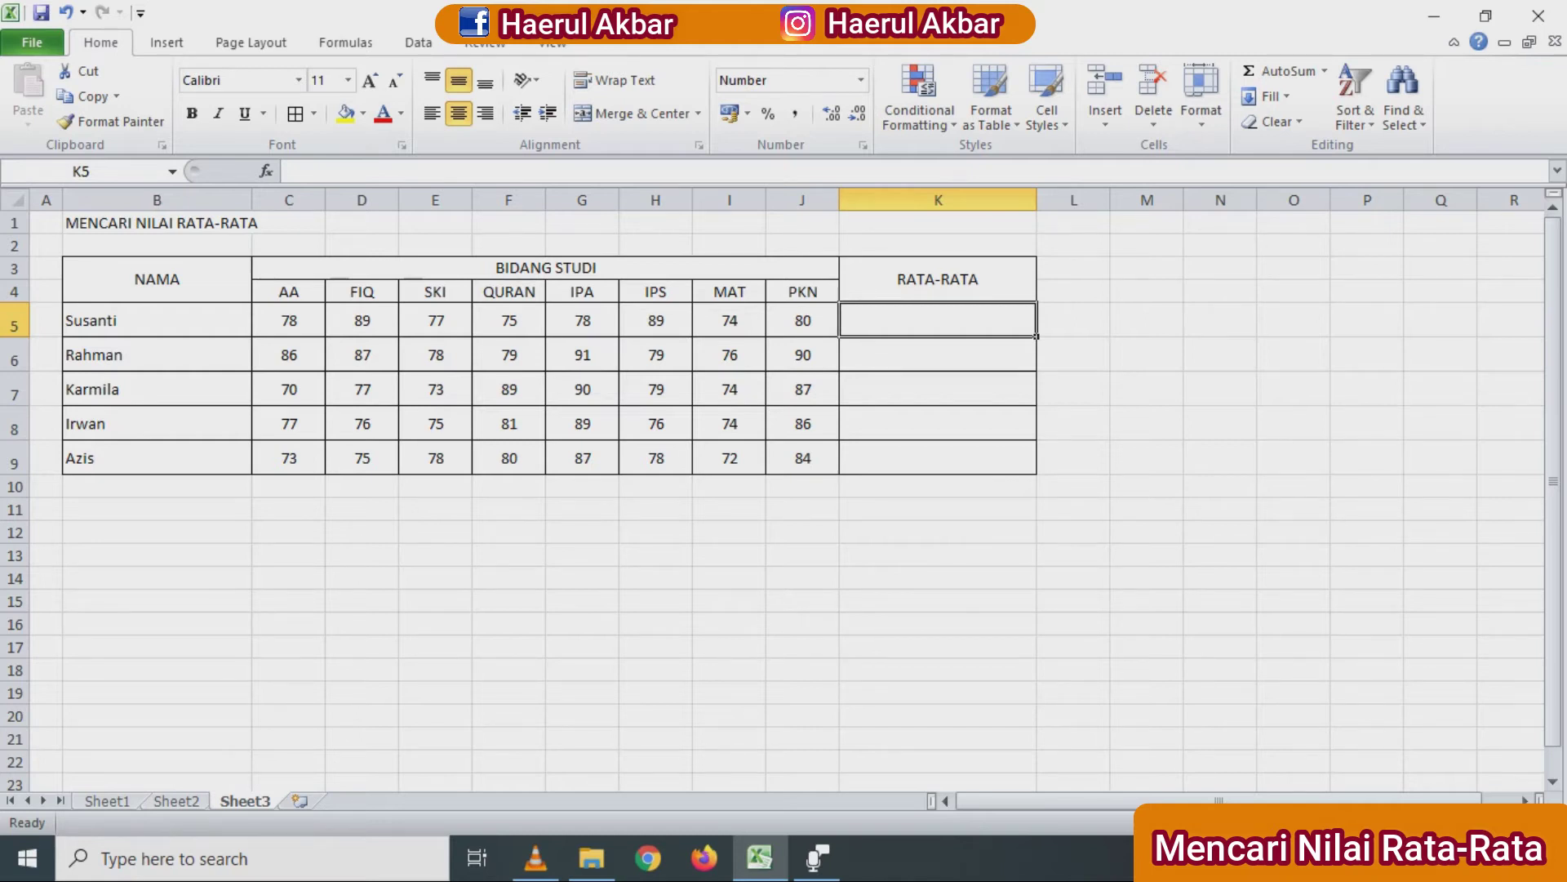
{"action": "type", "text": "="}
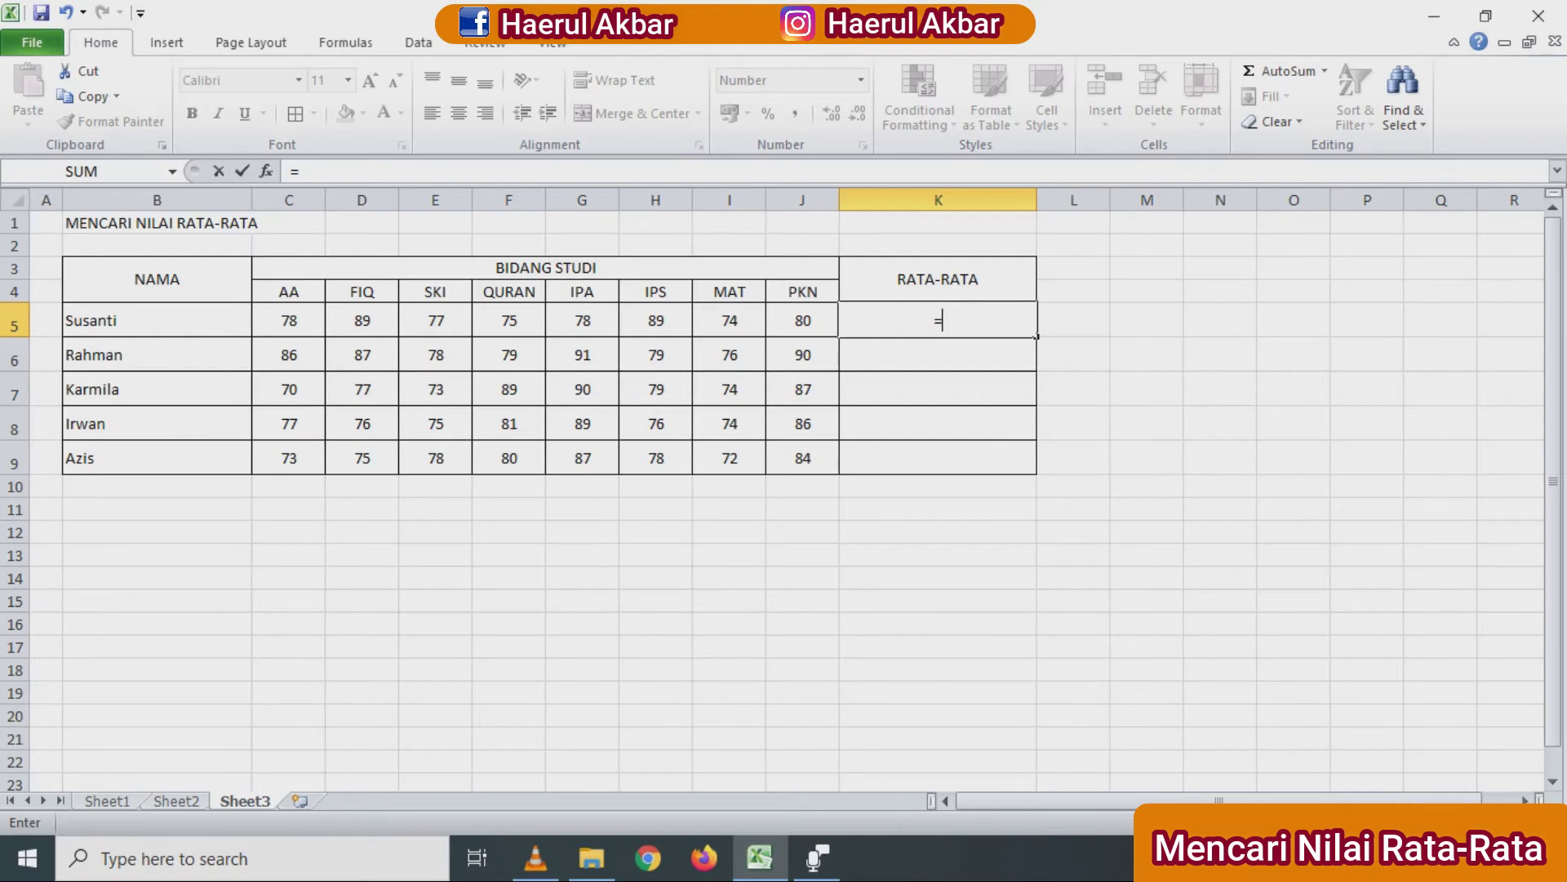
{"action": "type", "text": "SUM"}
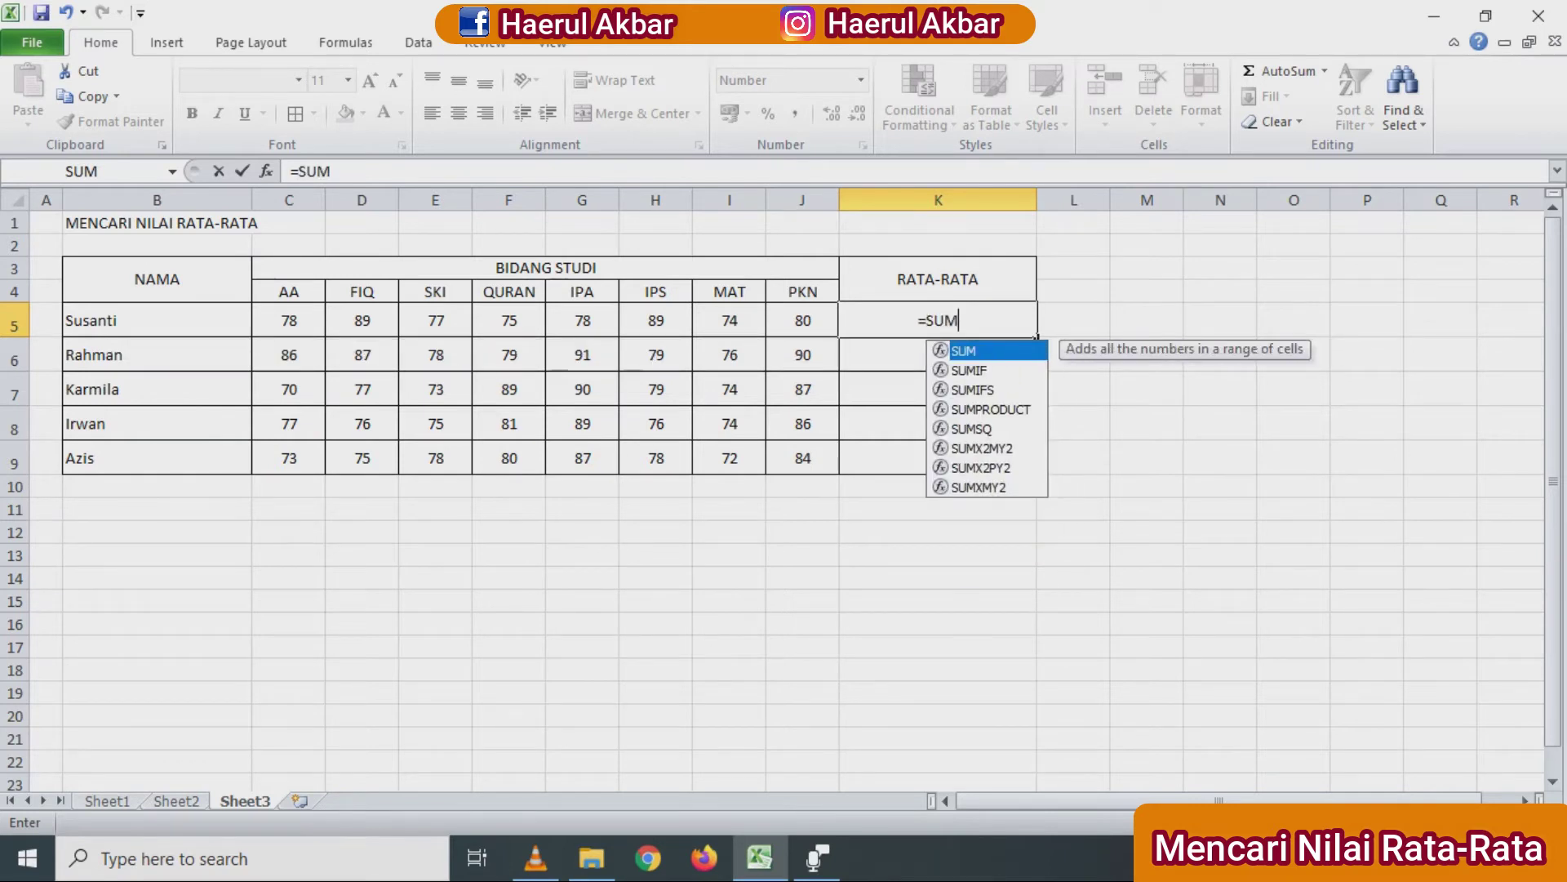
{"action": "type", "text": "("}
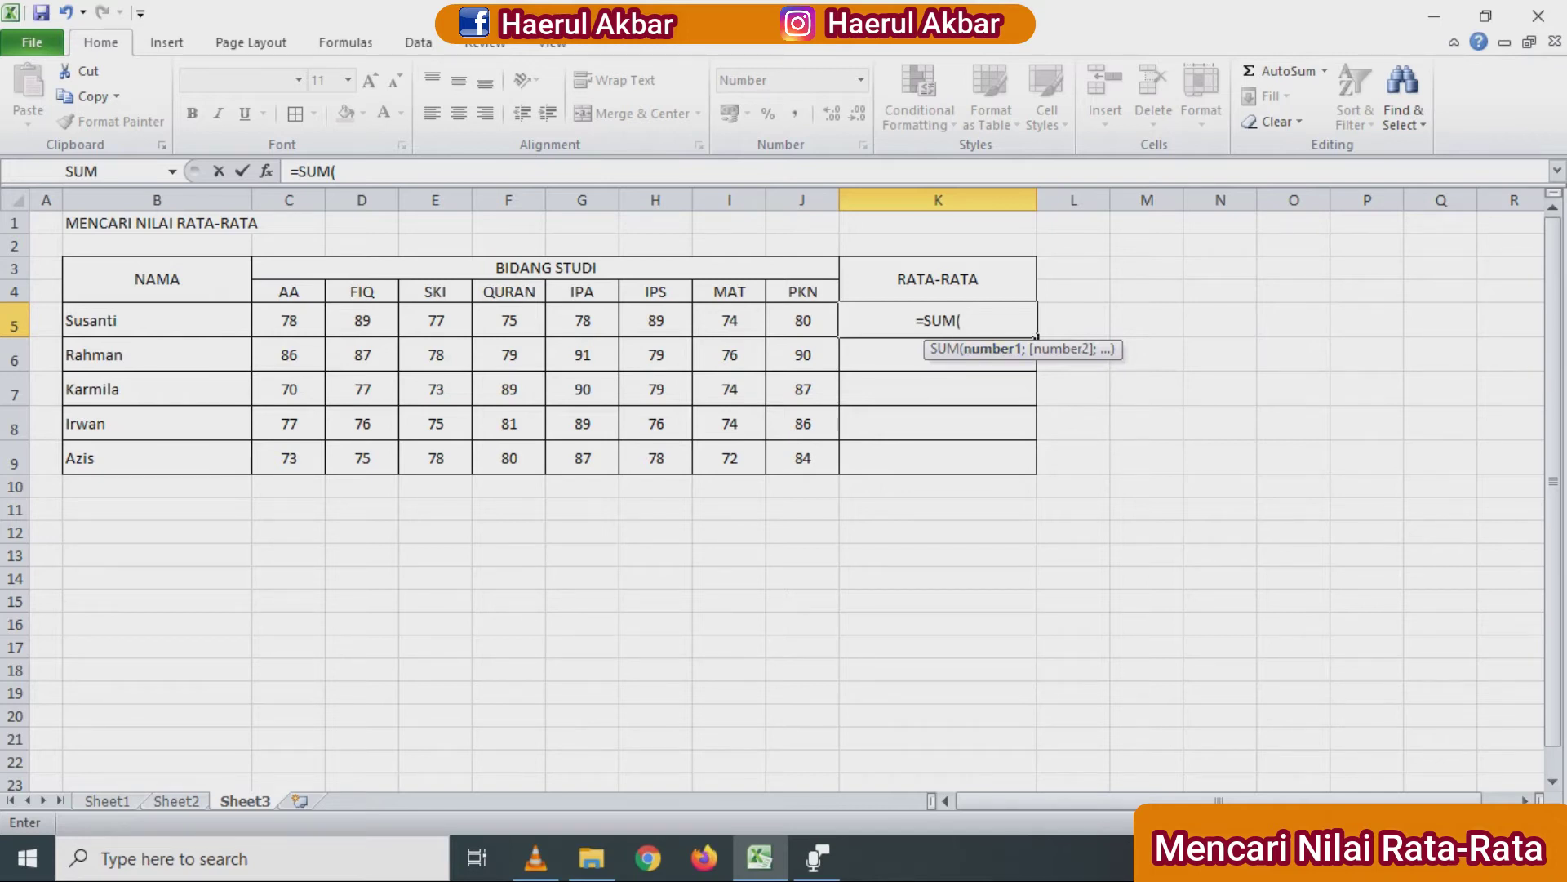
{"action": "left_click", "coordinate": [314, 325]}
{"action": "left_click_drag", "start_coordinate": [314, 325], "coordinate": [817, 326]}
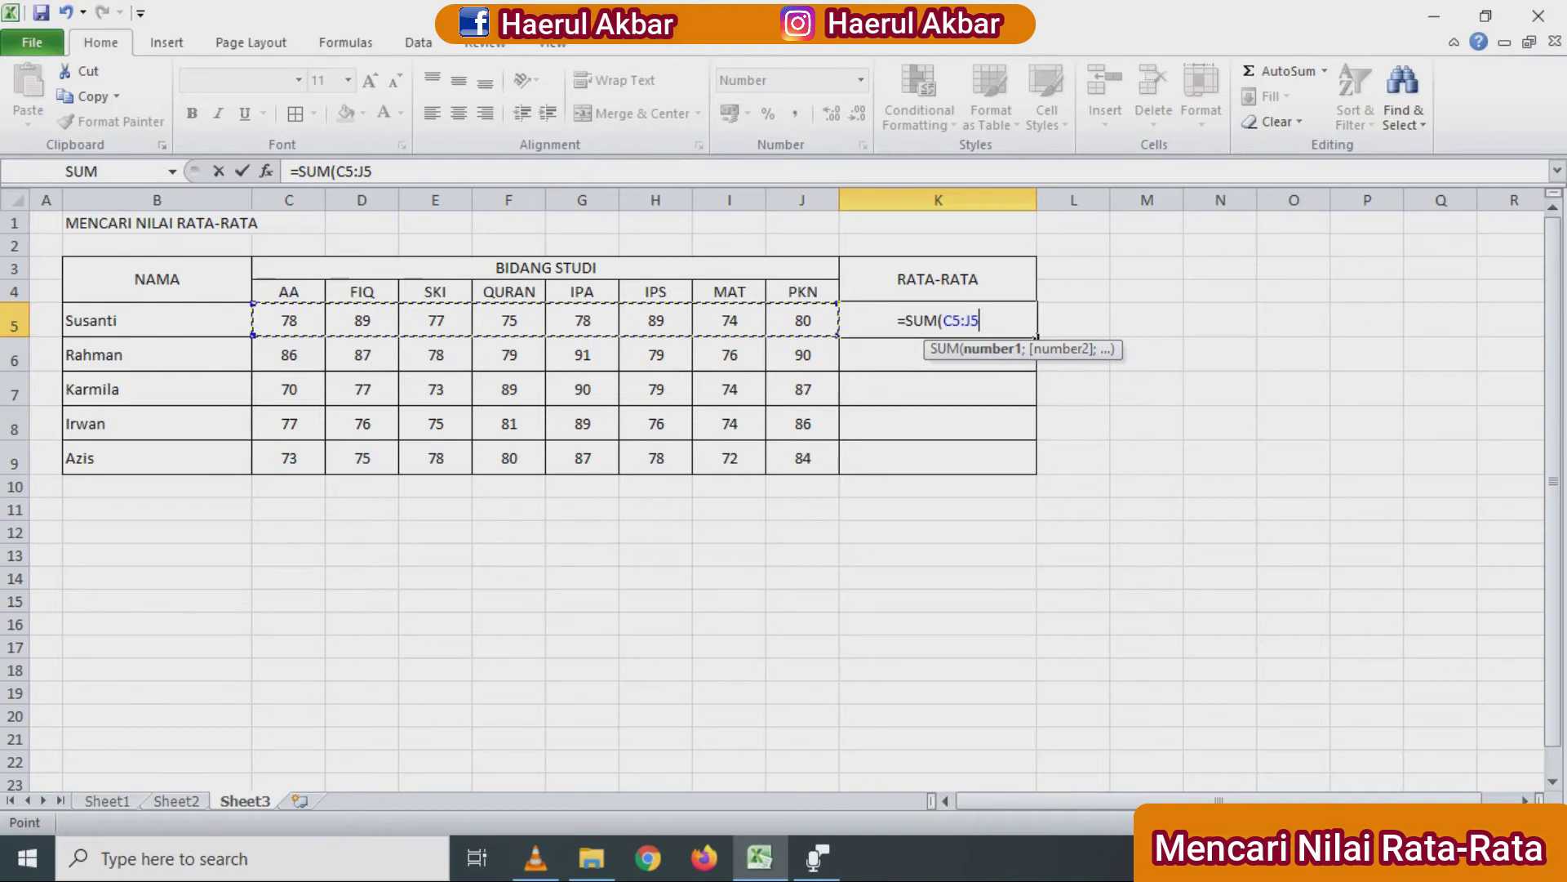
{"action": "type", "text": ")"}
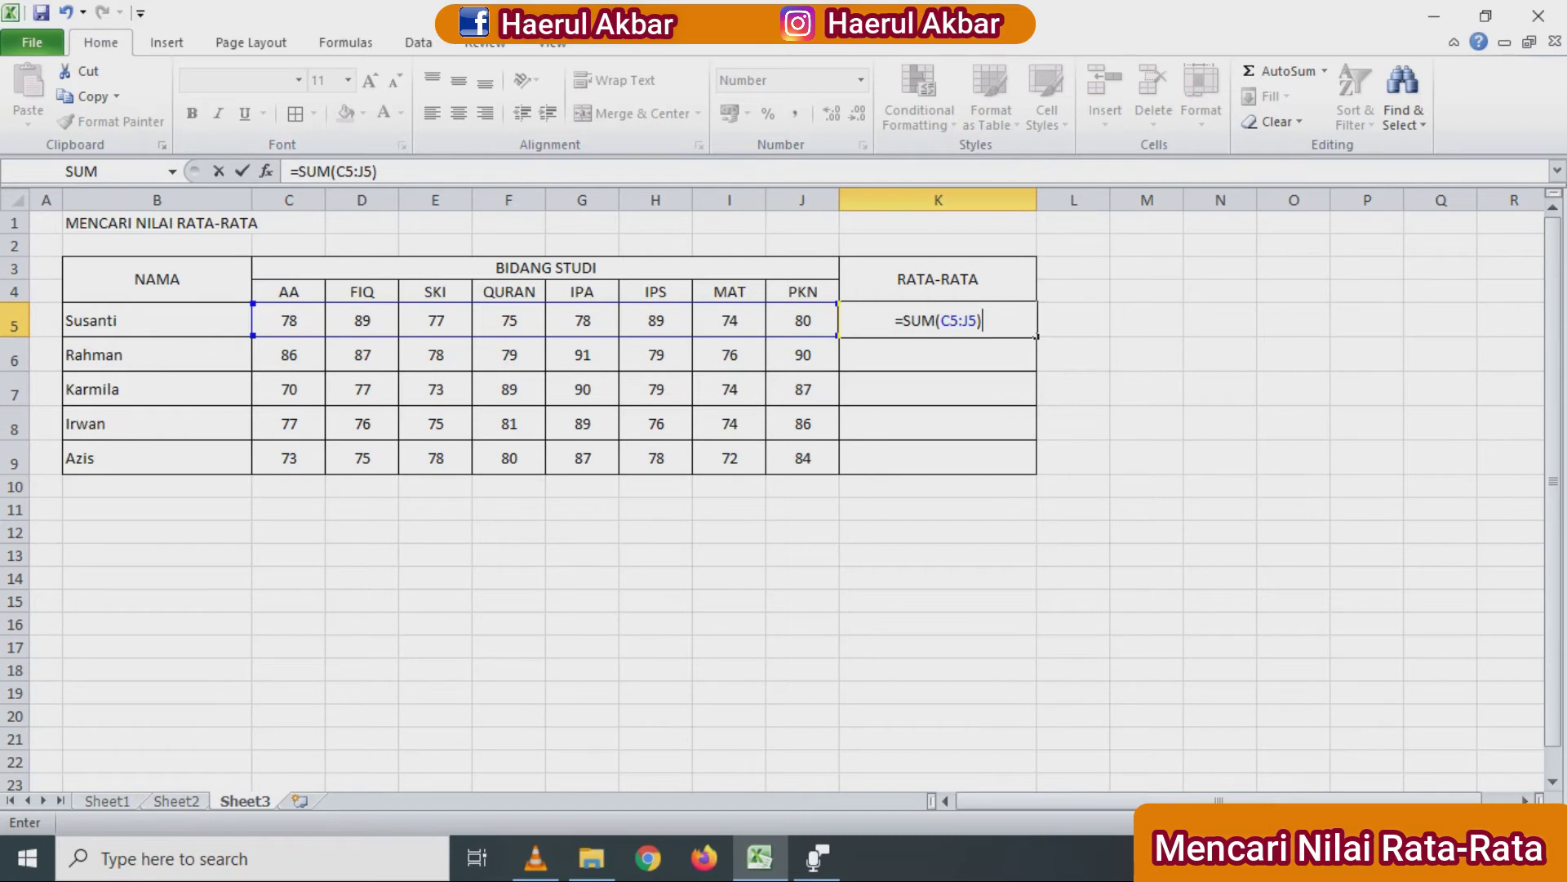
{"action": "type", "text": "/"}
{"action": "type", "text": "8"}
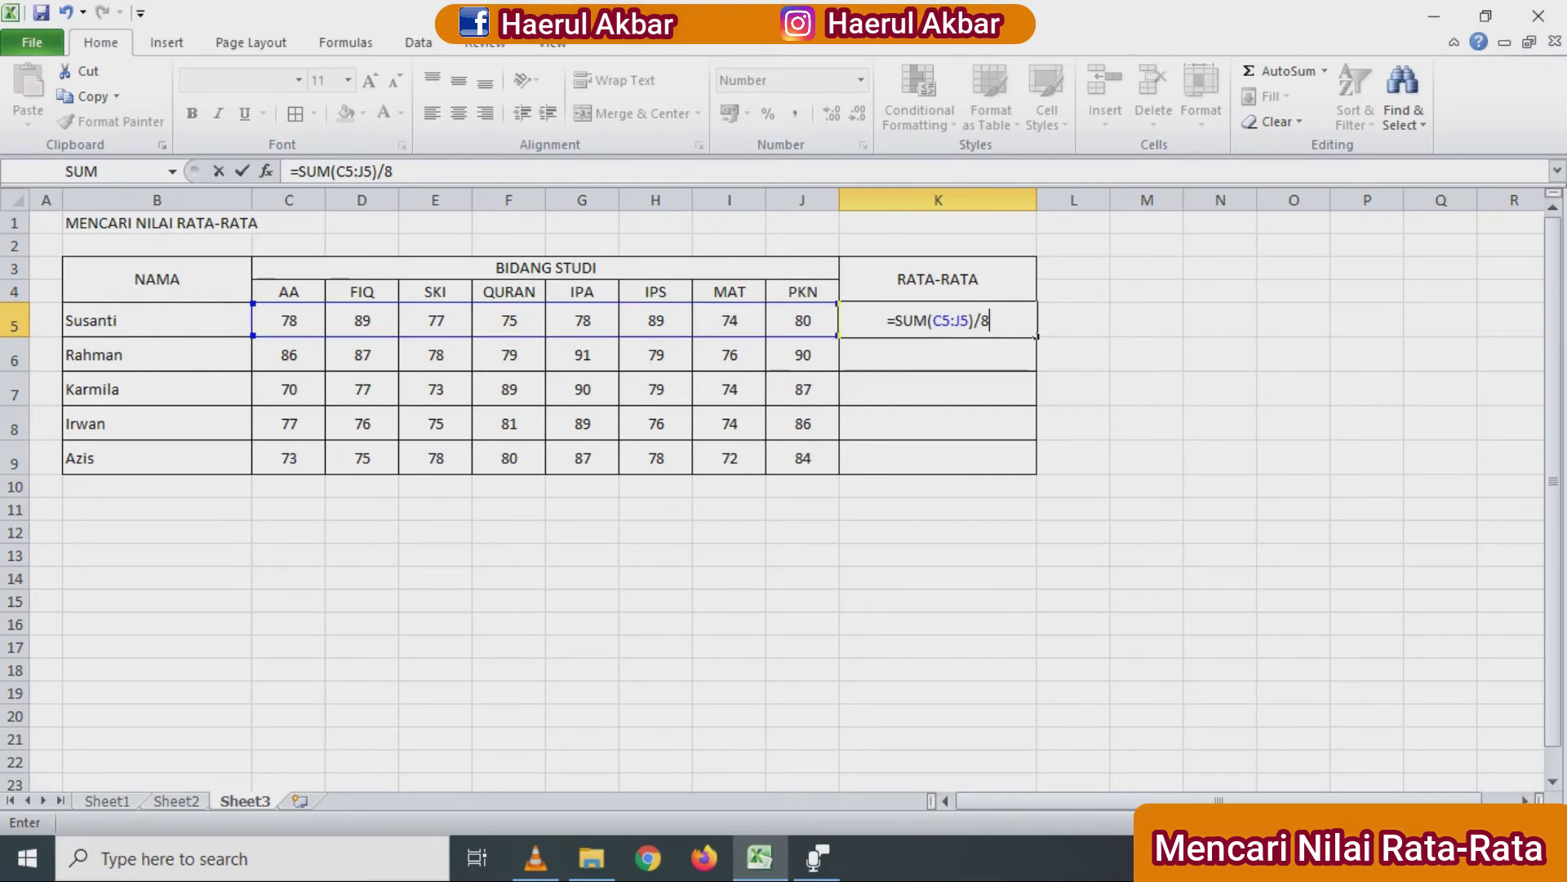
{"action": "key", "text": "F2"}
{"action": "key", "text": "Return"}
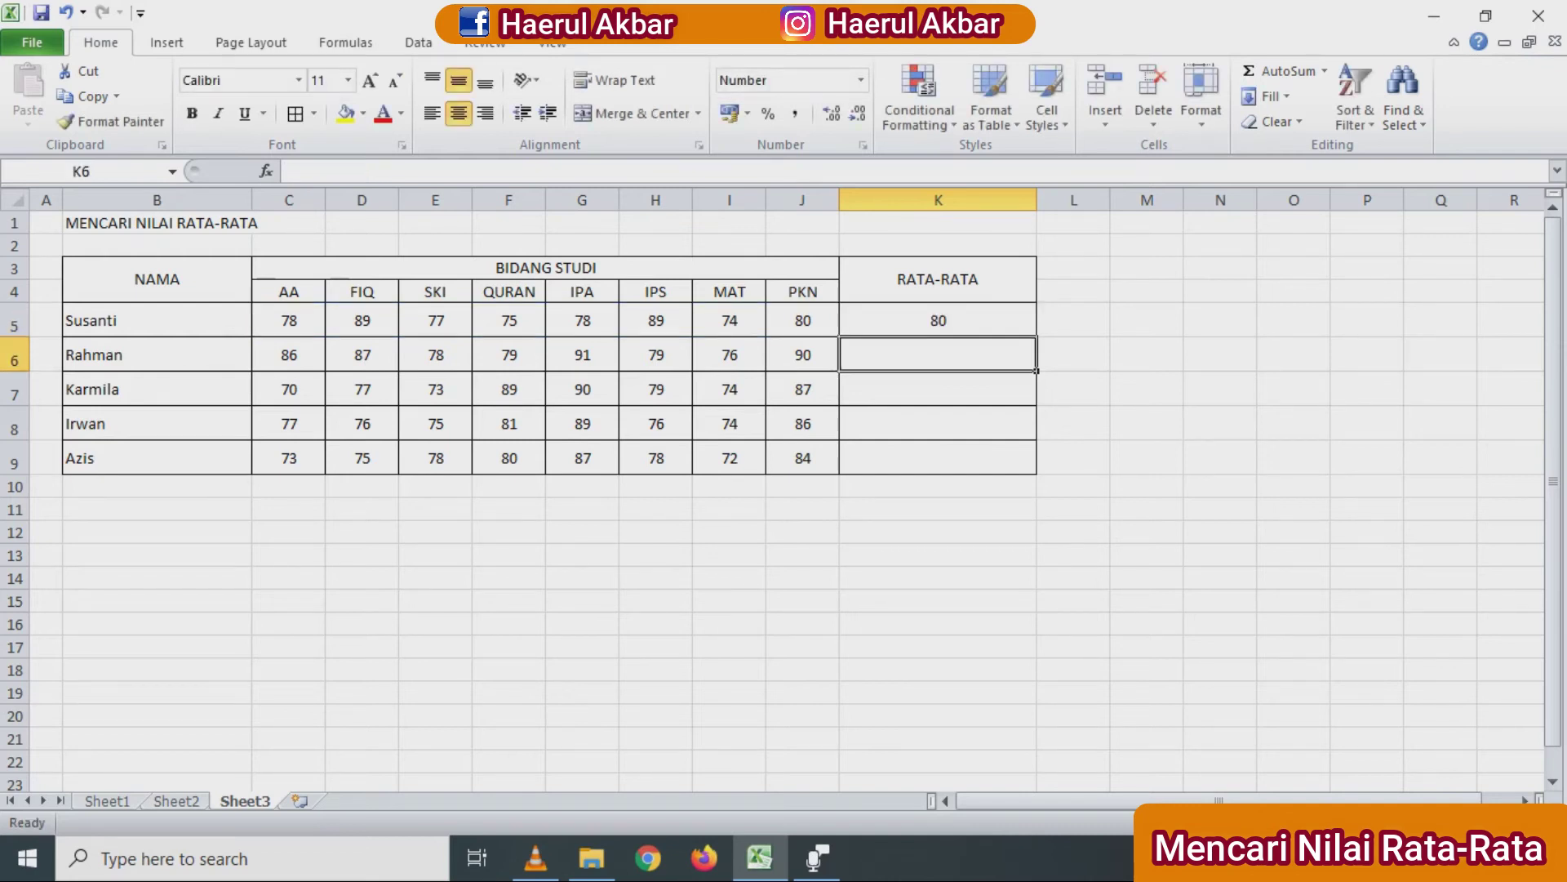
{"action": "left_click", "coordinate": [937, 320]}
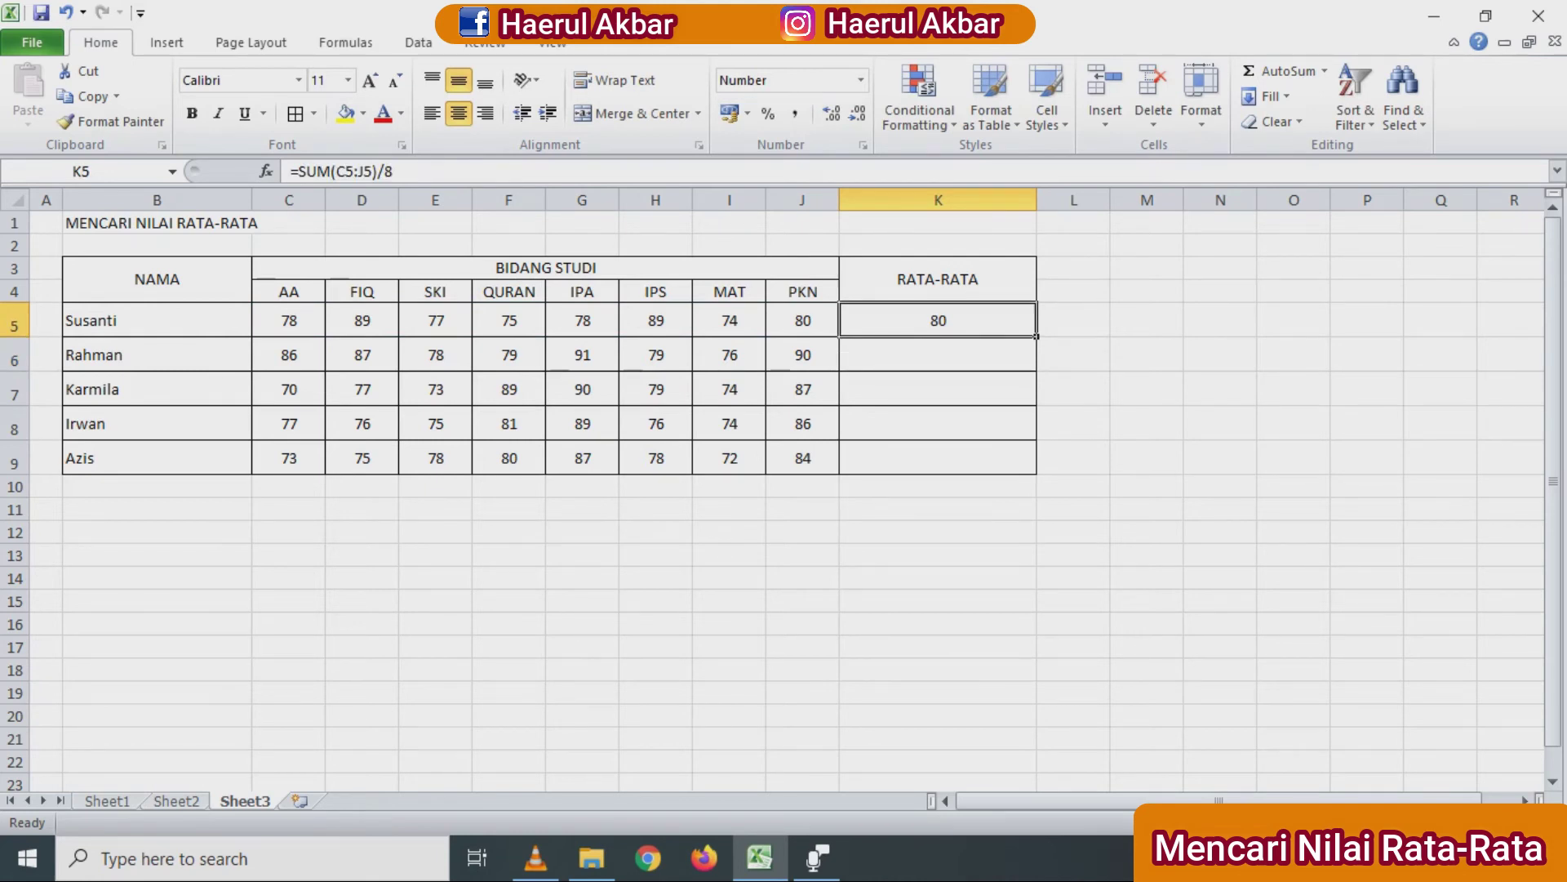
Step: Calculate the second student's average in K6 with the formula =SUM(C6:J6)/8
{"action": "left_click", "coordinate": [937, 354]}
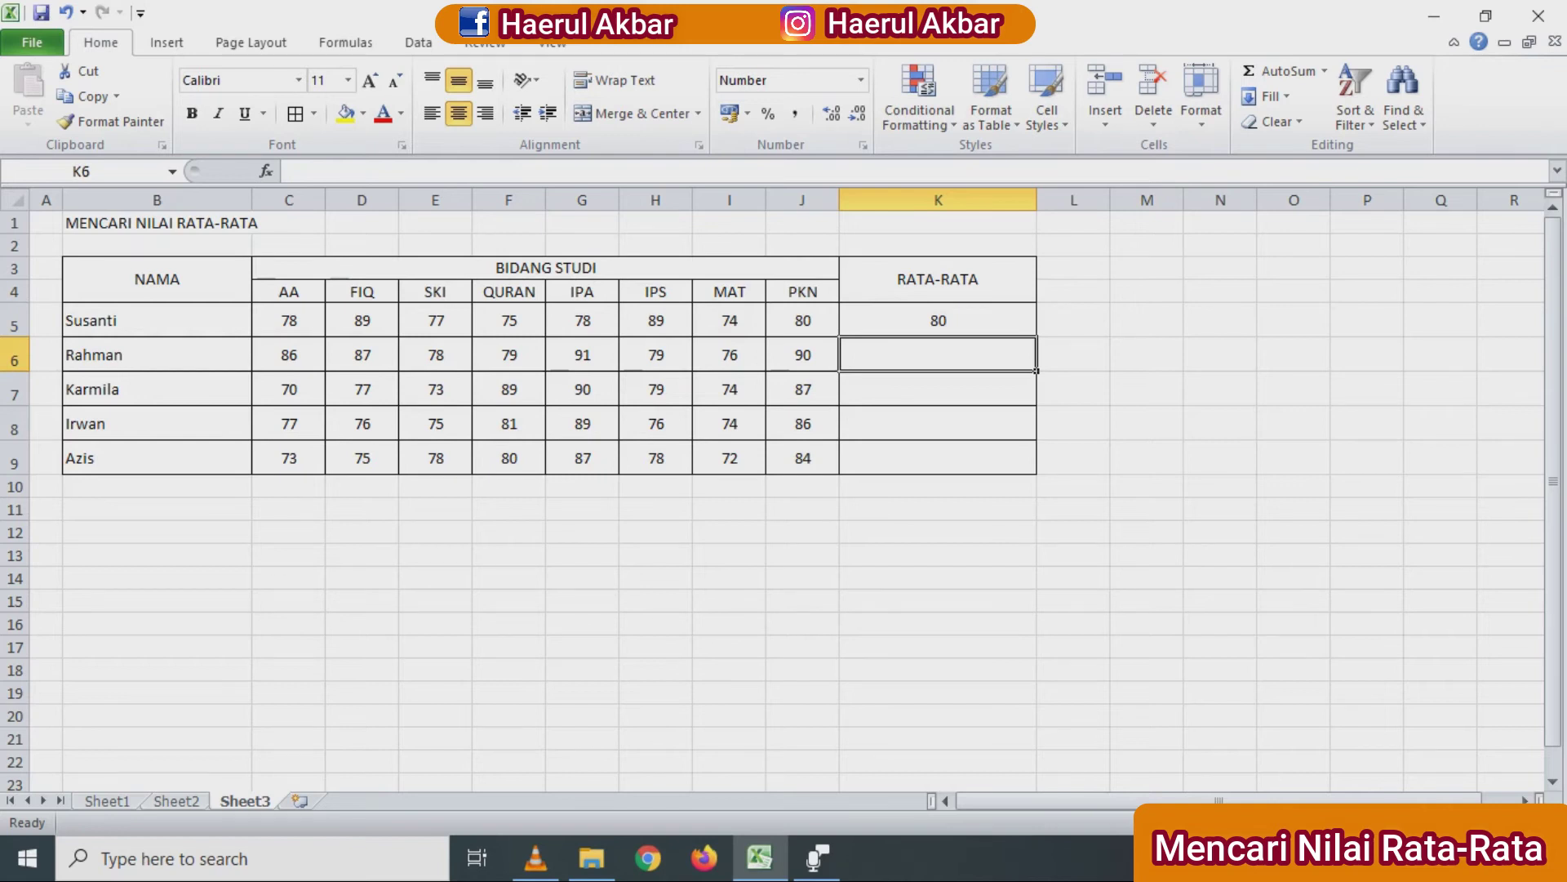
{"action": "type", "text": "=SUM"}
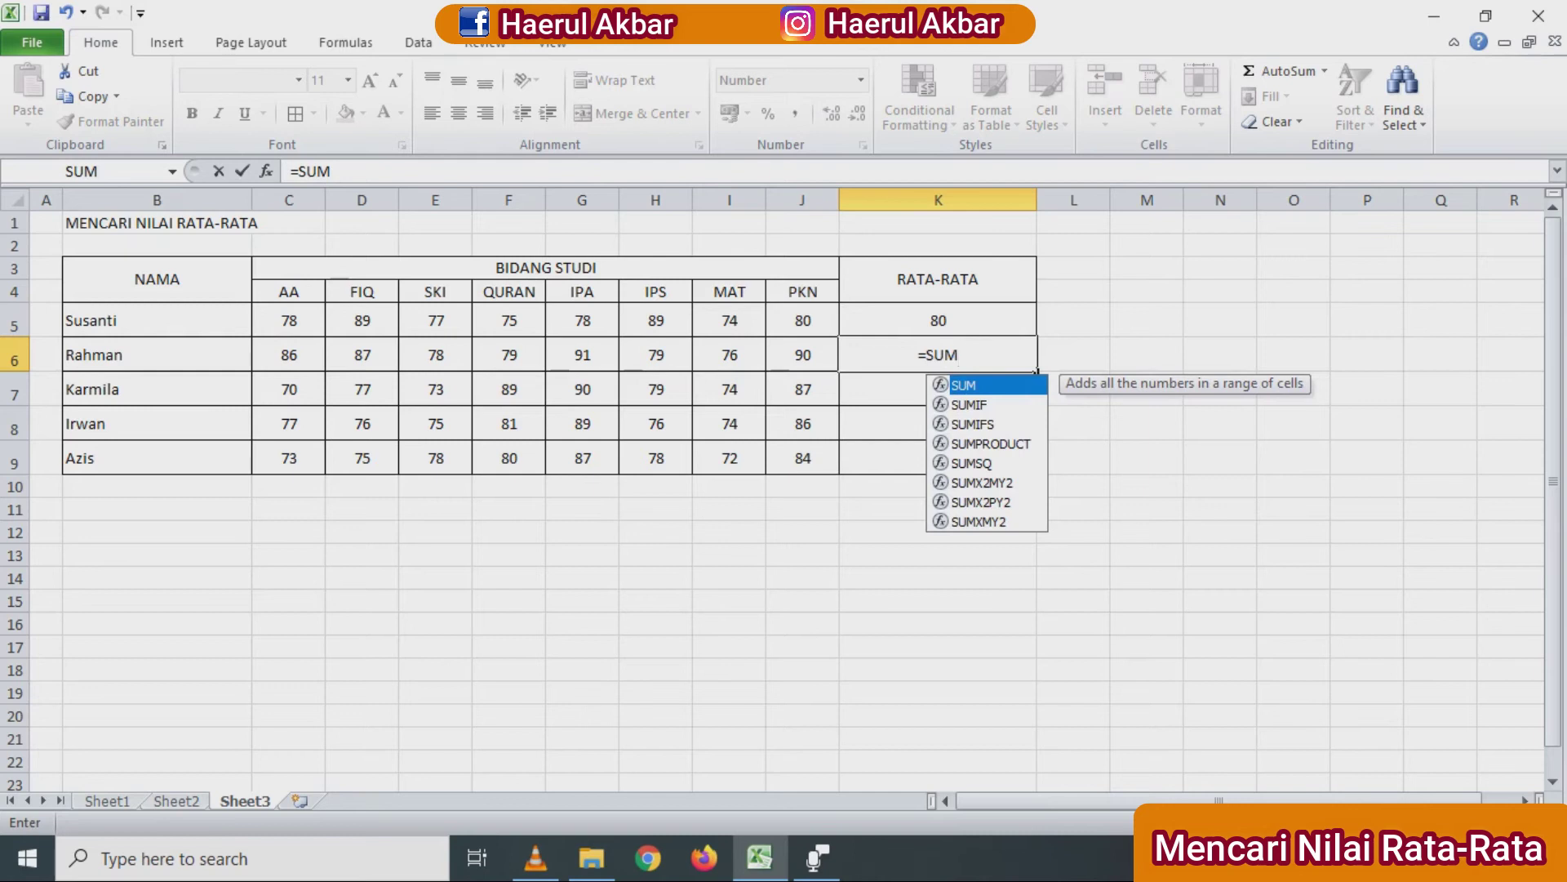
{"action": "type", "text": "("}
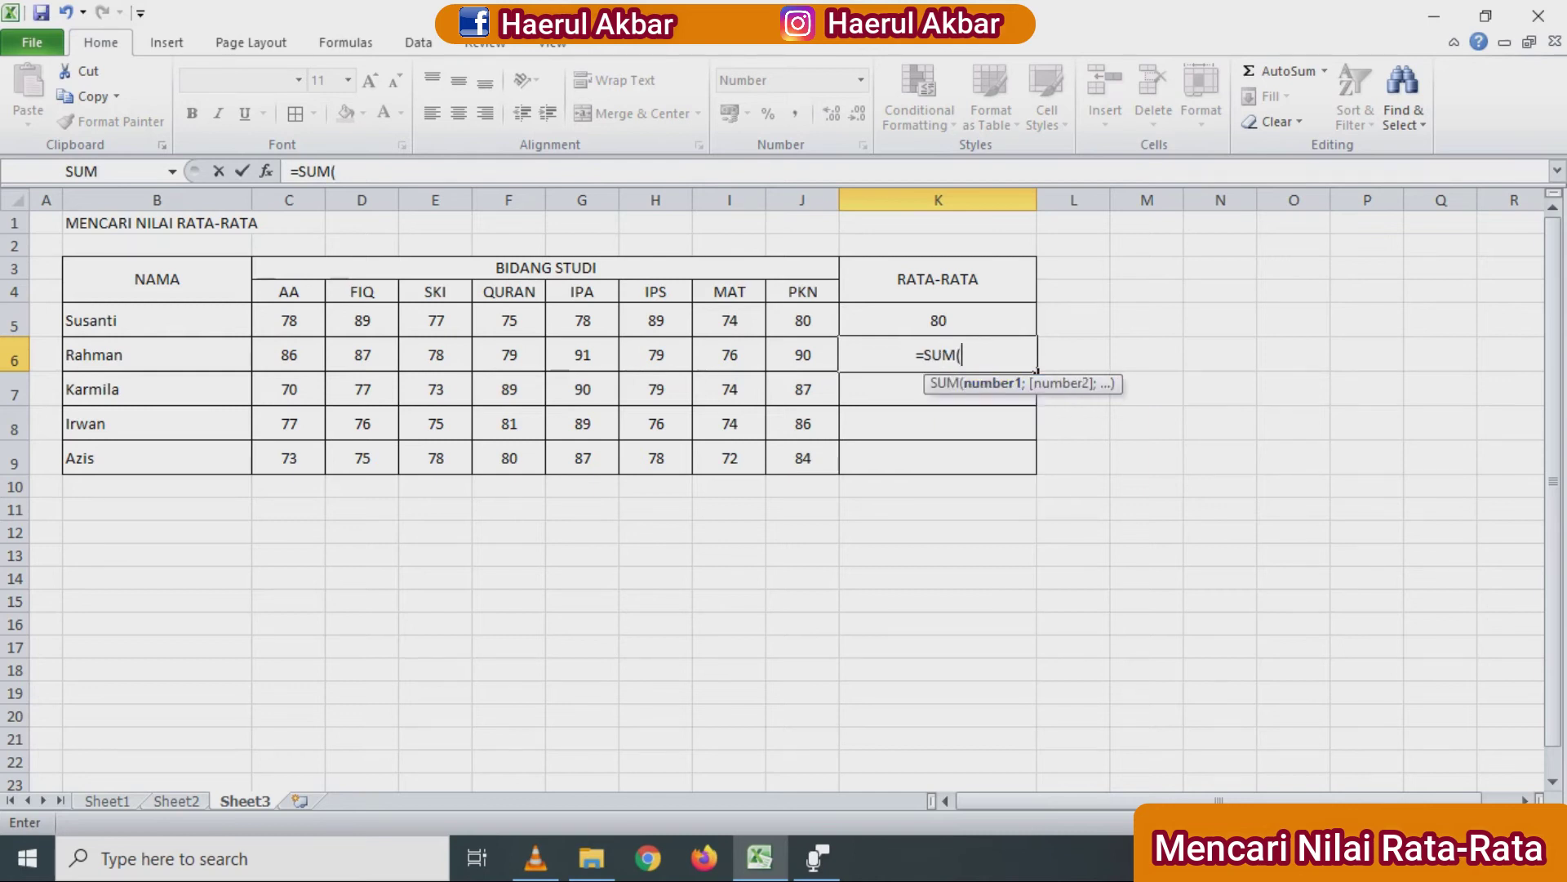
{"action": "left_click_drag", "start_coordinate": [282, 354], "coordinate": [829, 366]}
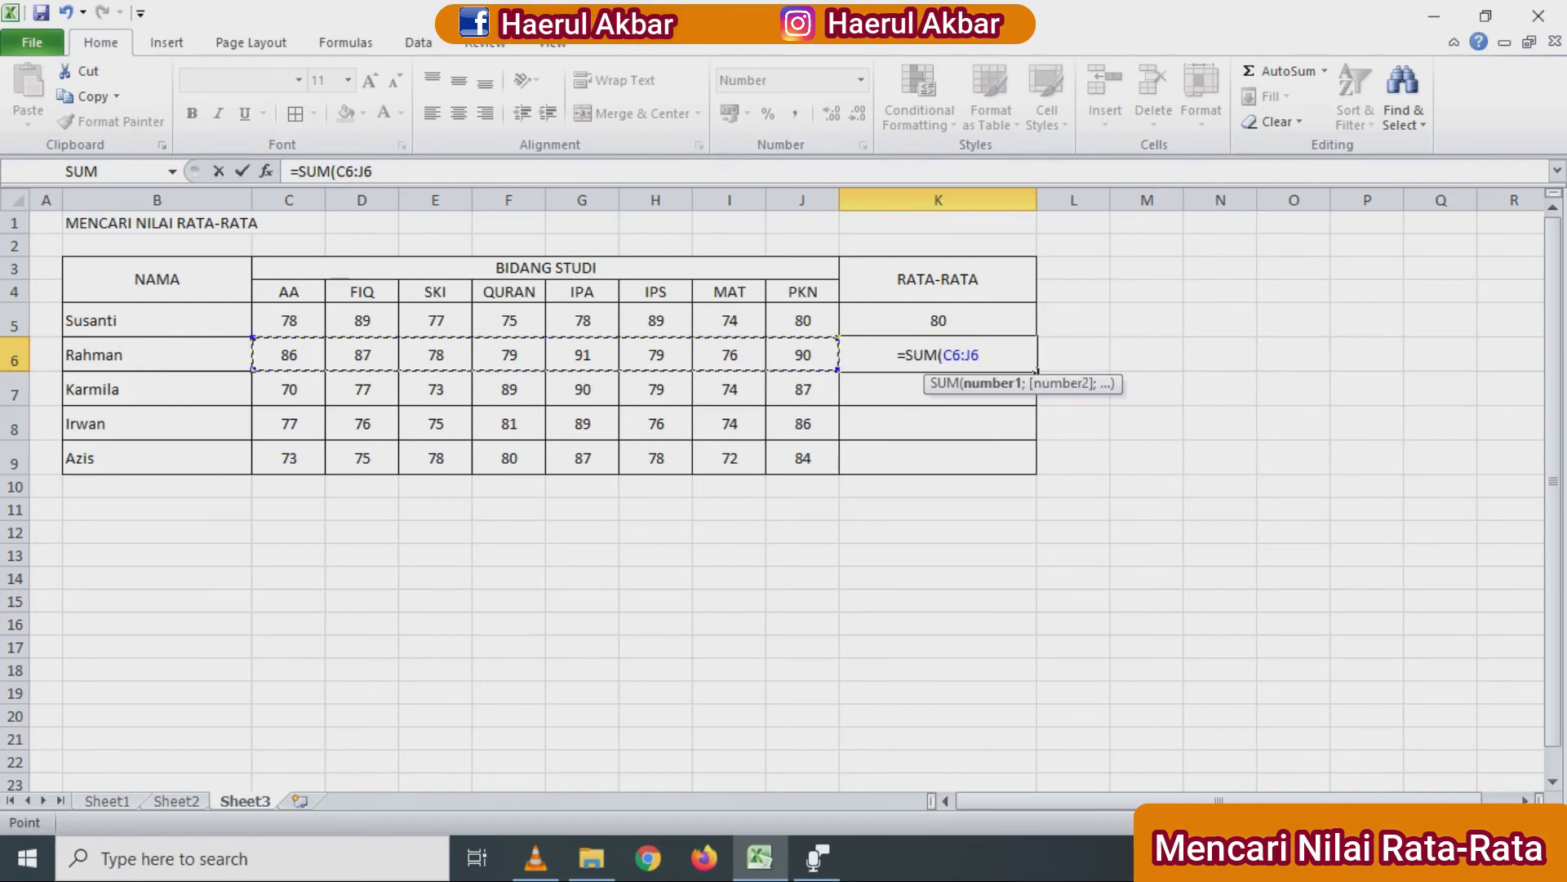
{"action": "type", "text": ")"}
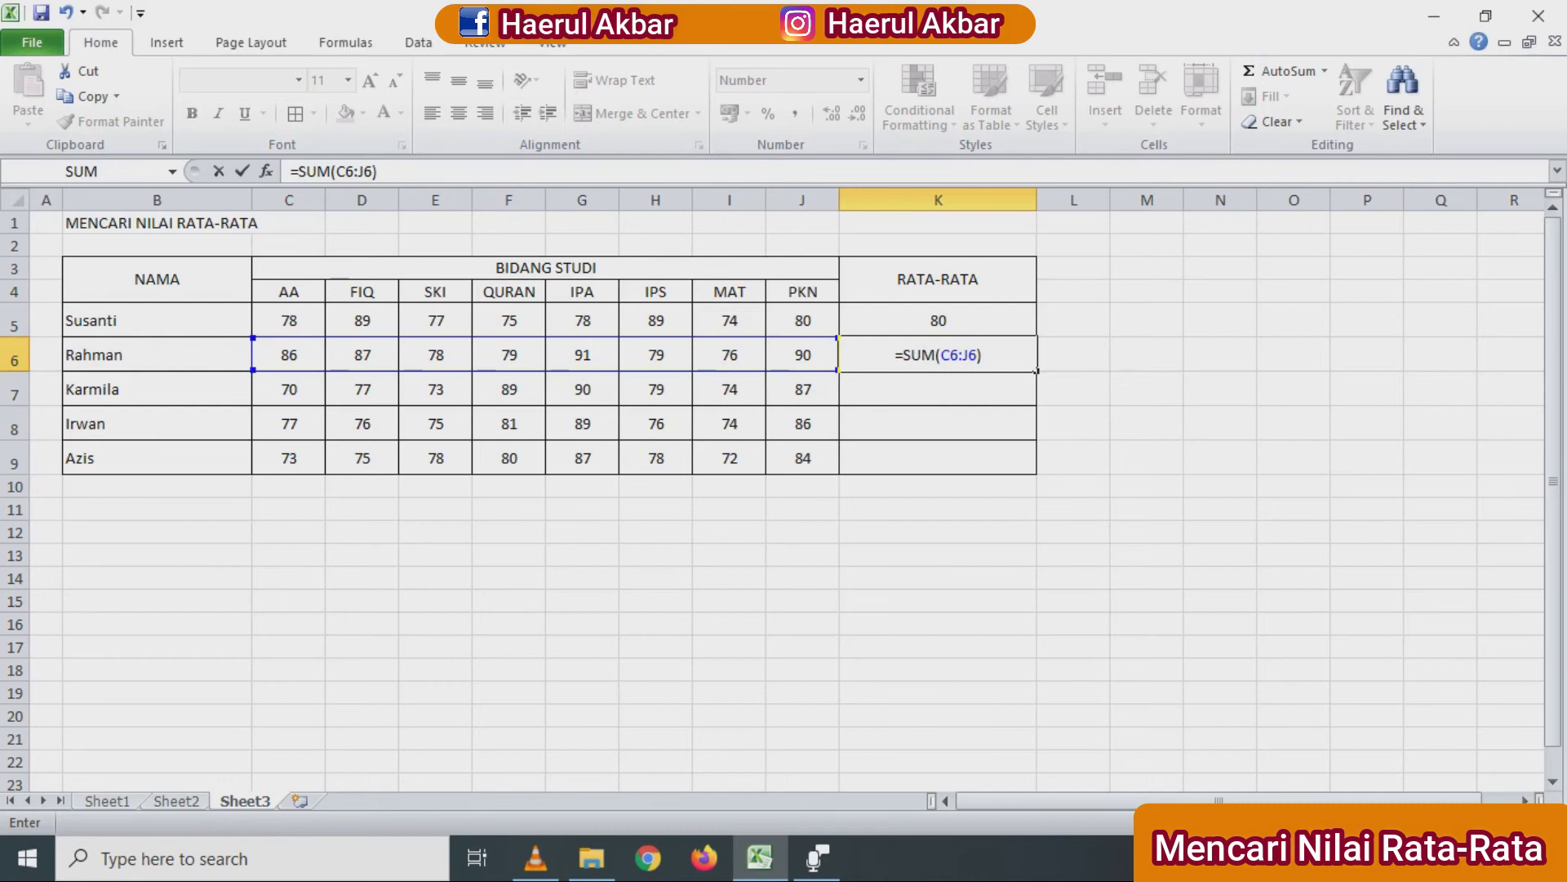
{"action": "type", "text": "/8"}
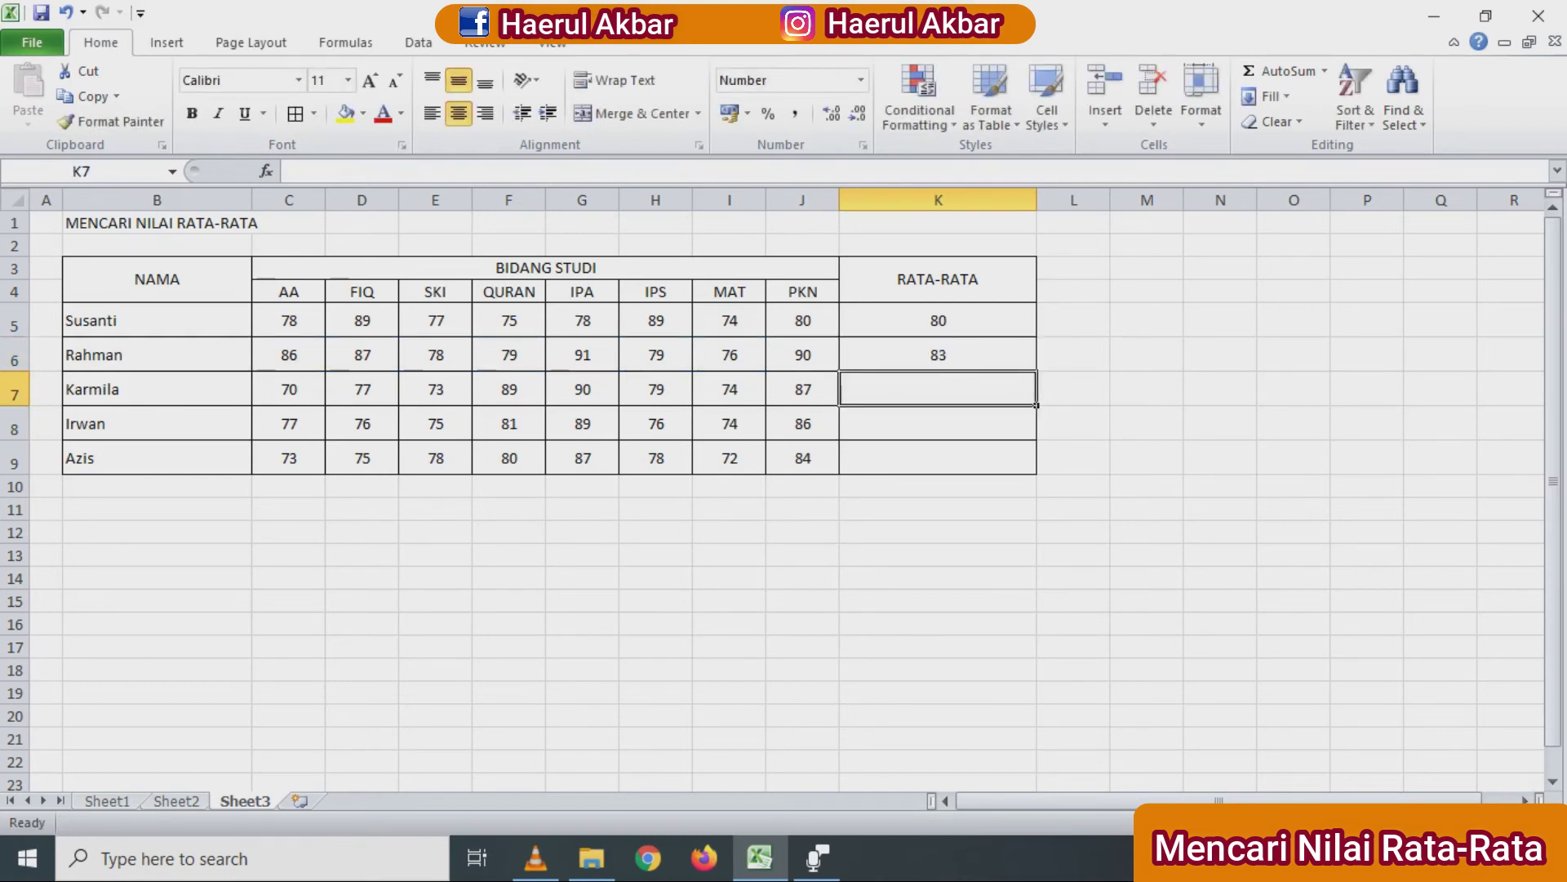
Step: Compare the average formulas in K5 and K6 and look over the scores of the students in rows 7 and 8
{"action": "left_click", "coordinate": [938, 354]}
{"action": "left_click", "coordinate": [937, 320]}
{"action": "left_click", "coordinate": [938, 354]}
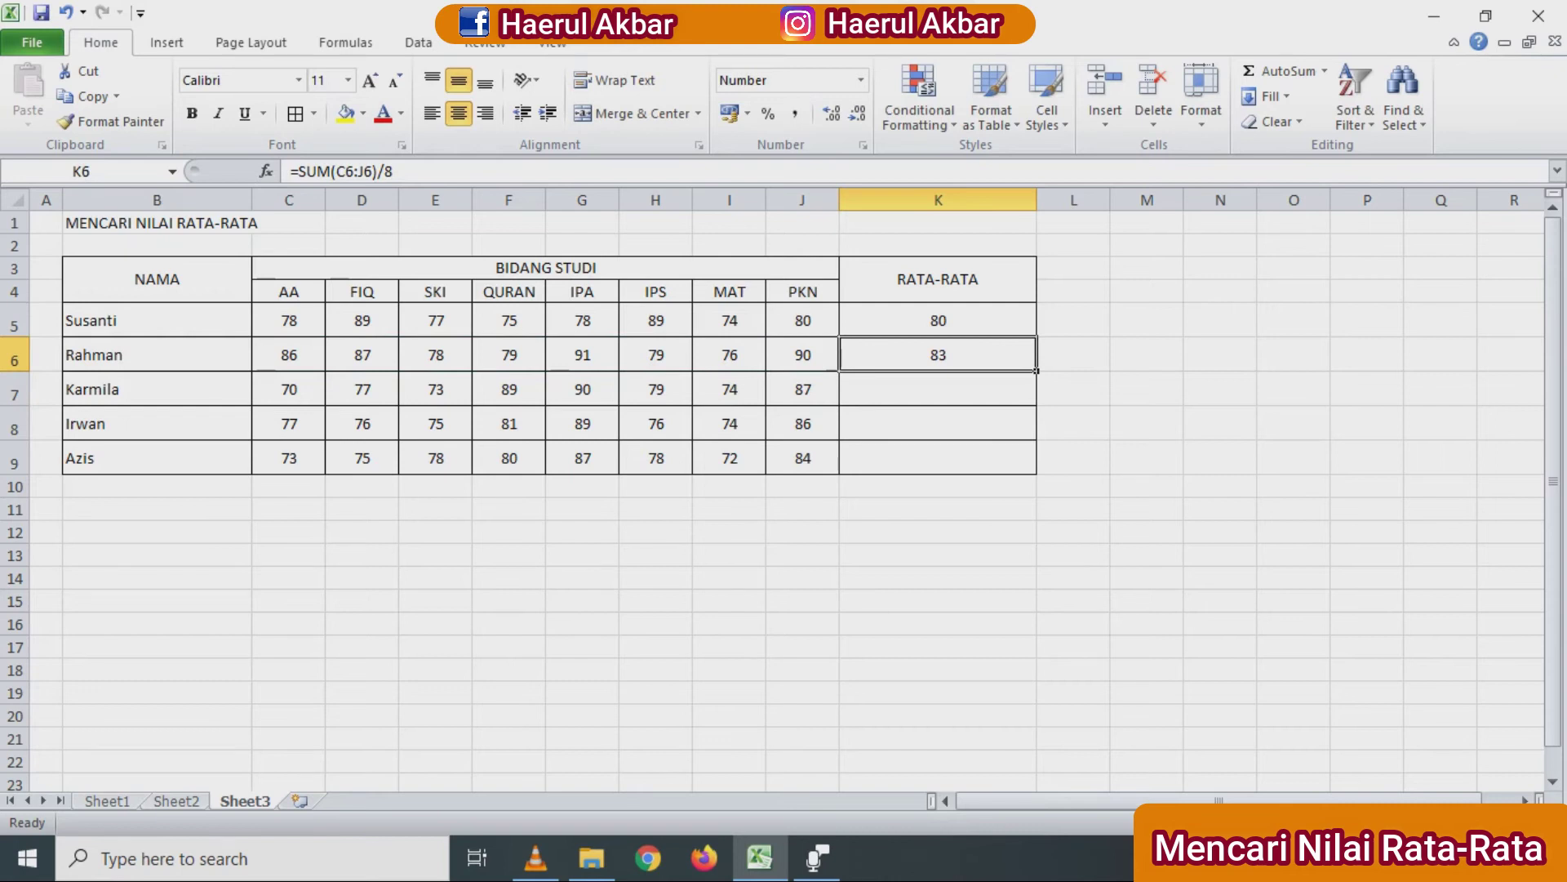
{"action": "left_click", "coordinate": [729, 389]}
{"action": "left_click", "coordinate": [582, 423]}
{"action": "left_click", "coordinate": [508, 389]}
{"action": "left_click", "coordinate": [361, 389]}
{"action": "left_click", "coordinate": [288, 388]}
{"action": "left_click", "coordinate": [288, 423]}
{"action": "left_click", "coordinate": [729, 423]}
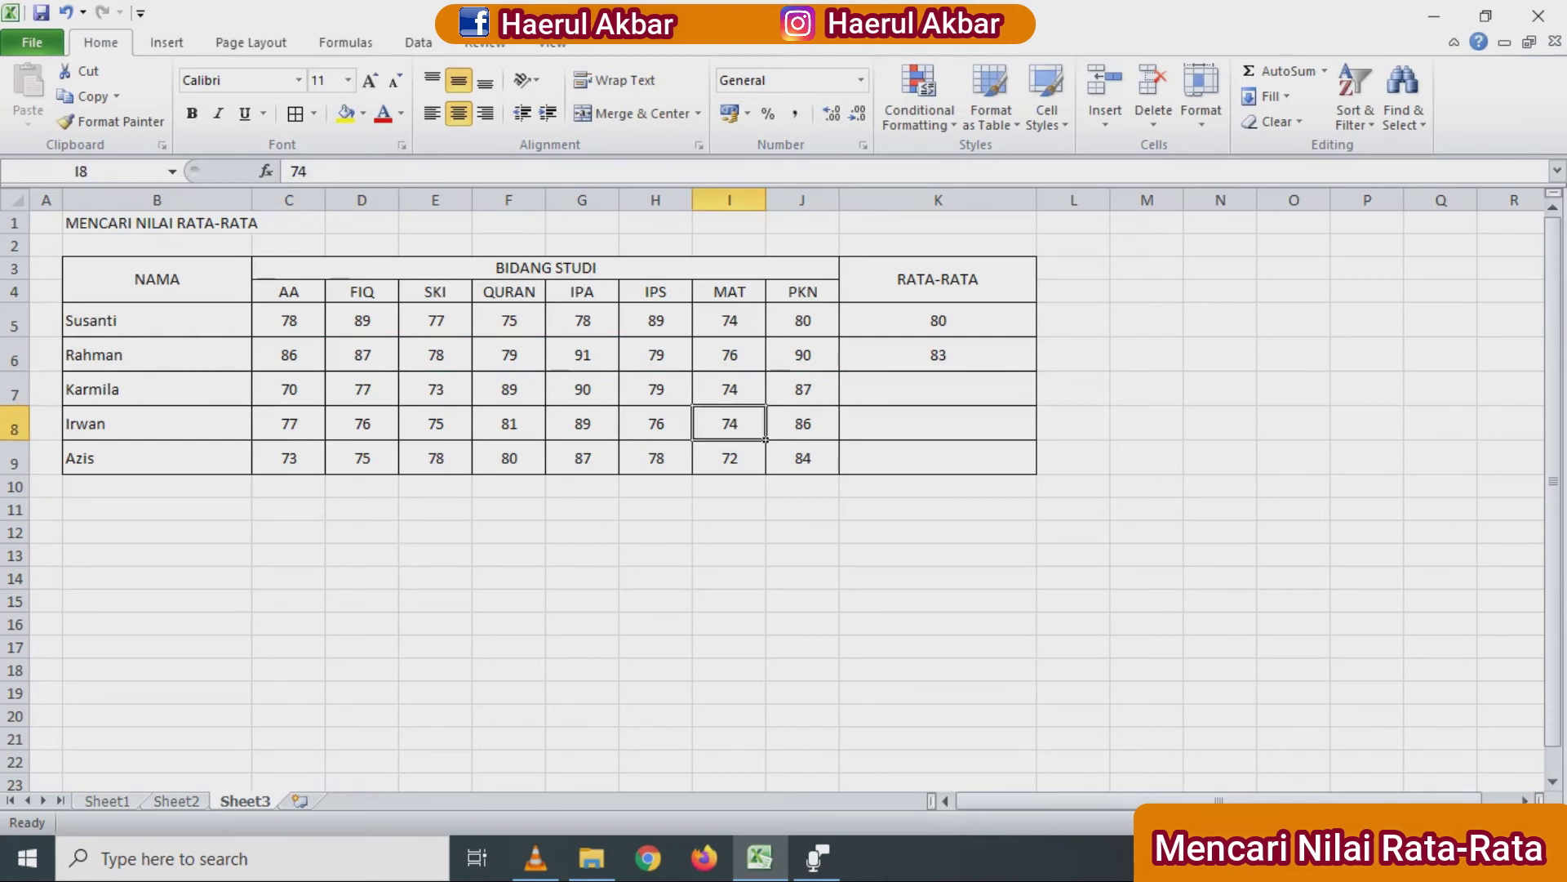
Step: Fill the average formula from K6 down to K9 for the remaining students
{"action": "left_click", "coordinate": [937, 354]}
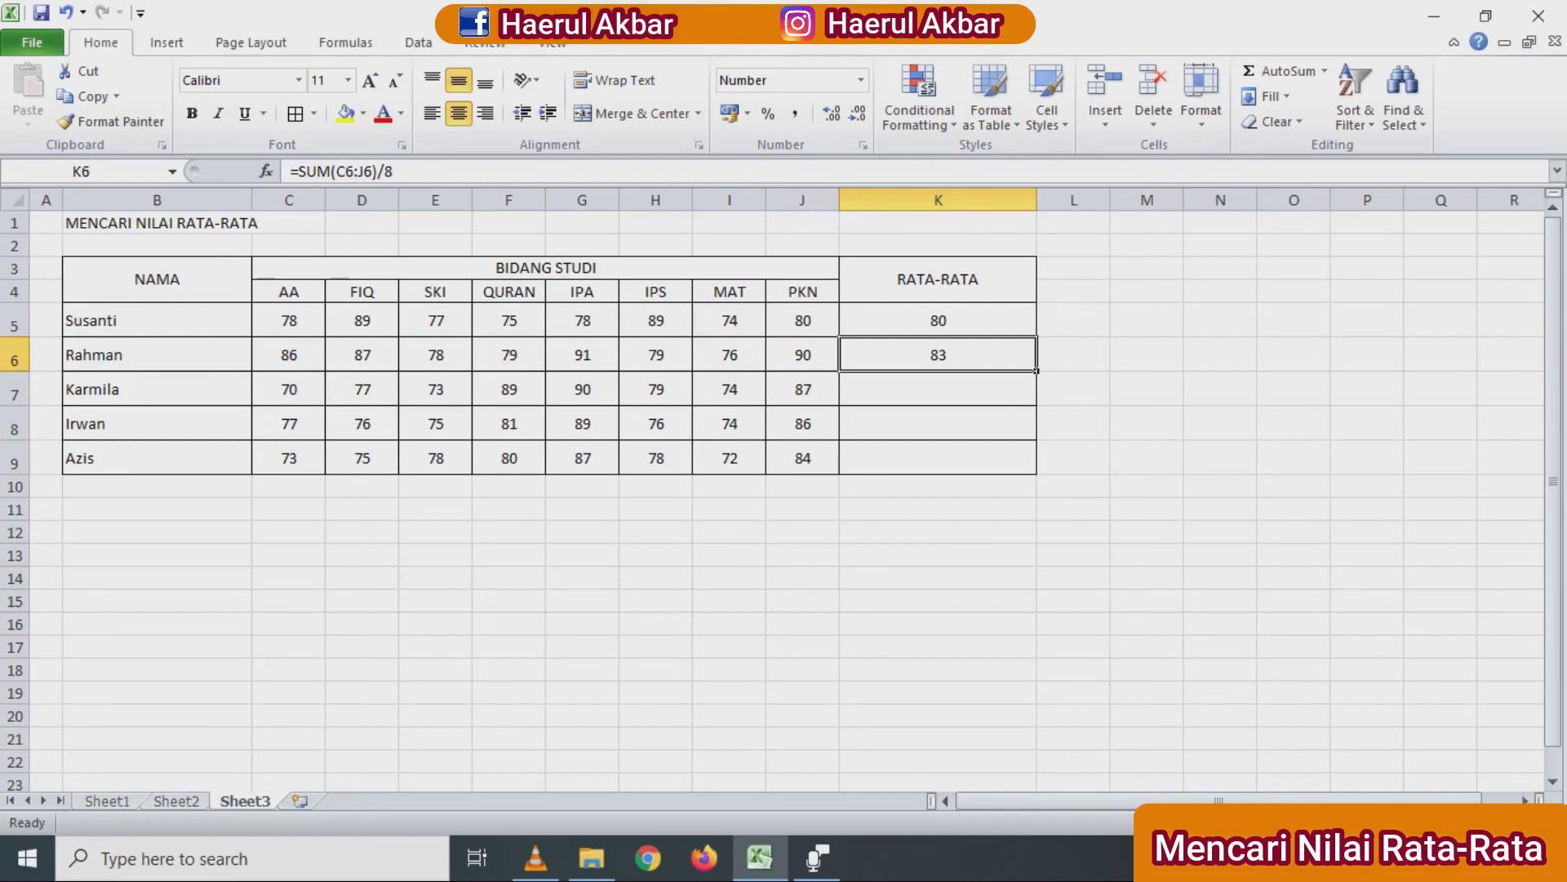
{"action": "left_click_drag", "start_coordinate": [1037, 371], "coordinate": [1036, 472]}
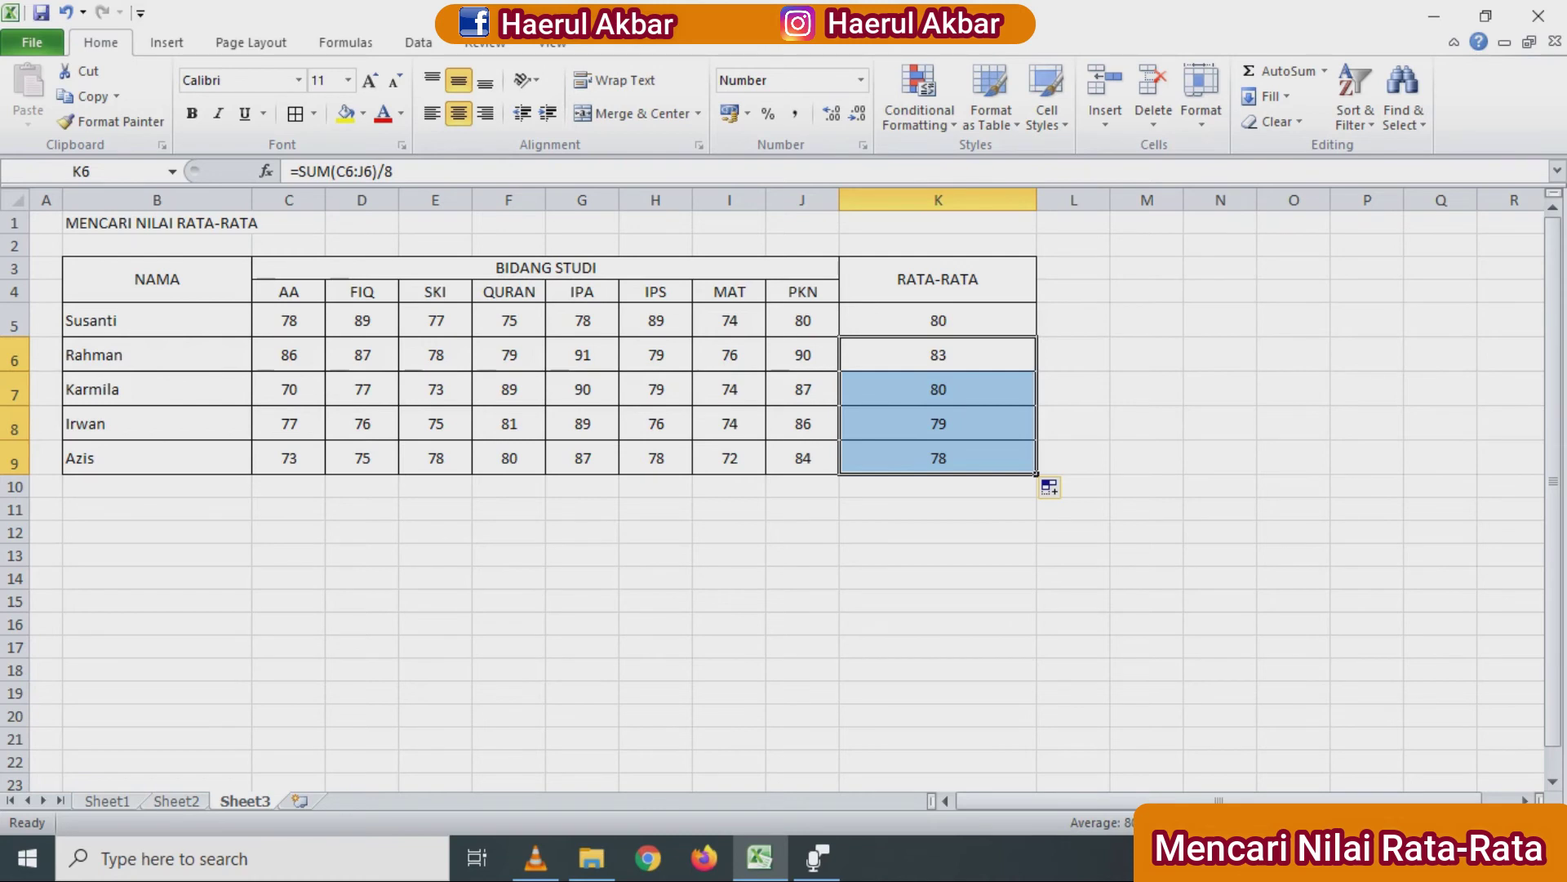
{"action": "left_click", "coordinate": [1072, 354]}
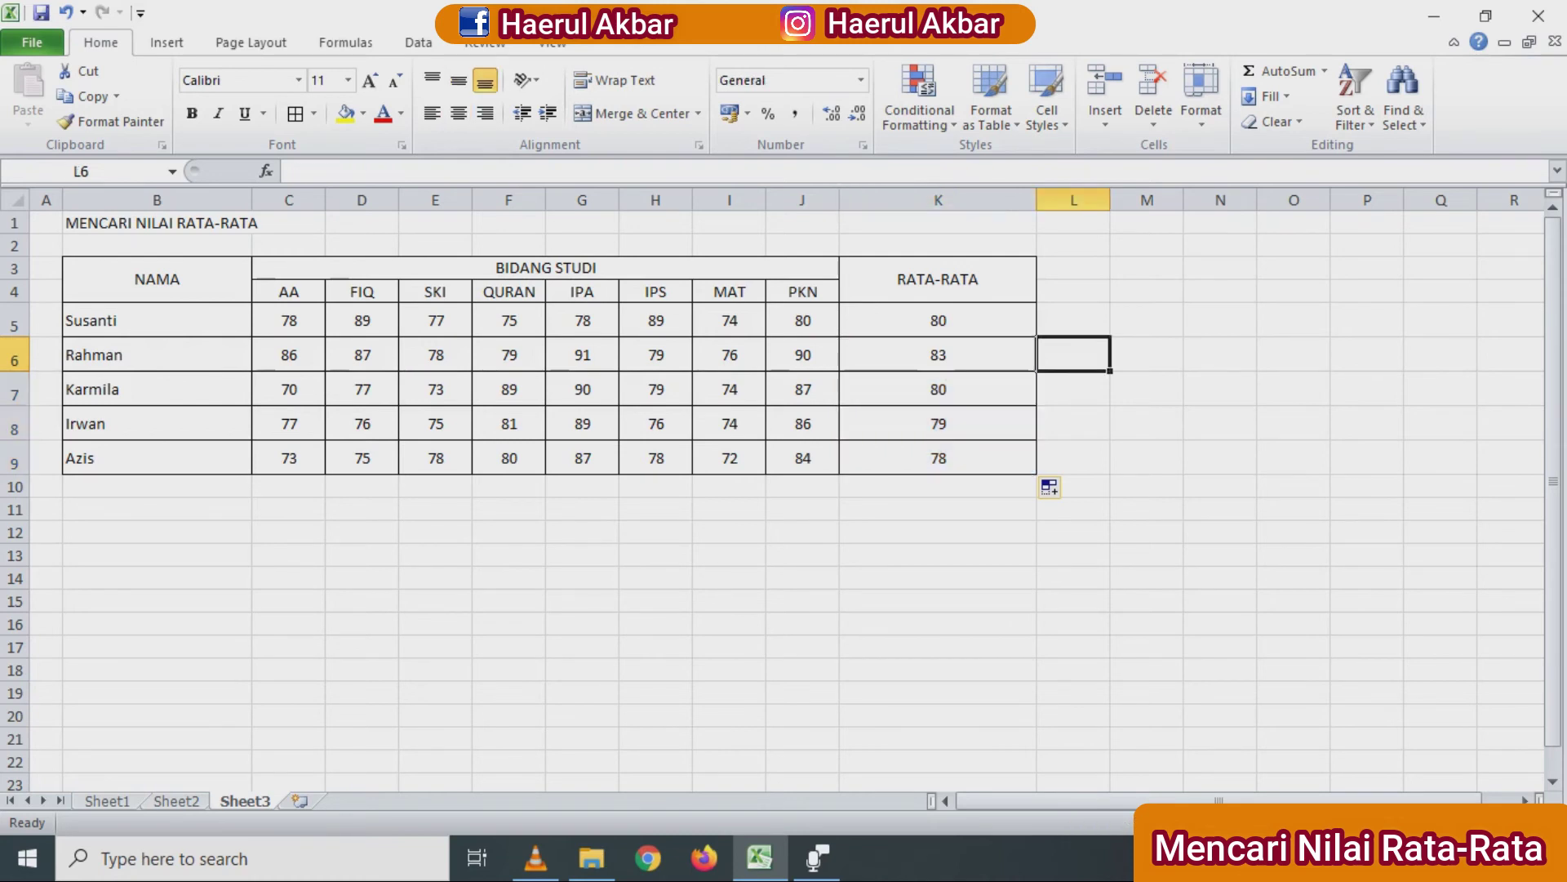
Step: Insert a new column before RATA-RATA and enter the header JUMLAH in K3
{"action": "left_click", "coordinate": [914, 200]}
{"action": "right_click", "coordinate": [913, 203]}
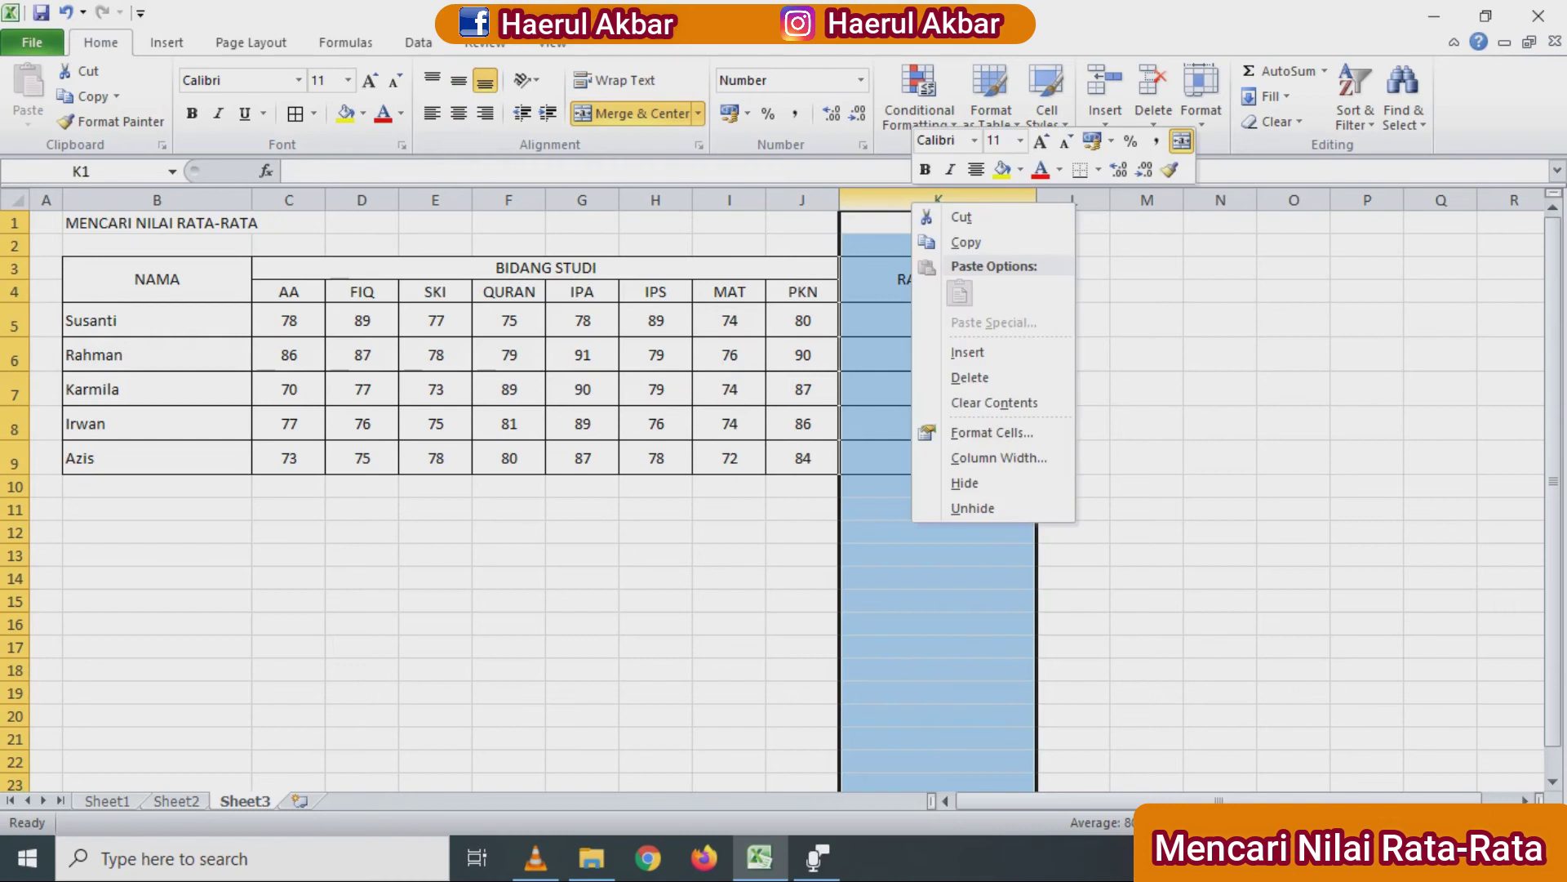
{"action": "left_click", "coordinate": [967, 352]}
{"action": "left_click", "coordinate": [1011, 457]}
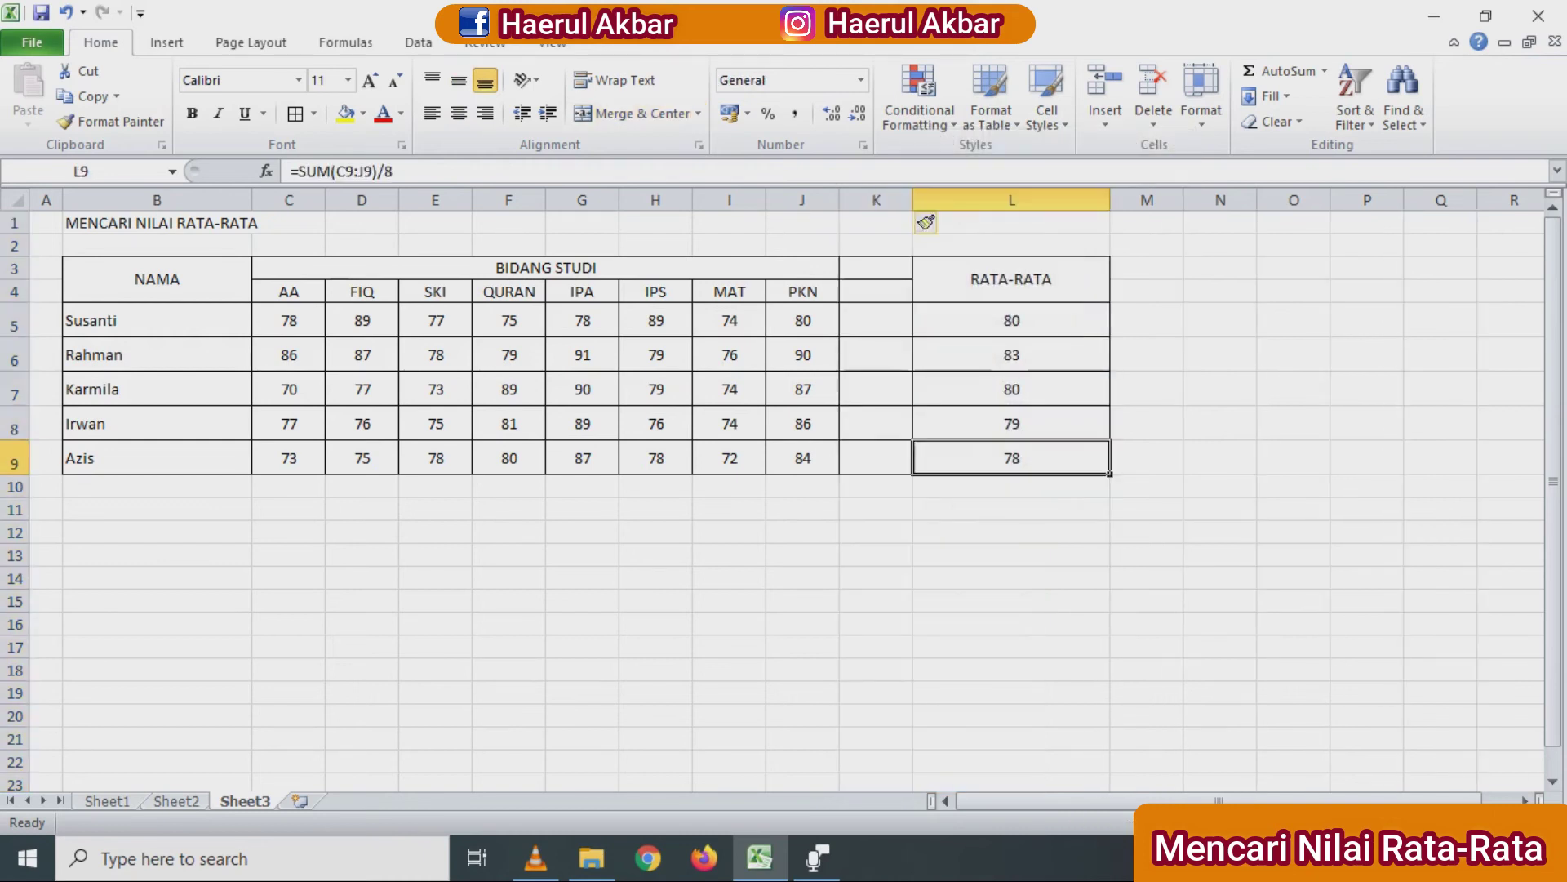
{"action": "left_click", "coordinate": [876, 268]}
{"action": "type", "text": "JUMLAH"}
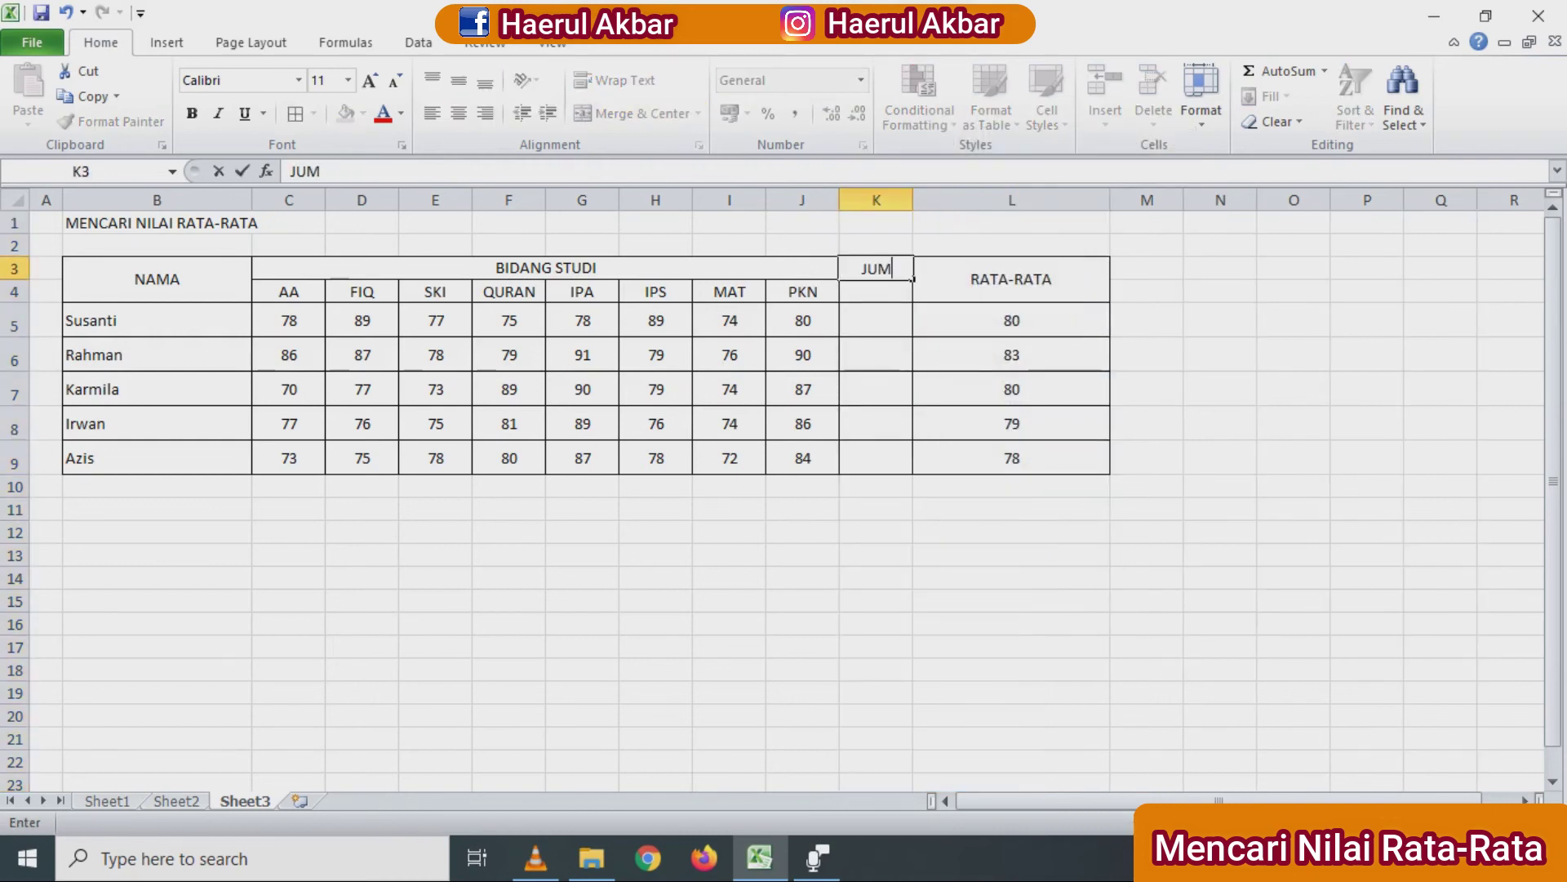
{"action": "left_click", "coordinate": [1011, 508]}
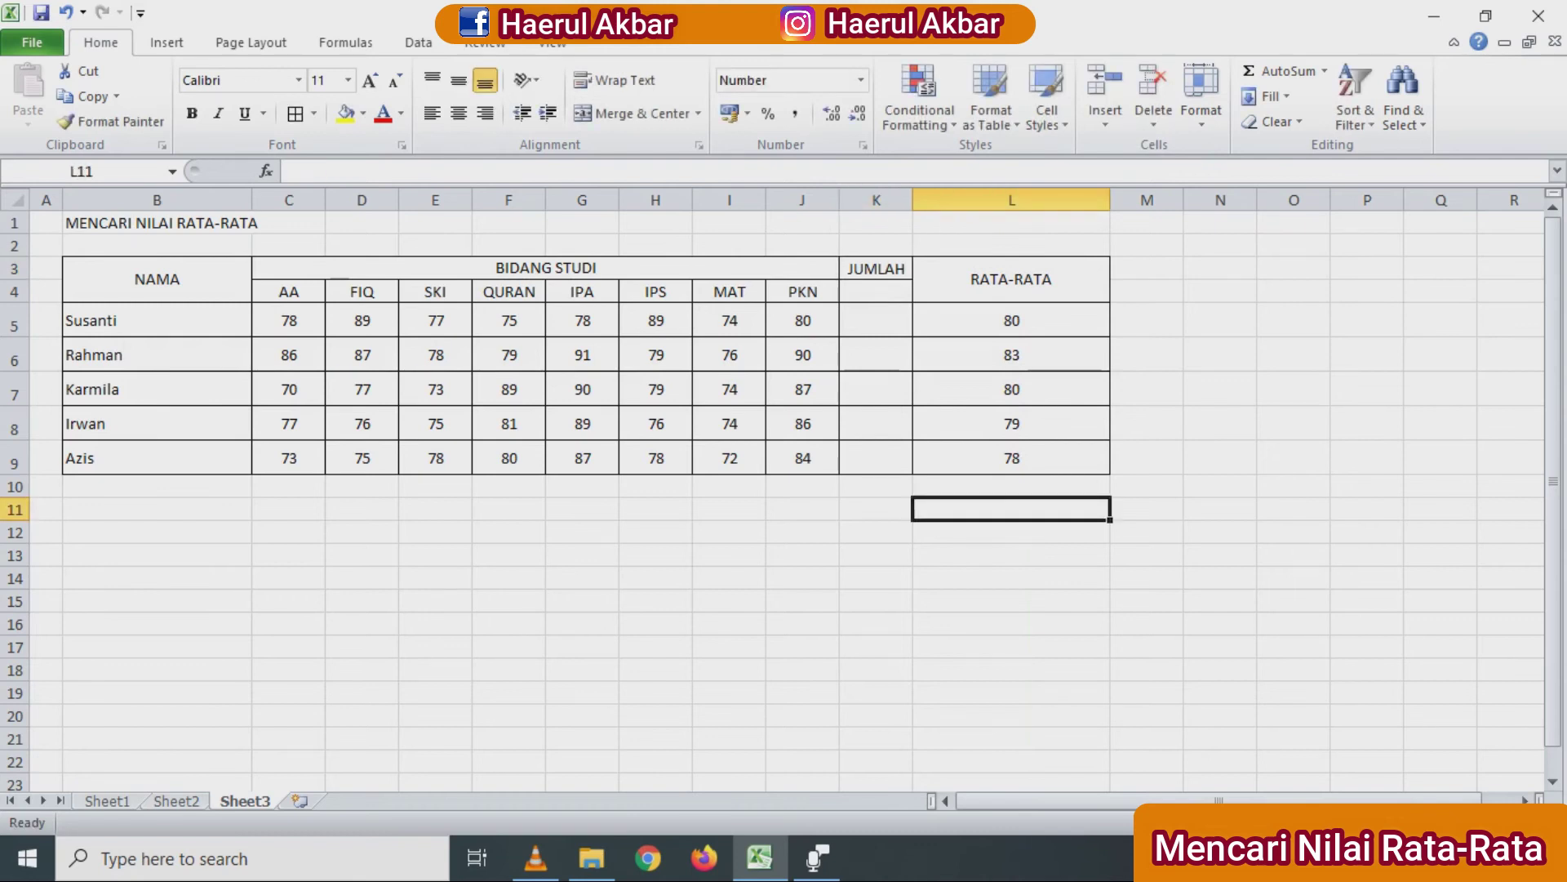
Step: Merge and center the JUMLAH header across K3:K4 and widen column K
{"action": "left_click_drag", "start_coordinate": [876, 267], "coordinate": [875, 292]}
{"action": "left_click", "coordinate": [637, 112]}
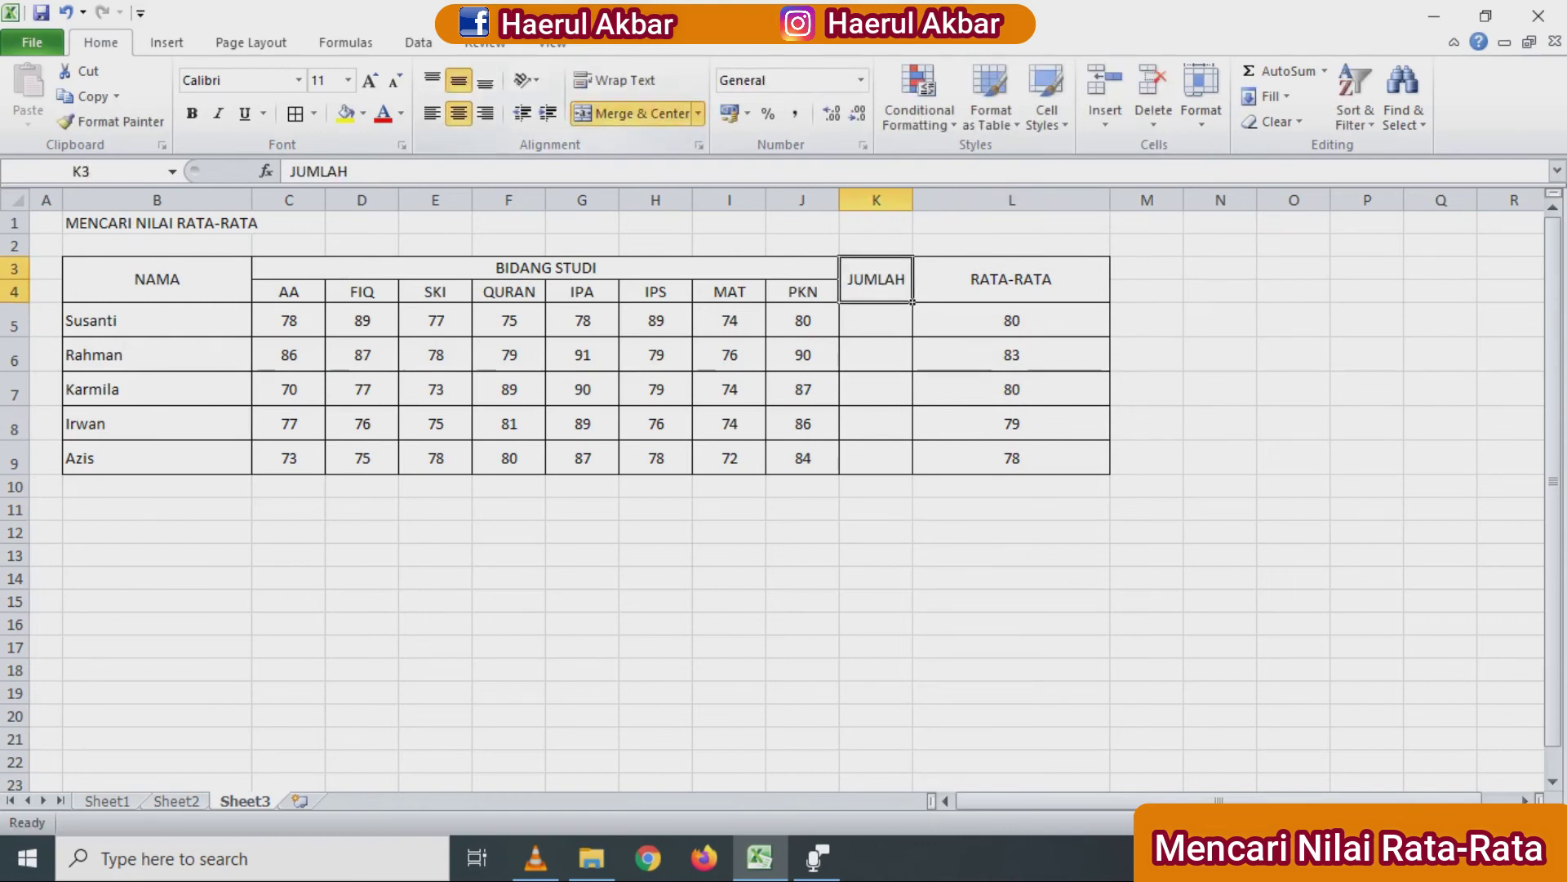
{"action": "left_click", "coordinate": [876, 486]}
{"action": "left_click_drag", "start_coordinate": [912, 200], "coordinate": [972, 200]}
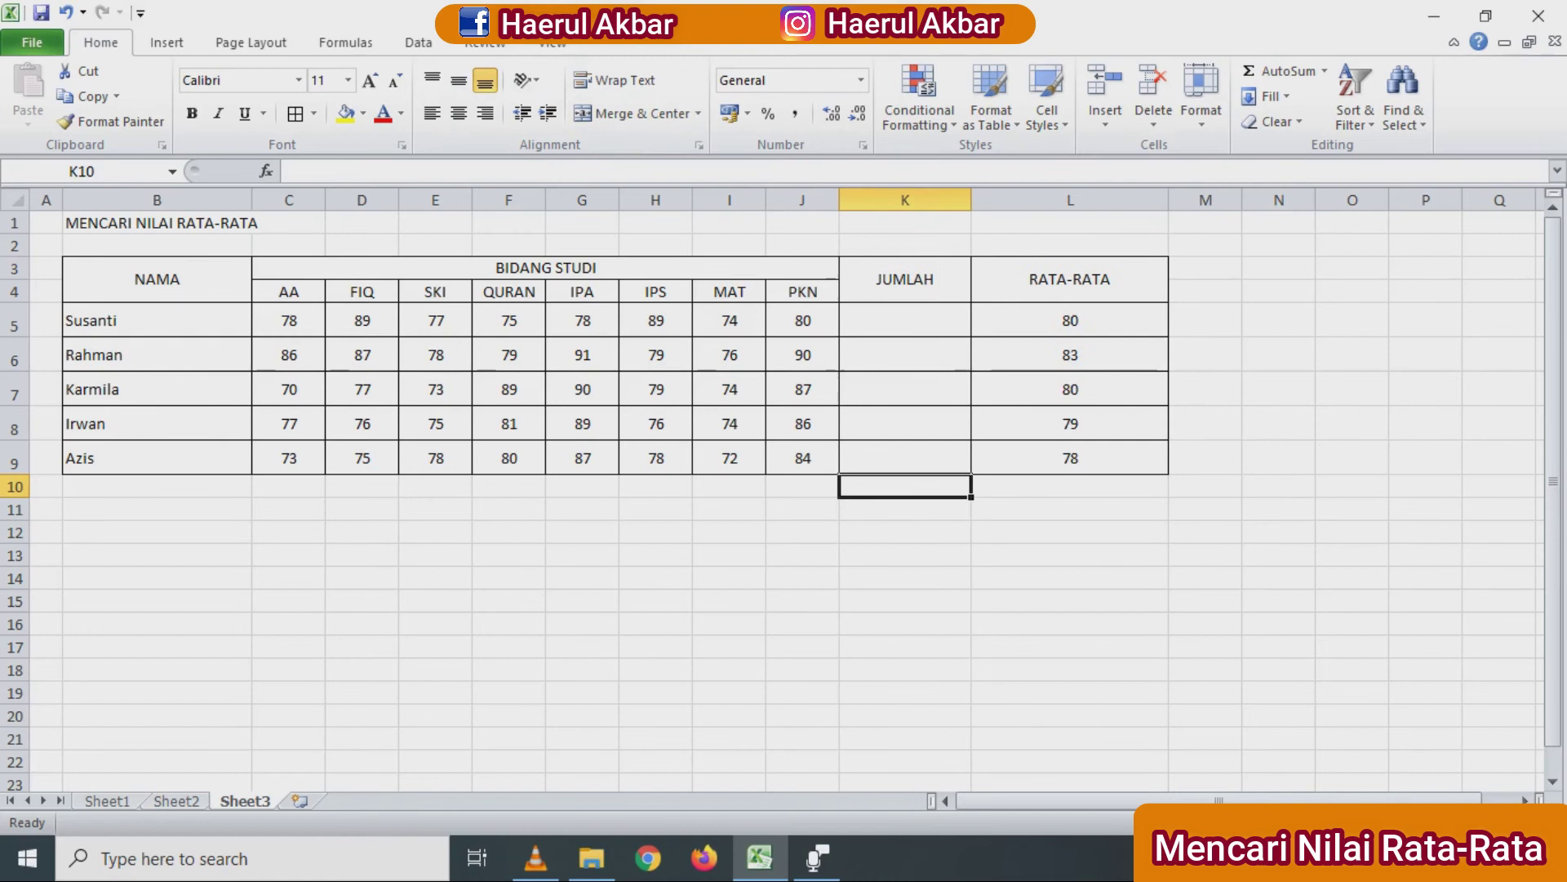
Step: Clear the average formulas from the RATA-RATA cells L5:L9
{"action": "left_click_drag", "start_coordinate": [1069, 320], "coordinate": [1069, 458]}
{"action": "key", "text": "Delete"}
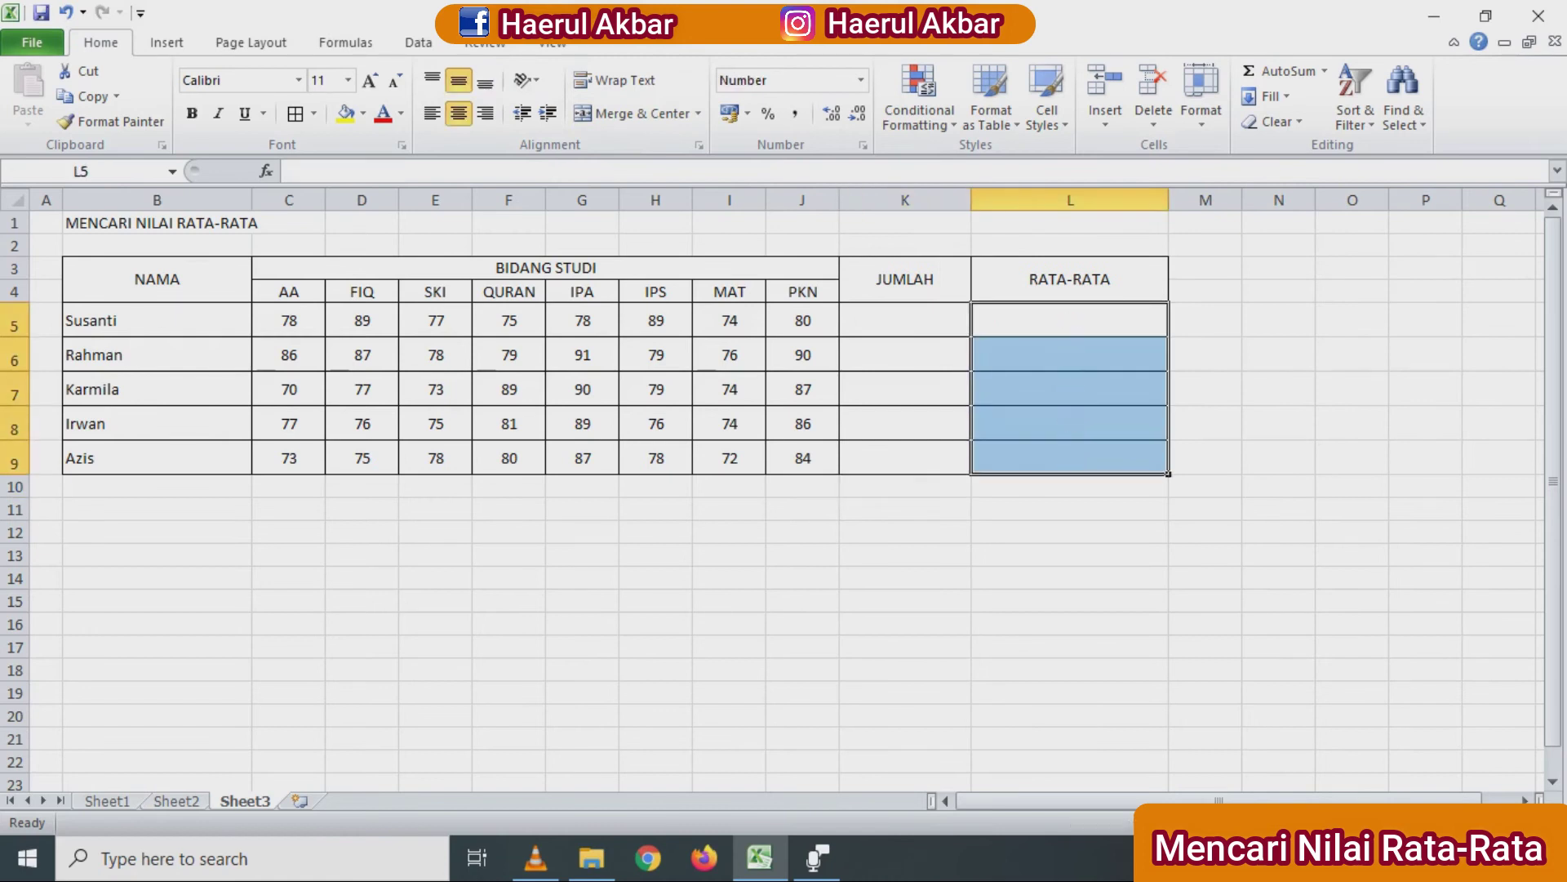
{"action": "left_click", "coordinate": [1205, 646]}
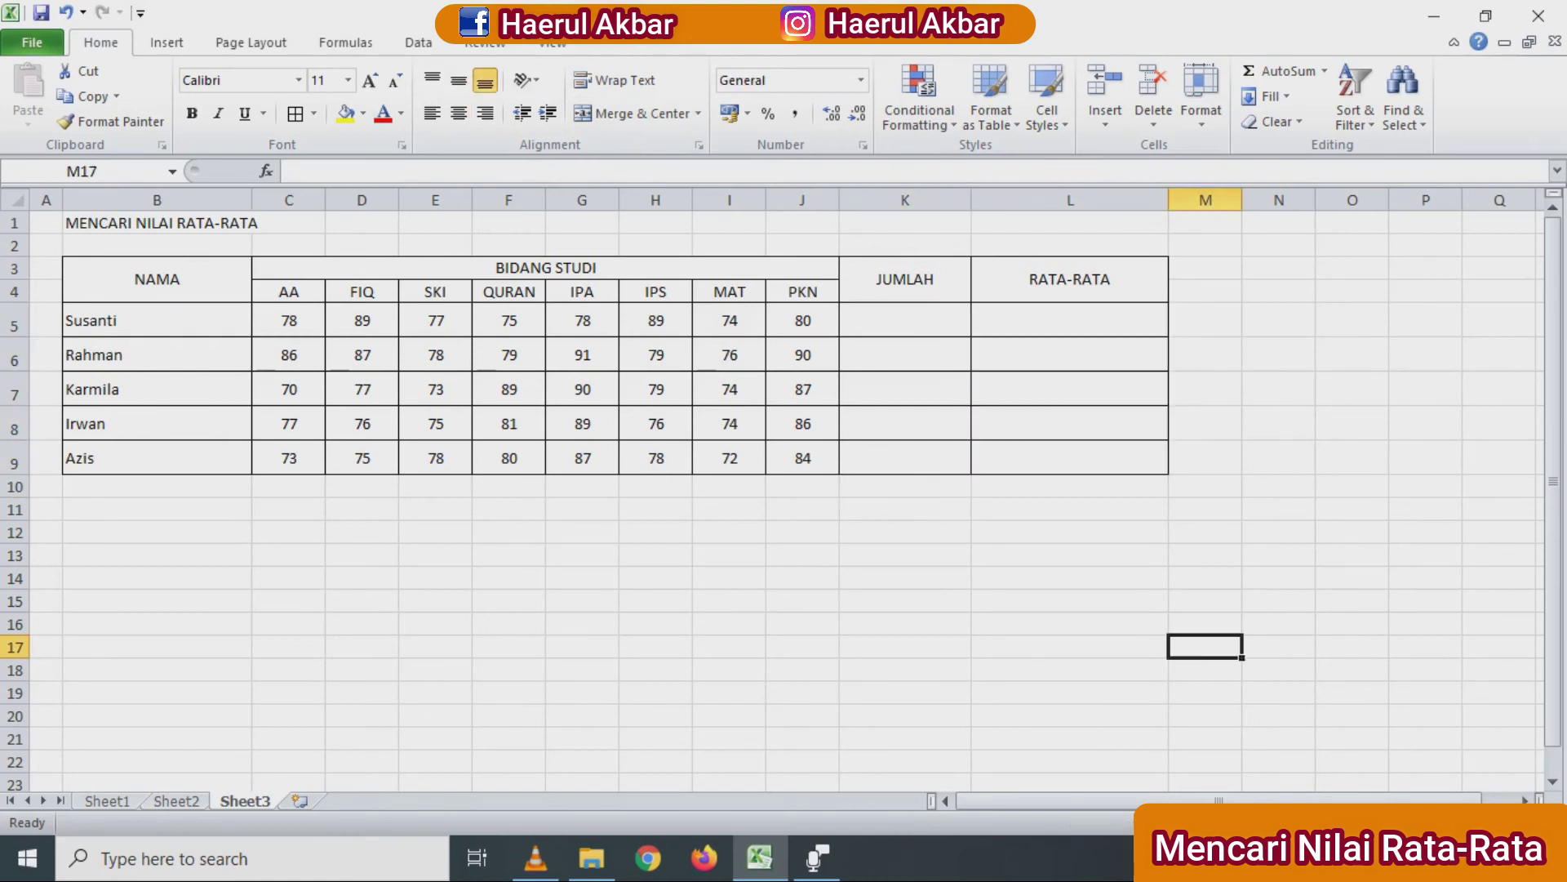
Step: Total the first student's eight scores in the JUMLAH cell K5 with =SUM(C5:J5)
{"action": "left_click", "coordinate": [904, 320]}
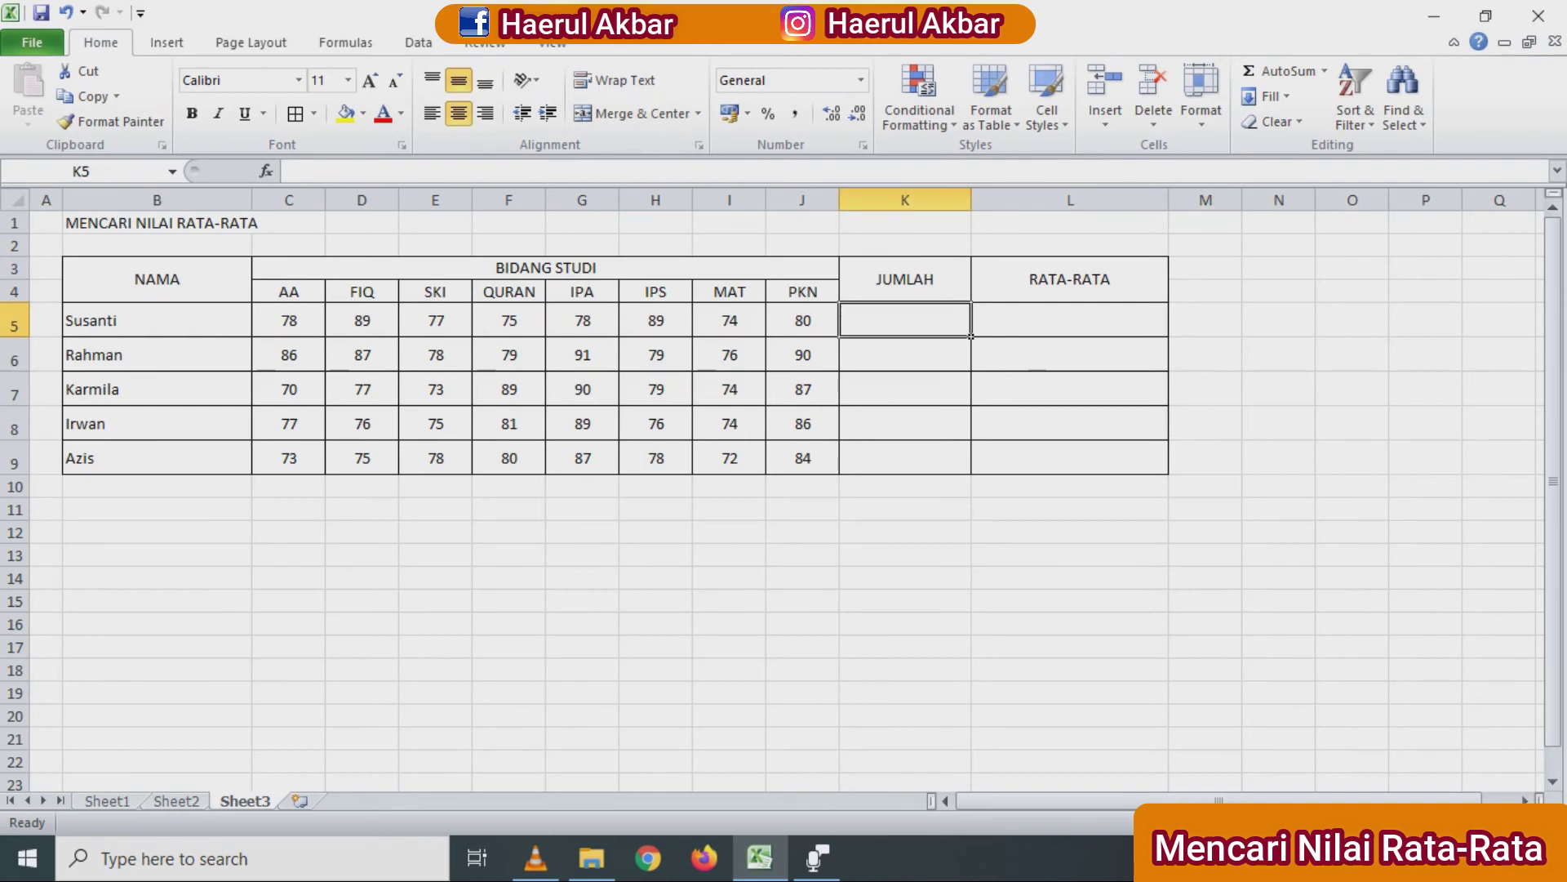
{"action": "type", "text": "=SUM"}
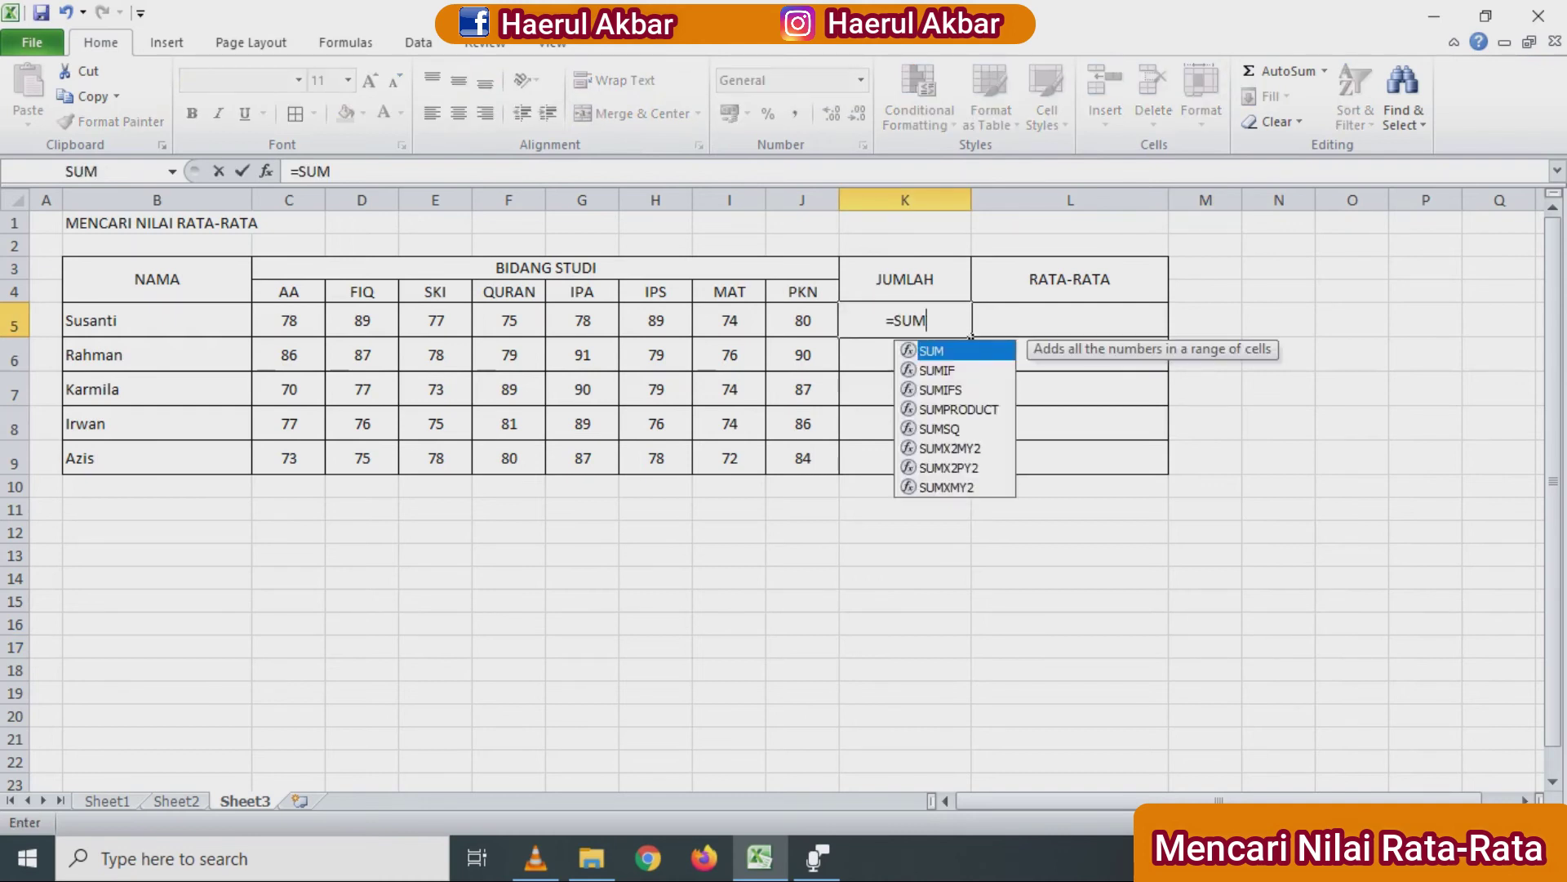
{"action": "type", "text": "("}
{"action": "left_click_drag", "start_coordinate": [282, 320], "coordinate": [825, 326]}
{"action": "key", "text": "Return"}
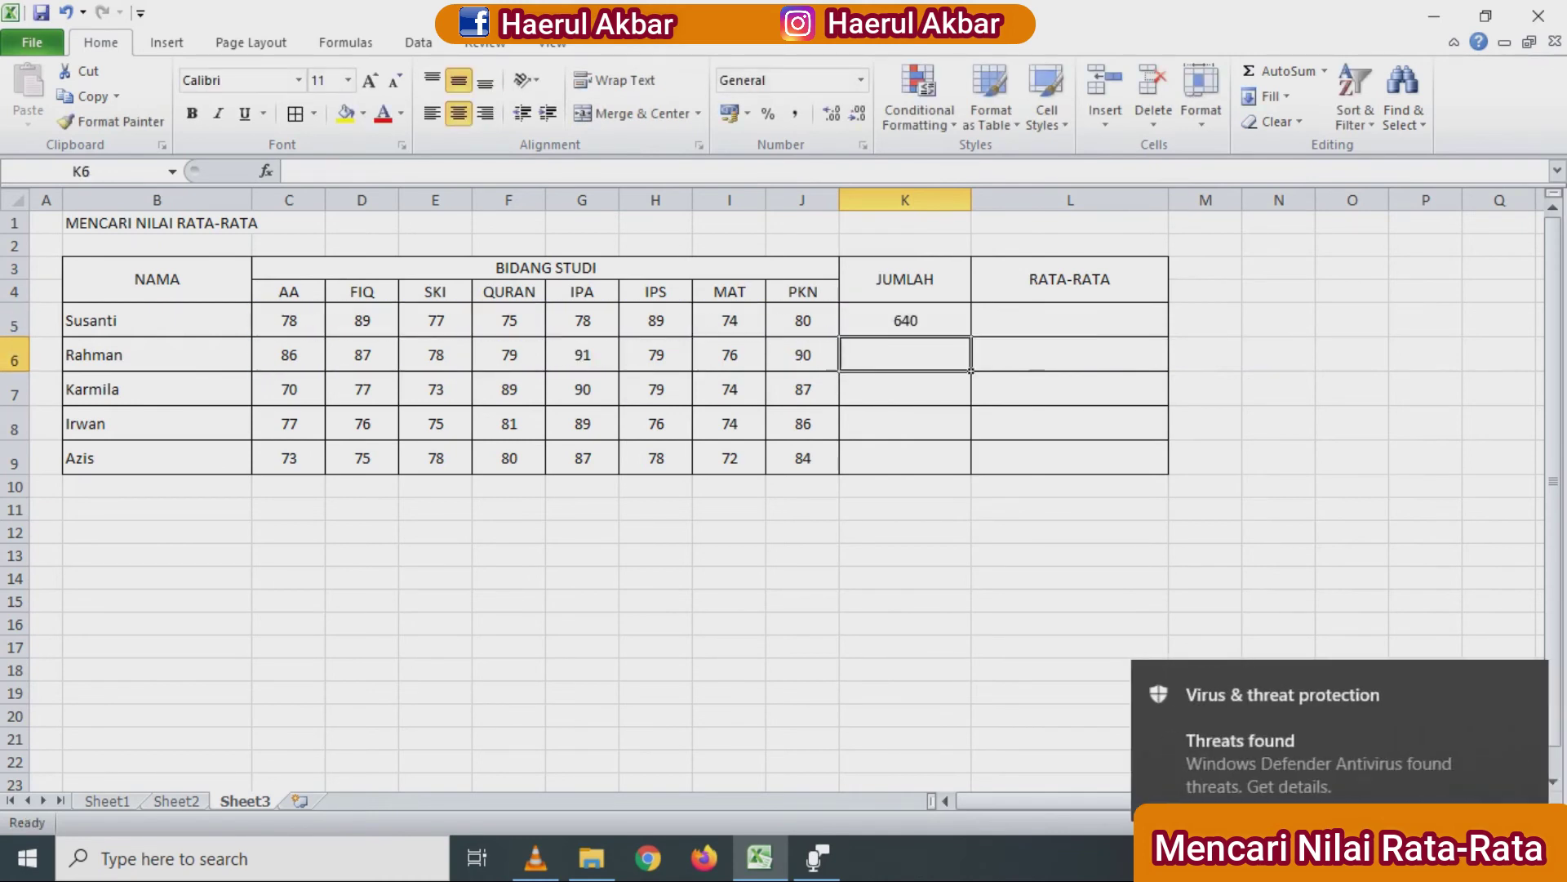
Step: Fill the JUMLAH total formula from K5 down to K9 and check the filled cells
{"action": "left_click", "coordinate": [905, 320]}
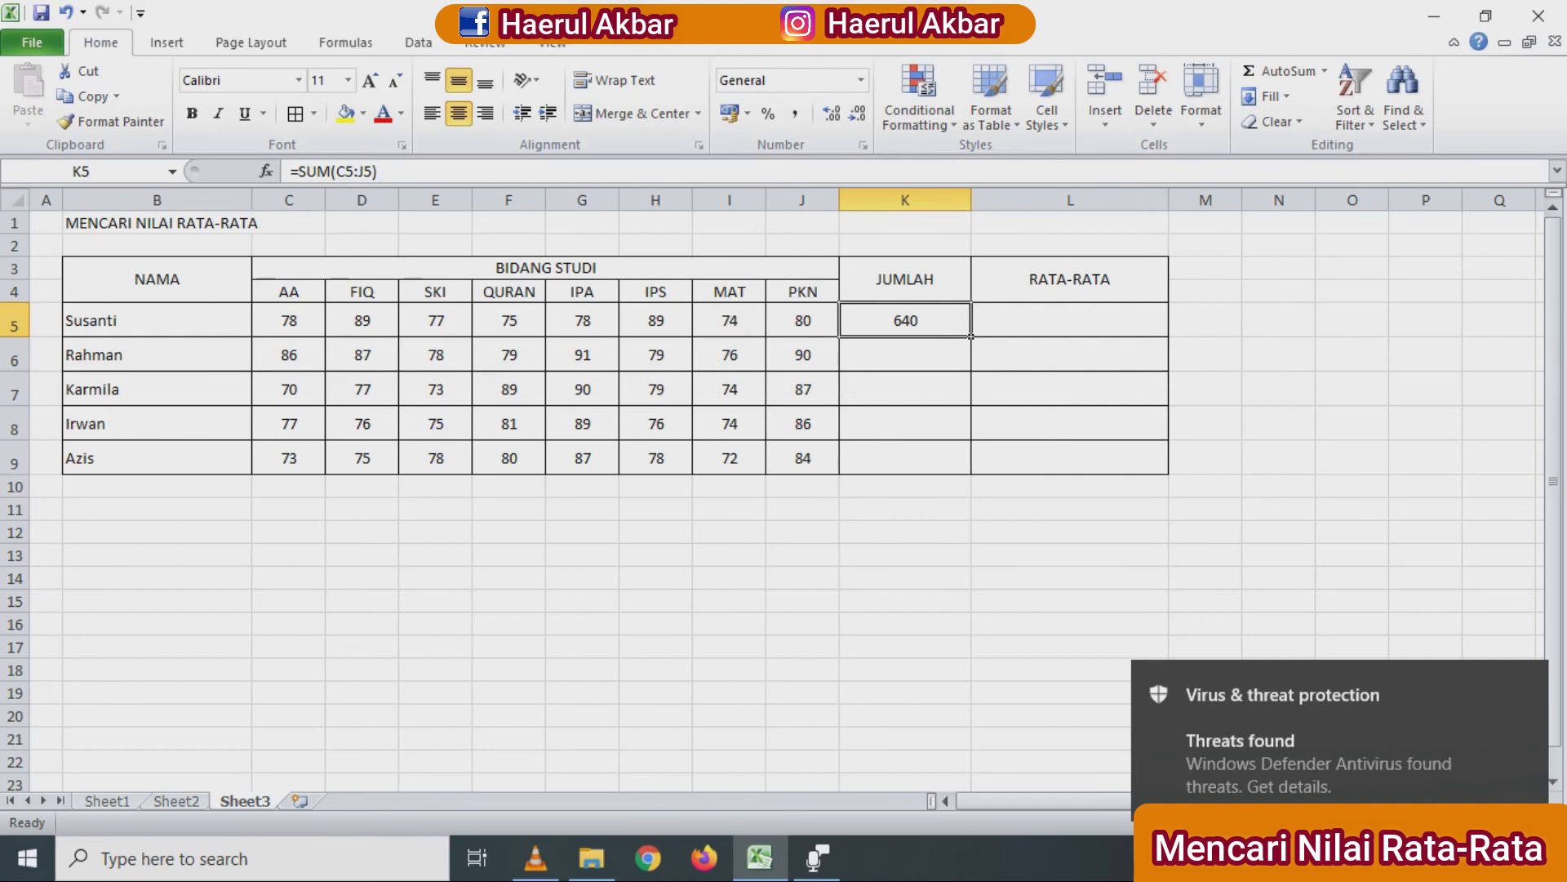
{"action": "left_click_drag", "start_coordinate": [972, 335], "coordinate": [968, 462]}
{"action": "left_click", "coordinate": [905, 578]}
{"action": "left_click", "coordinate": [905, 320]}
{"action": "left_click", "coordinate": [905, 457]}
Step: Calculate the first student's average in the RATA-RATA cell L5 with =K5/8
{"action": "left_click", "coordinate": [1069, 320]}
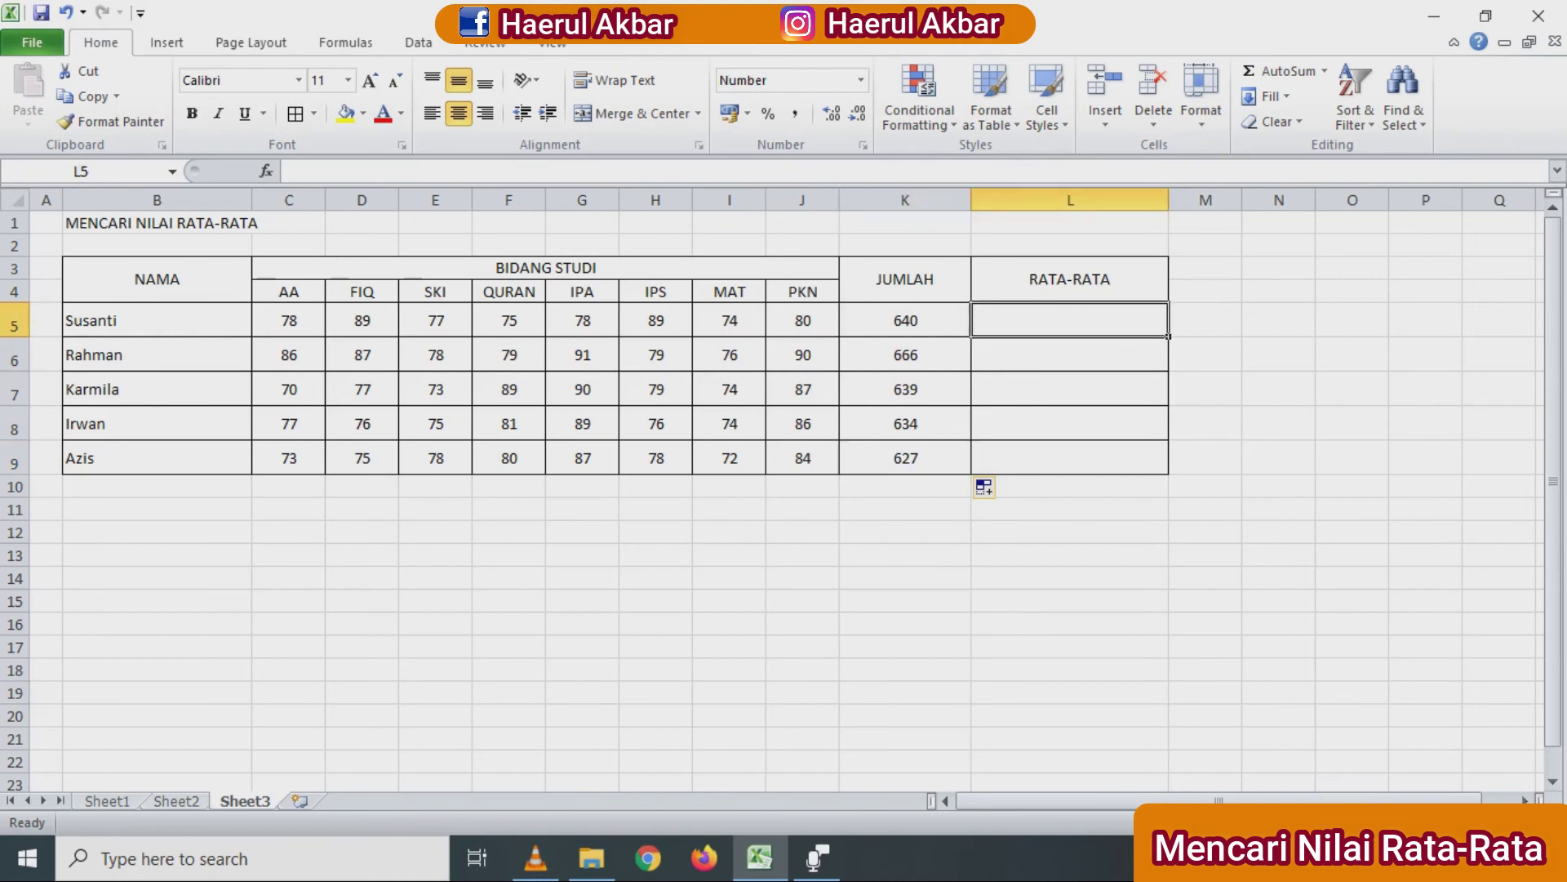
{"action": "left_click", "coordinate": [1069, 355]}
{"action": "left_click", "coordinate": [1069, 320]}
{"action": "type", "text": "="}
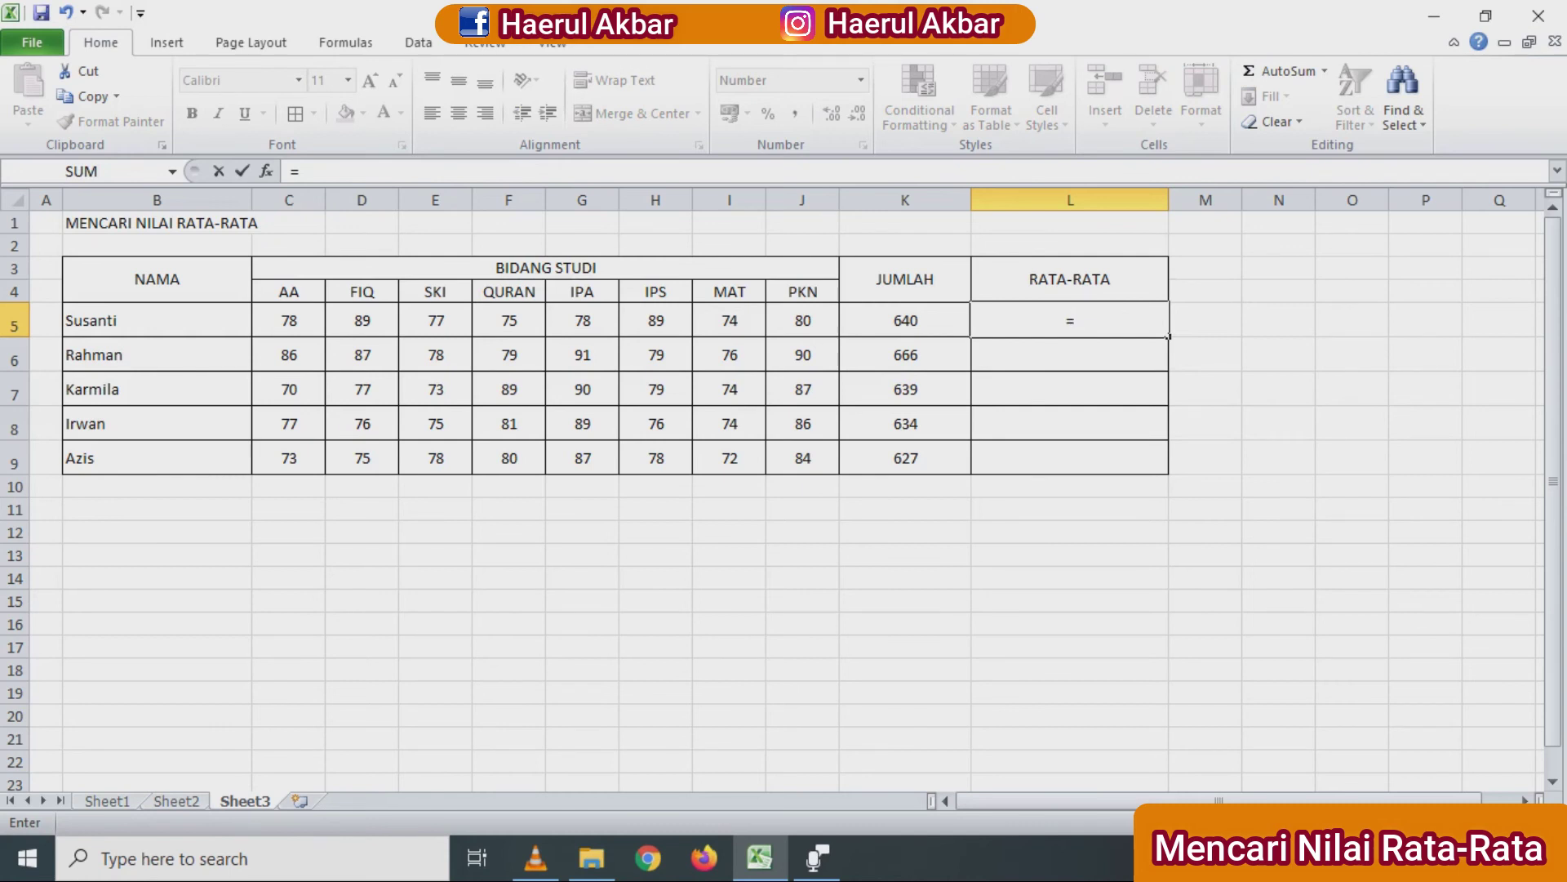
{"action": "left_click", "coordinate": [905, 320]}
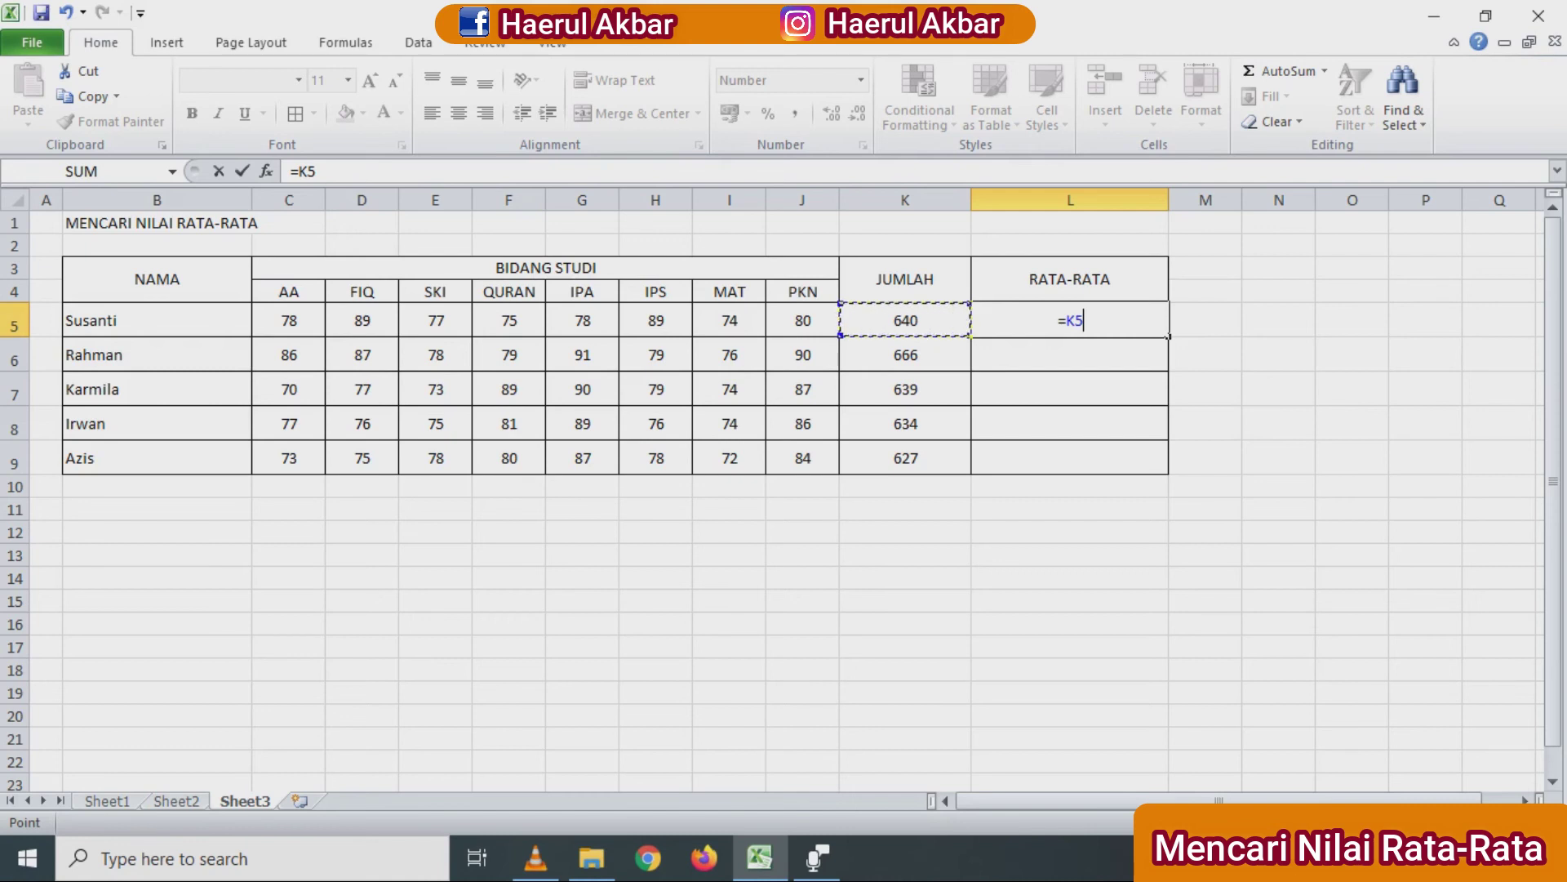
{"action": "type", "text": "/8"}
{"action": "key", "text": "Return"}
Step: Fill the RATA-RATA formula from L5 down to L9
{"action": "left_click", "coordinate": [1069, 320]}
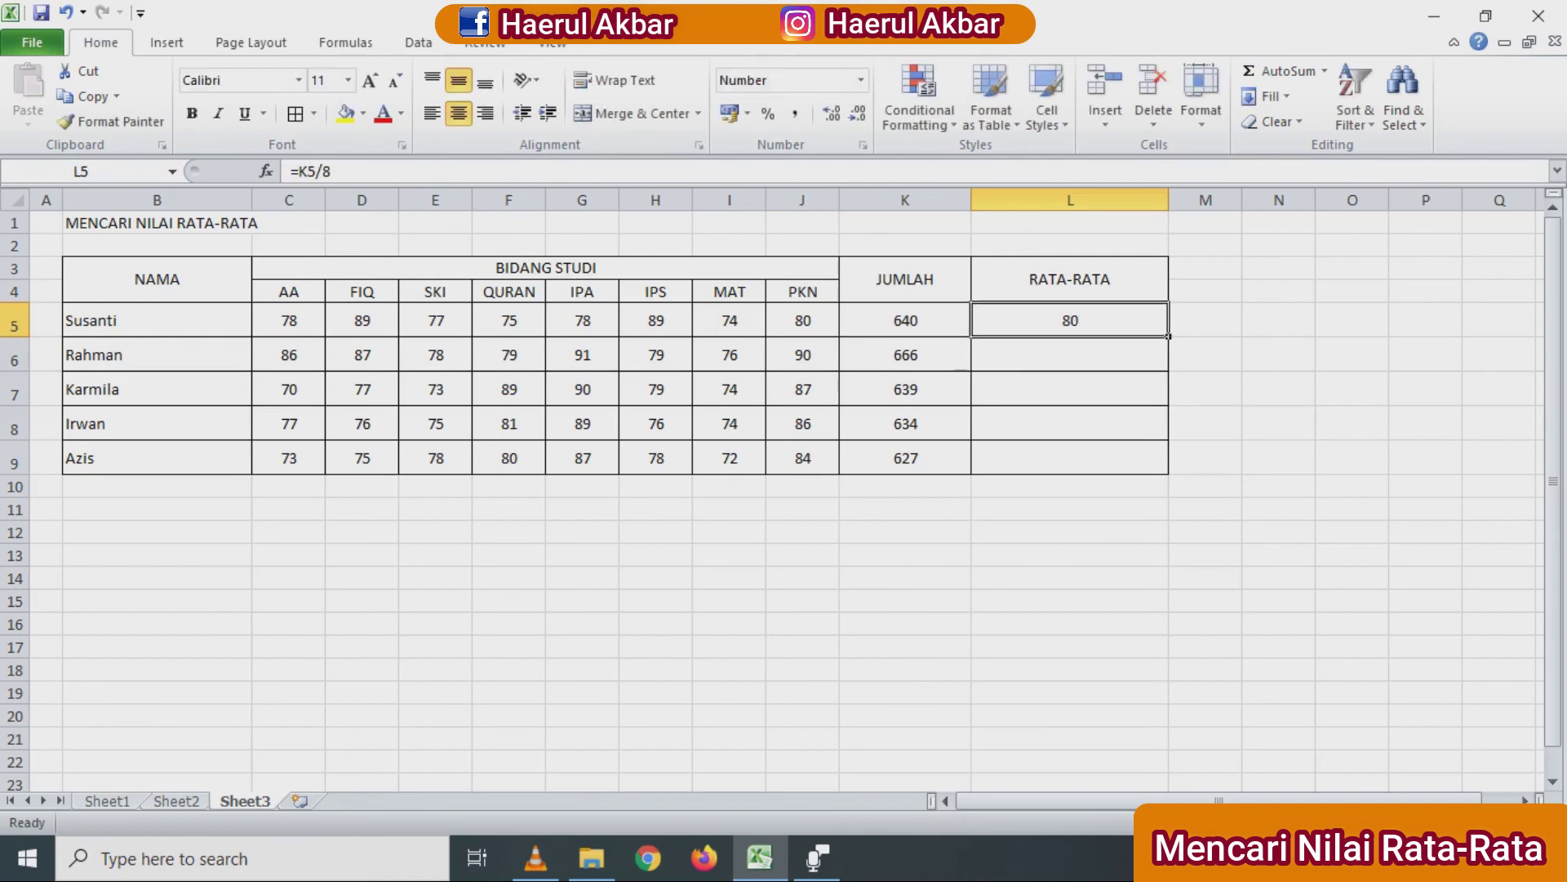
{"action": "left_click_drag", "start_coordinate": [1168, 335], "coordinate": [1168, 474]}
{"action": "left_click", "coordinate": [1205, 577]}
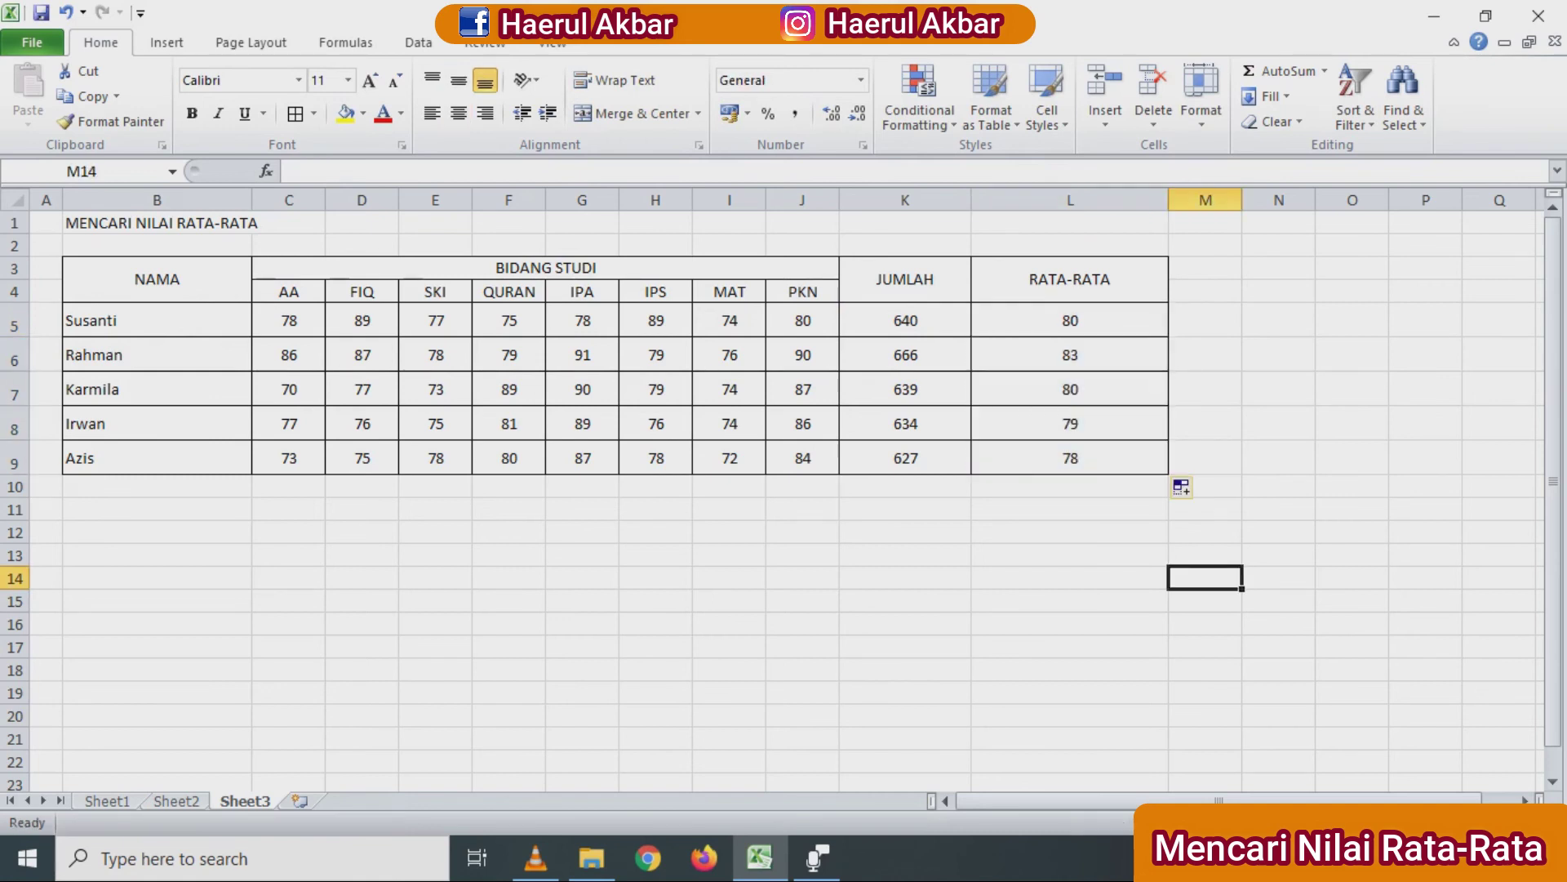
Step: Examine the filled formulas in the RATA-RATA and JUMLAH cells for the individual students
{"action": "left_click", "coordinate": [905, 555]}
{"action": "left_click", "coordinate": [1069, 578]}
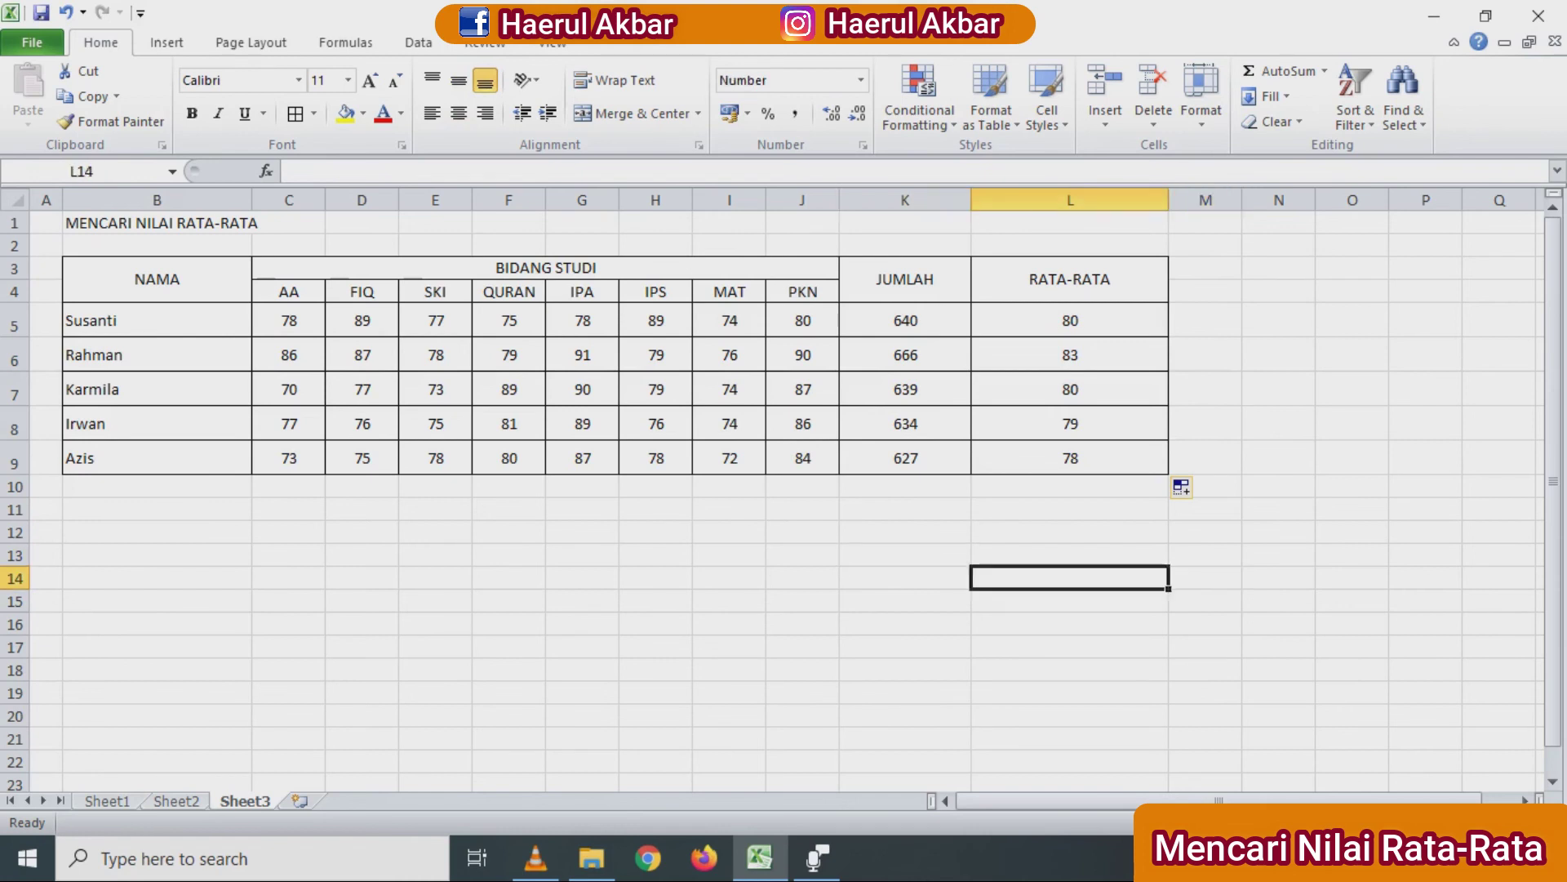
{"action": "left_click", "coordinate": [1069, 457]}
{"action": "left_click", "coordinate": [1059, 389]}
{"action": "left_click", "coordinate": [1058, 321]}
{"action": "left_click", "coordinate": [1057, 360]}
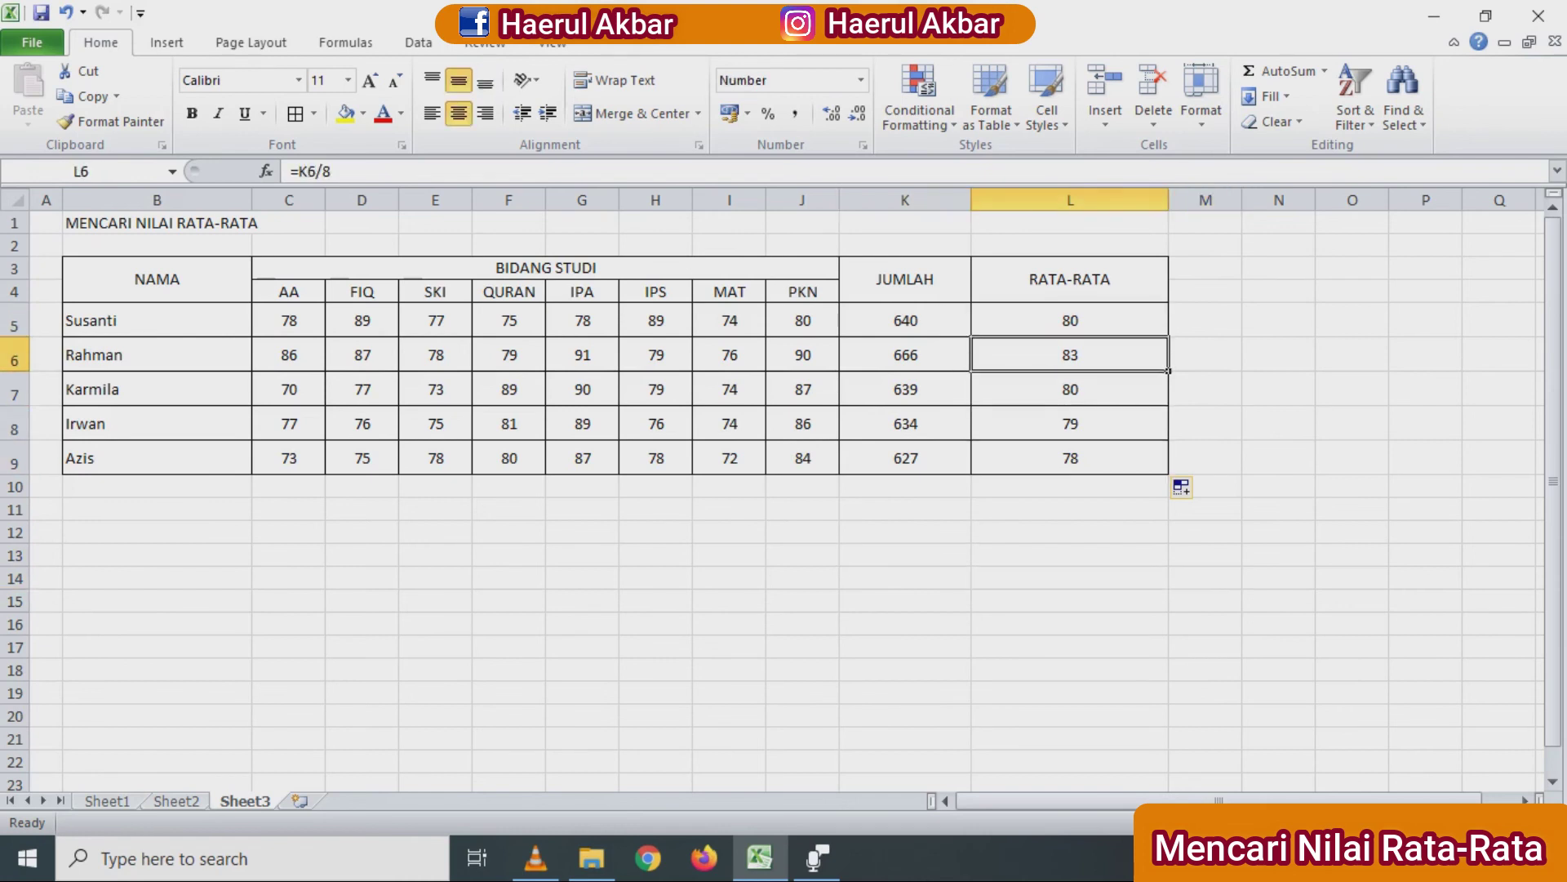
{"action": "left_click", "coordinate": [905, 354]}
{"action": "left_click", "coordinate": [905, 423]}
{"action": "left_click", "coordinate": [905, 457]}
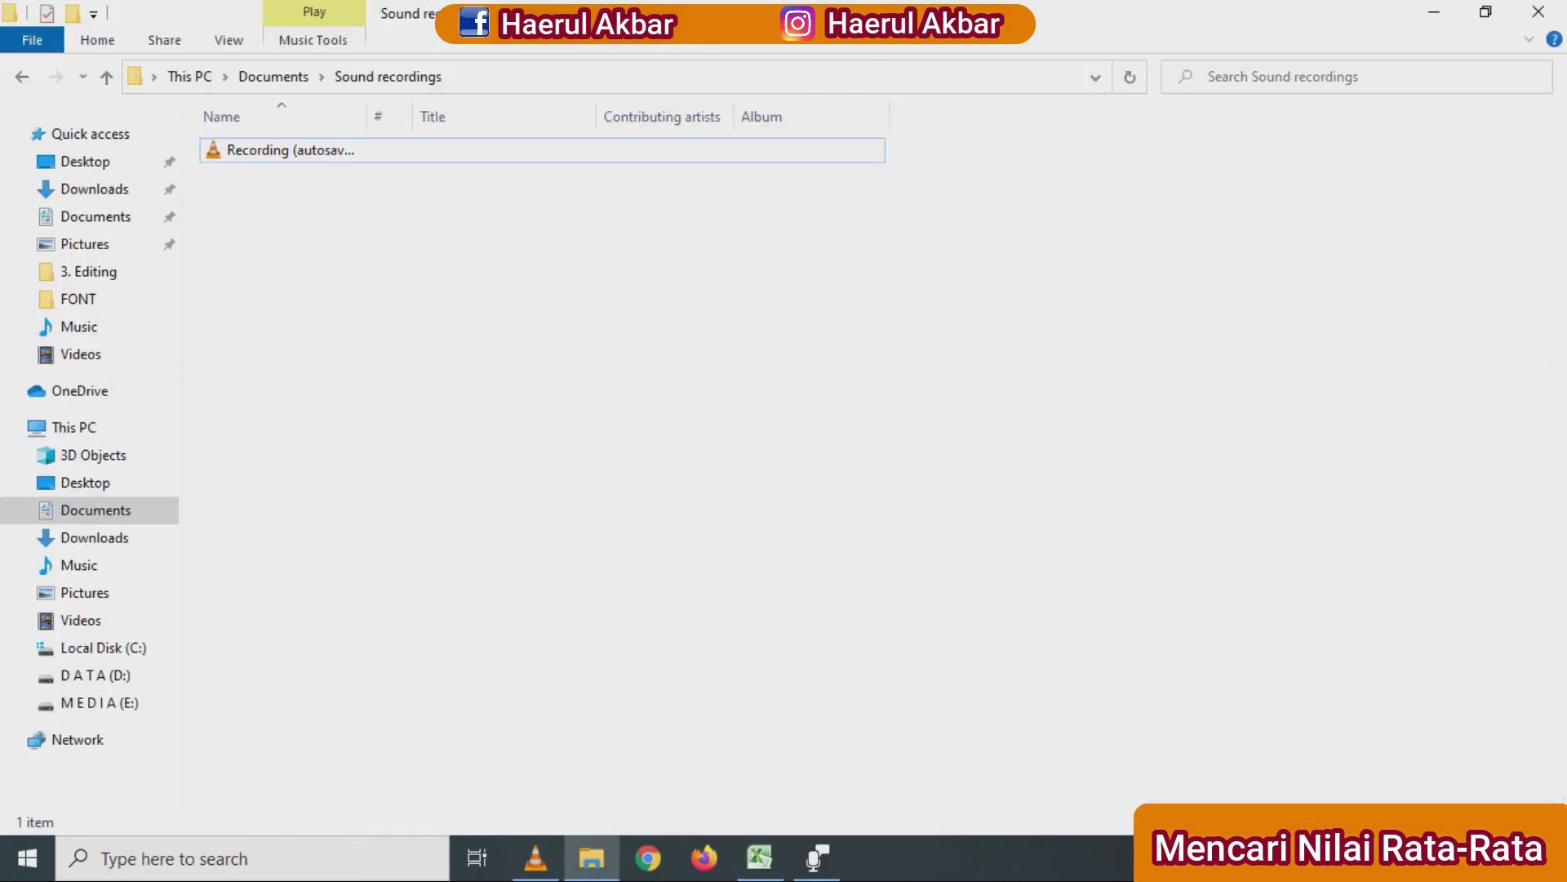
Step: Switch back to Excel and review the student names in B5:B9 and their subject scores in C5:J9
{"action": "left_click", "coordinate": [759, 857]}
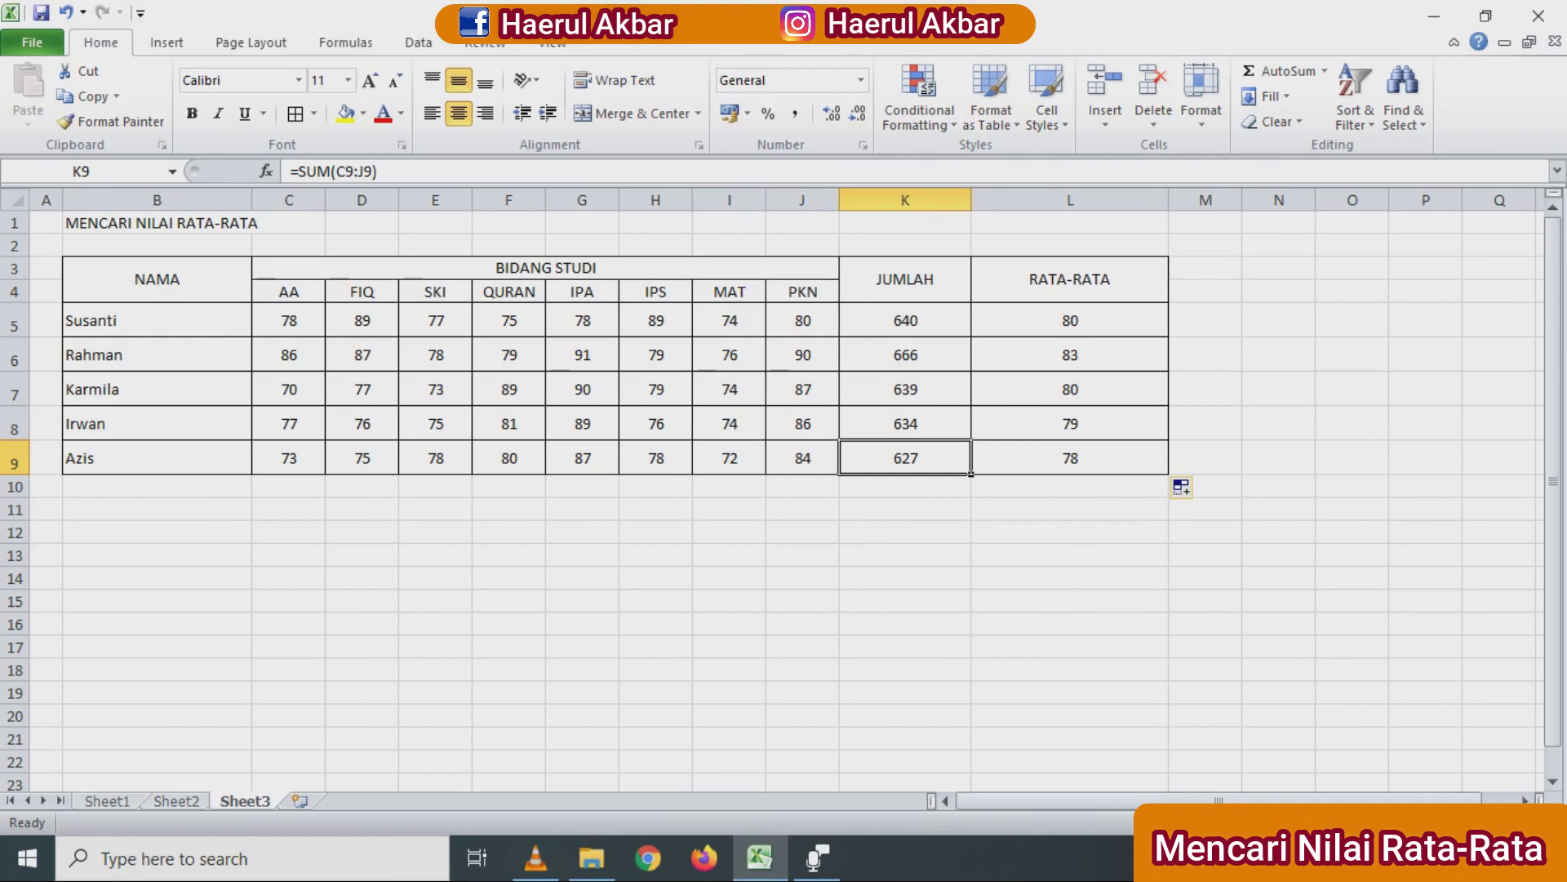
{"action": "left_click", "coordinate": [288, 354]}
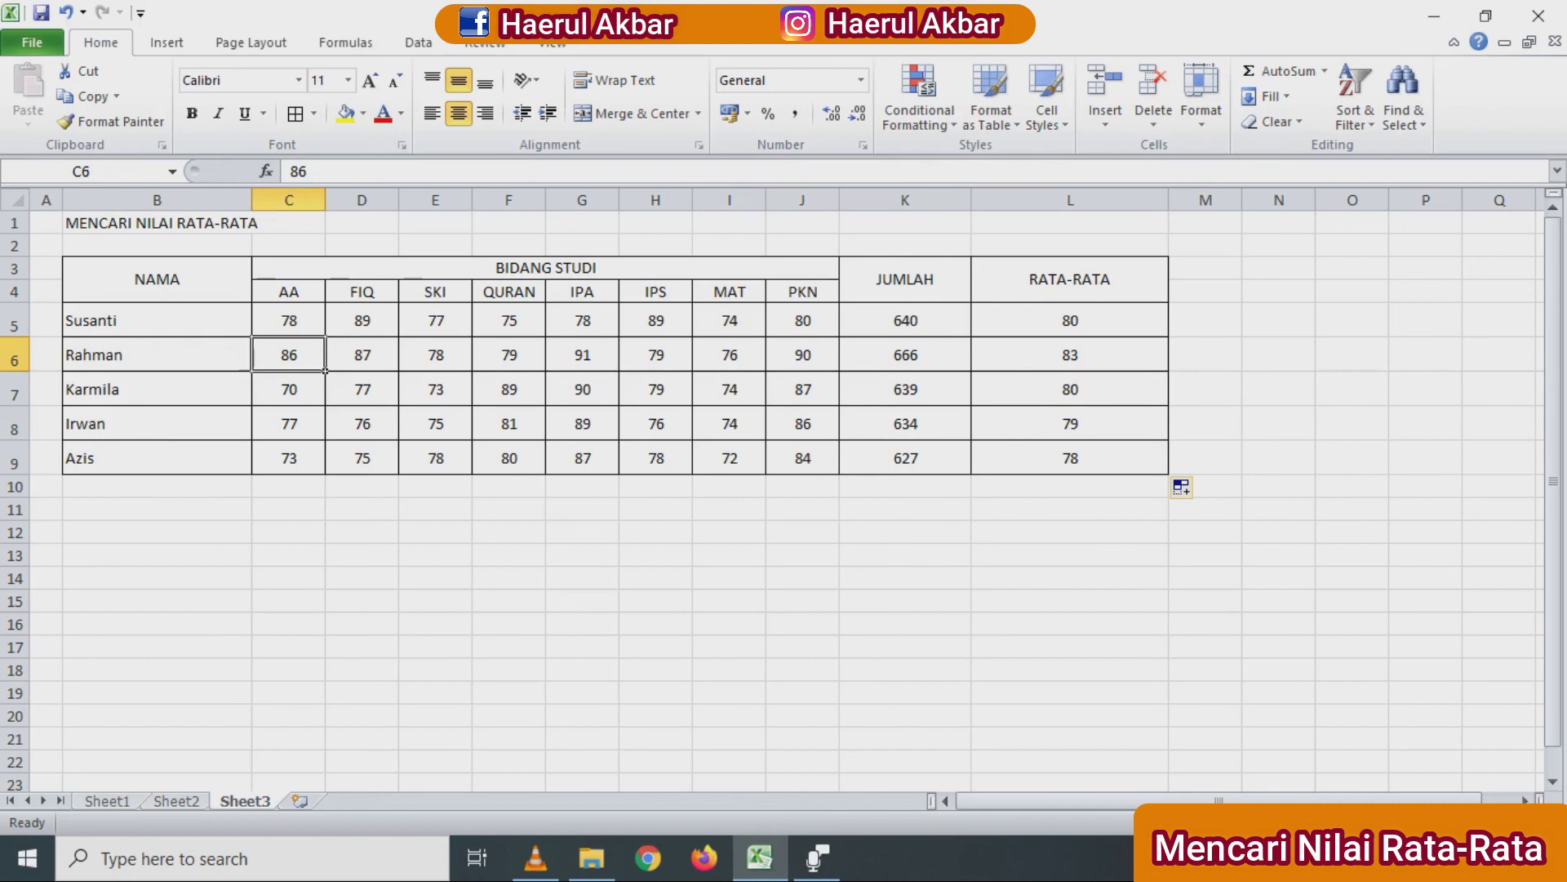
{"action": "left_click_drag", "start_coordinate": [157, 320], "coordinate": [157, 457]}
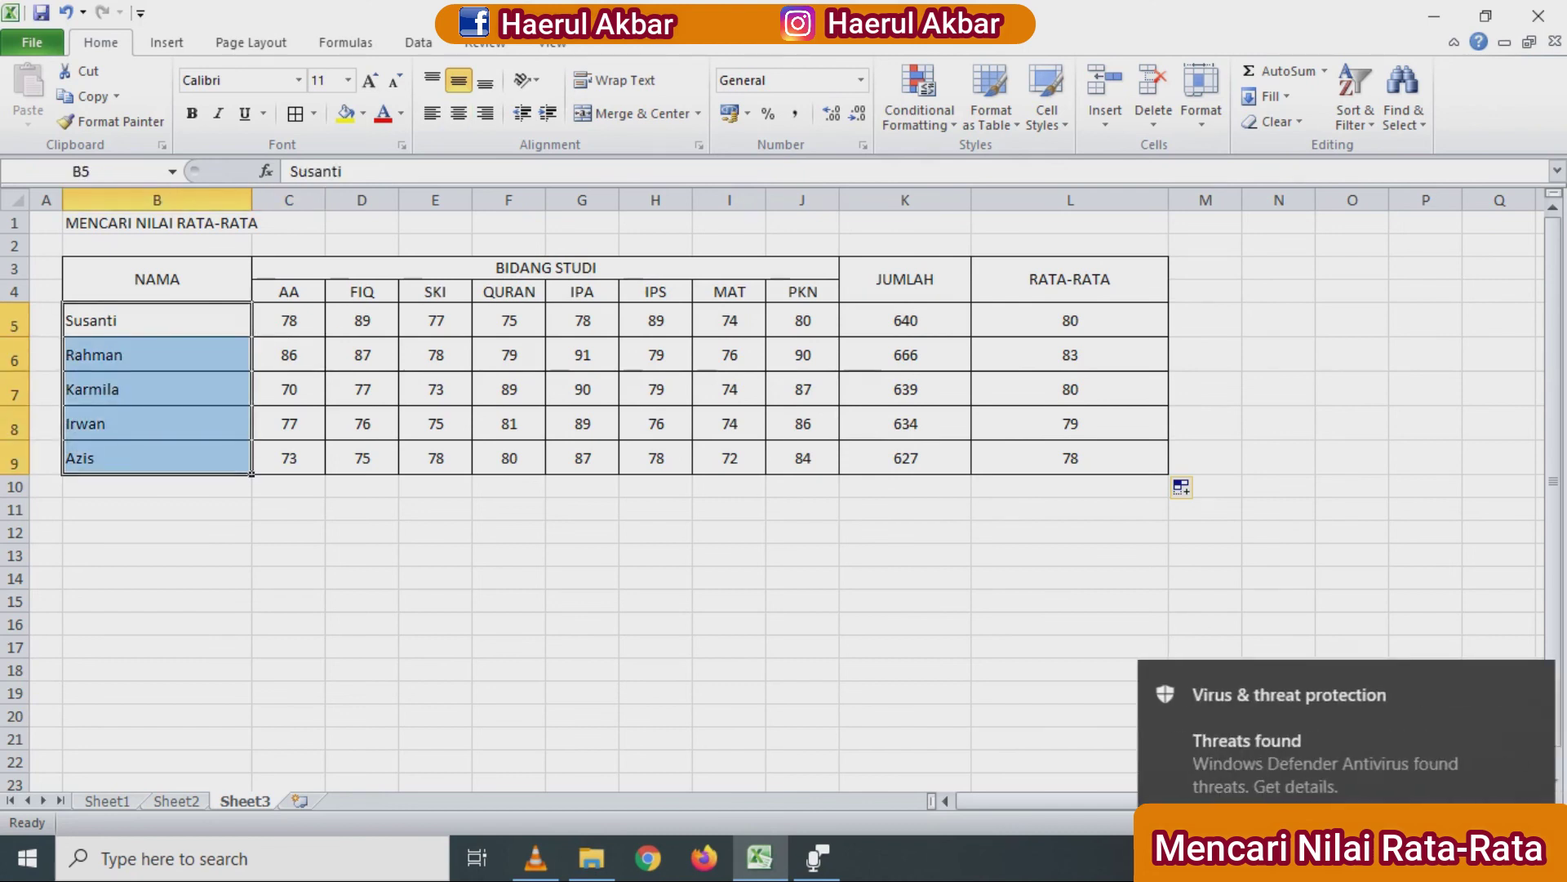
{"action": "left_click", "coordinate": [289, 458]}
{"action": "left_click", "coordinate": [361, 457]}
{"action": "left_click", "coordinate": [435, 457]}
{"action": "left_click_drag", "start_coordinate": [289, 320], "coordinate": [804, 422]}
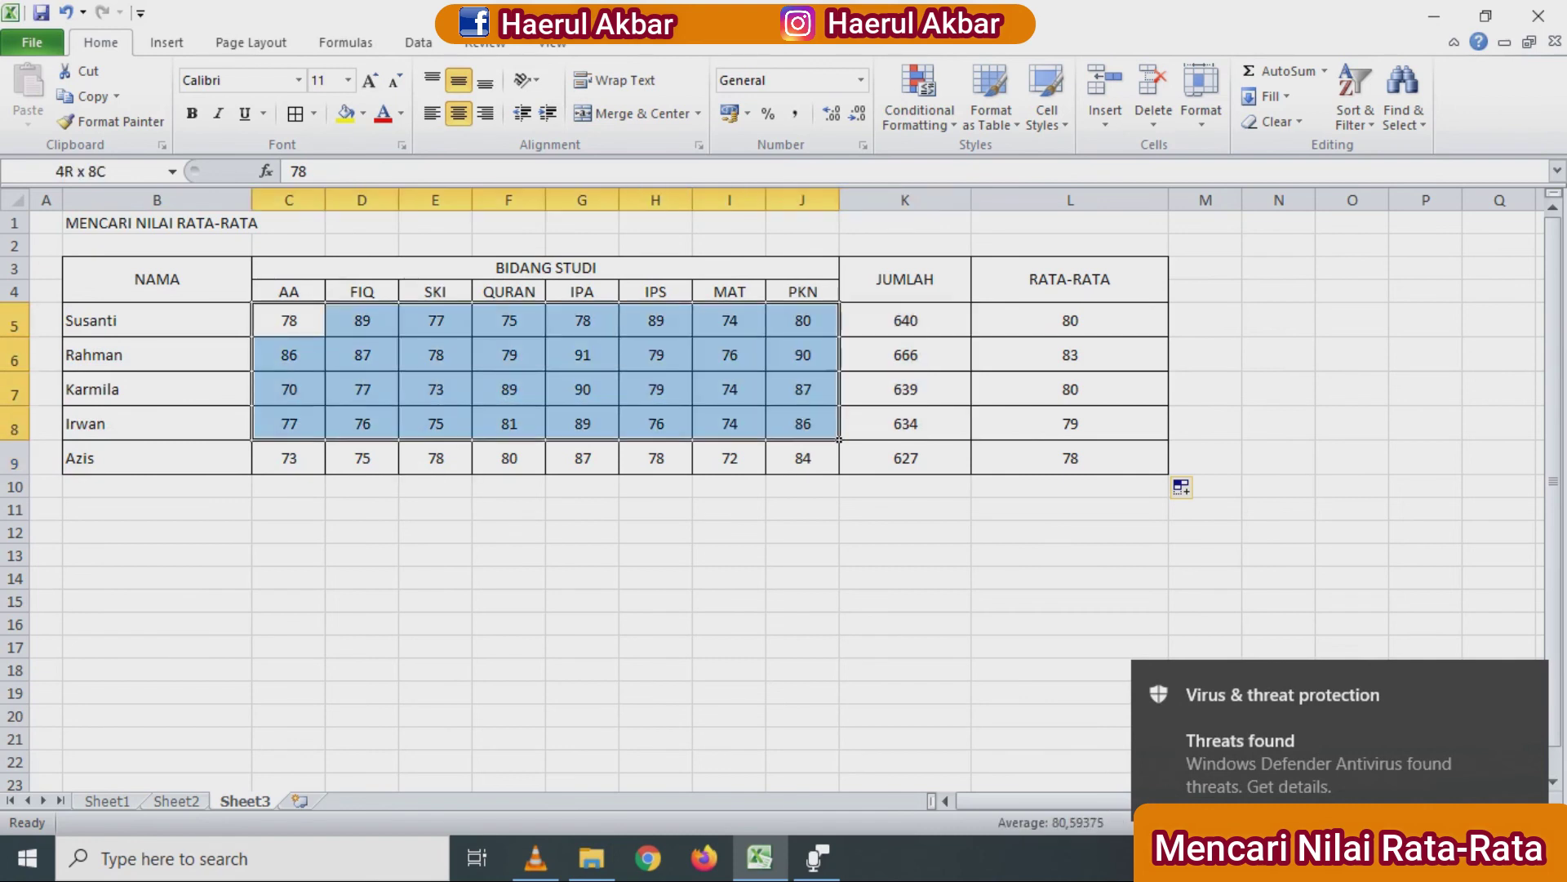
{"action": "left_click", "coordinate": [836, 444]}
{"action": "left_click_drag", "start_coordinate": [289, 320], "coordinate": [803, 458]}
{"action": "left_click", "coordinate": [510, 423]}
{"action": "left_click_drag", "start_coordinate": [289, 320], "coordinate": [804, 458]}
{"action": "left_click", "coordinate": [289, 320]}
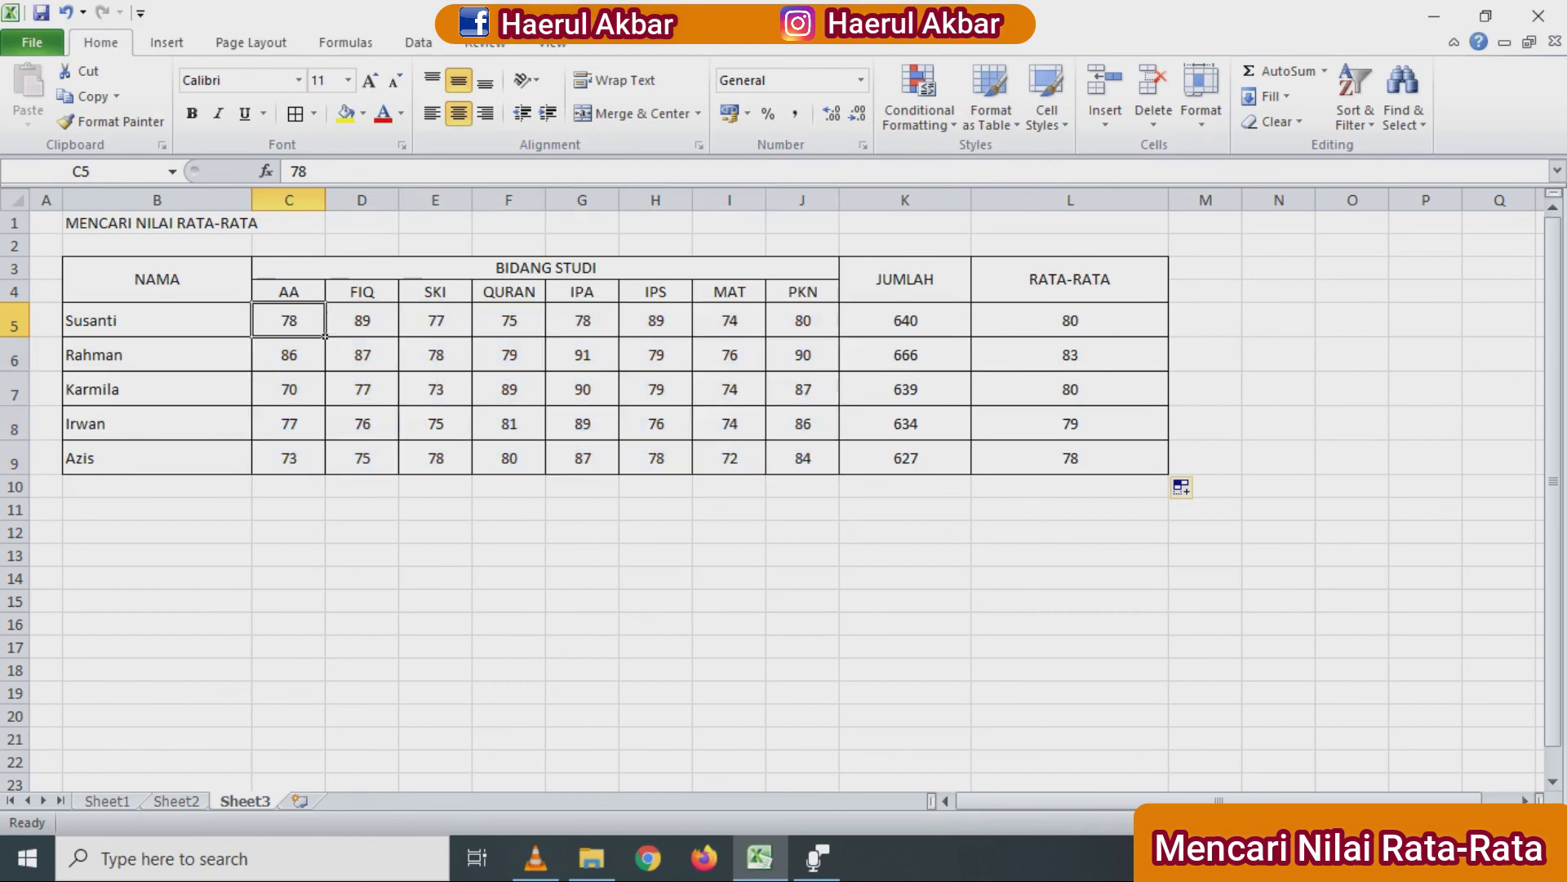
{"action": "left_click", "coordinate": [436, 320]}
{"action": "left_click", "coordinate": [582, 457]}
{"action": "left_click", "coordinate": [803, 423]}
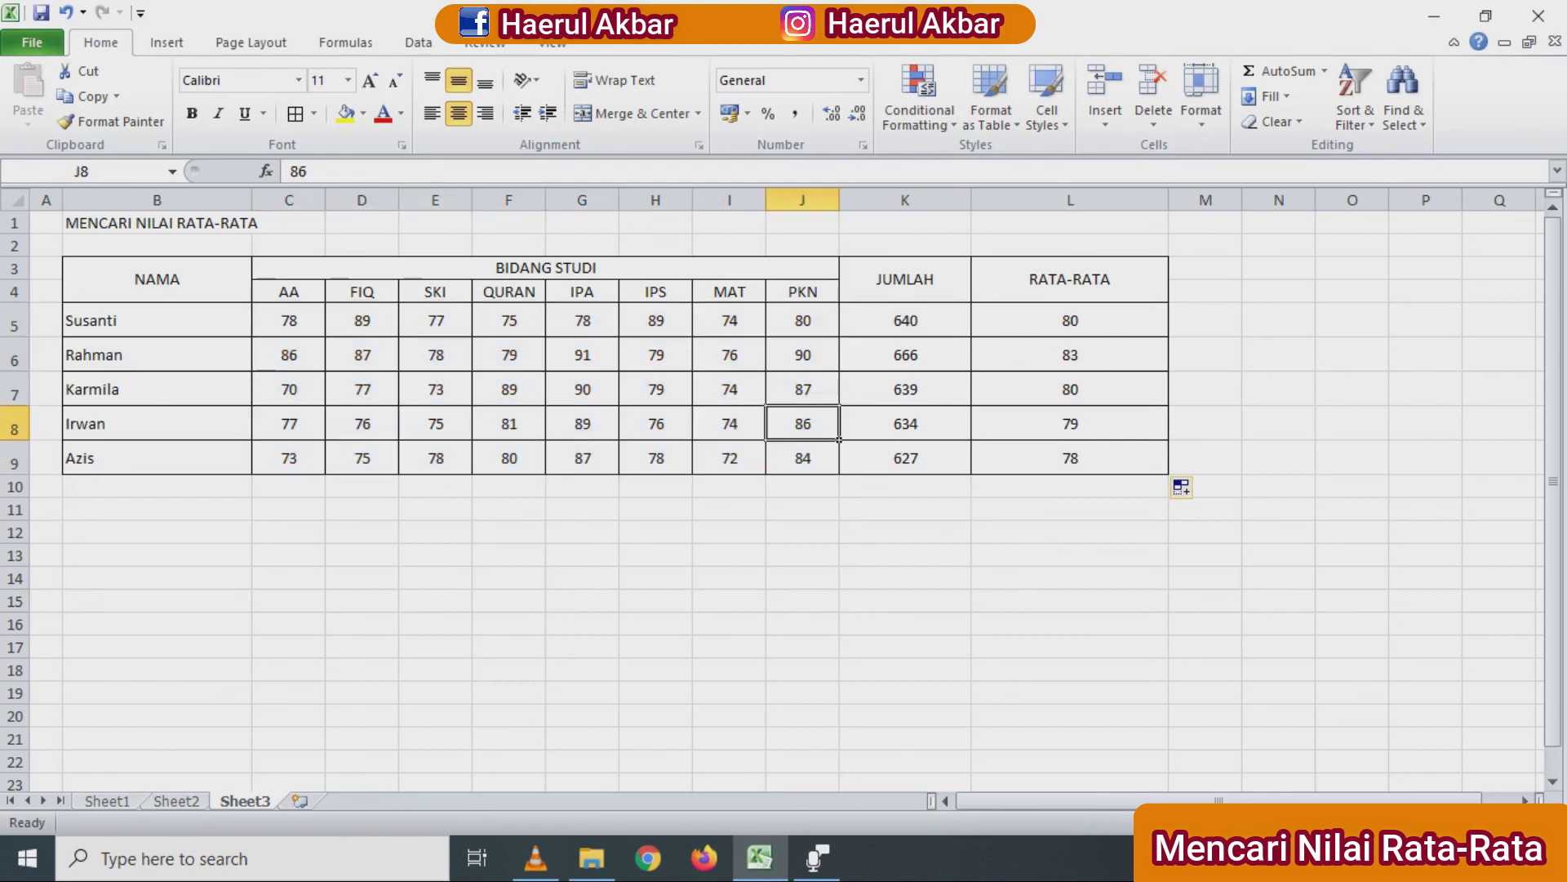
{"action": "left_click", "coordinate": [509, 354]}
{"action": "left_click", "coordinate": [363, 320]}
{"action": "left_click", "coordinate": [362, 354]}
{"action": "left_click", "coordinate": [289, 354]}
{"action": "left_click", "coordinate": [289, 423]}
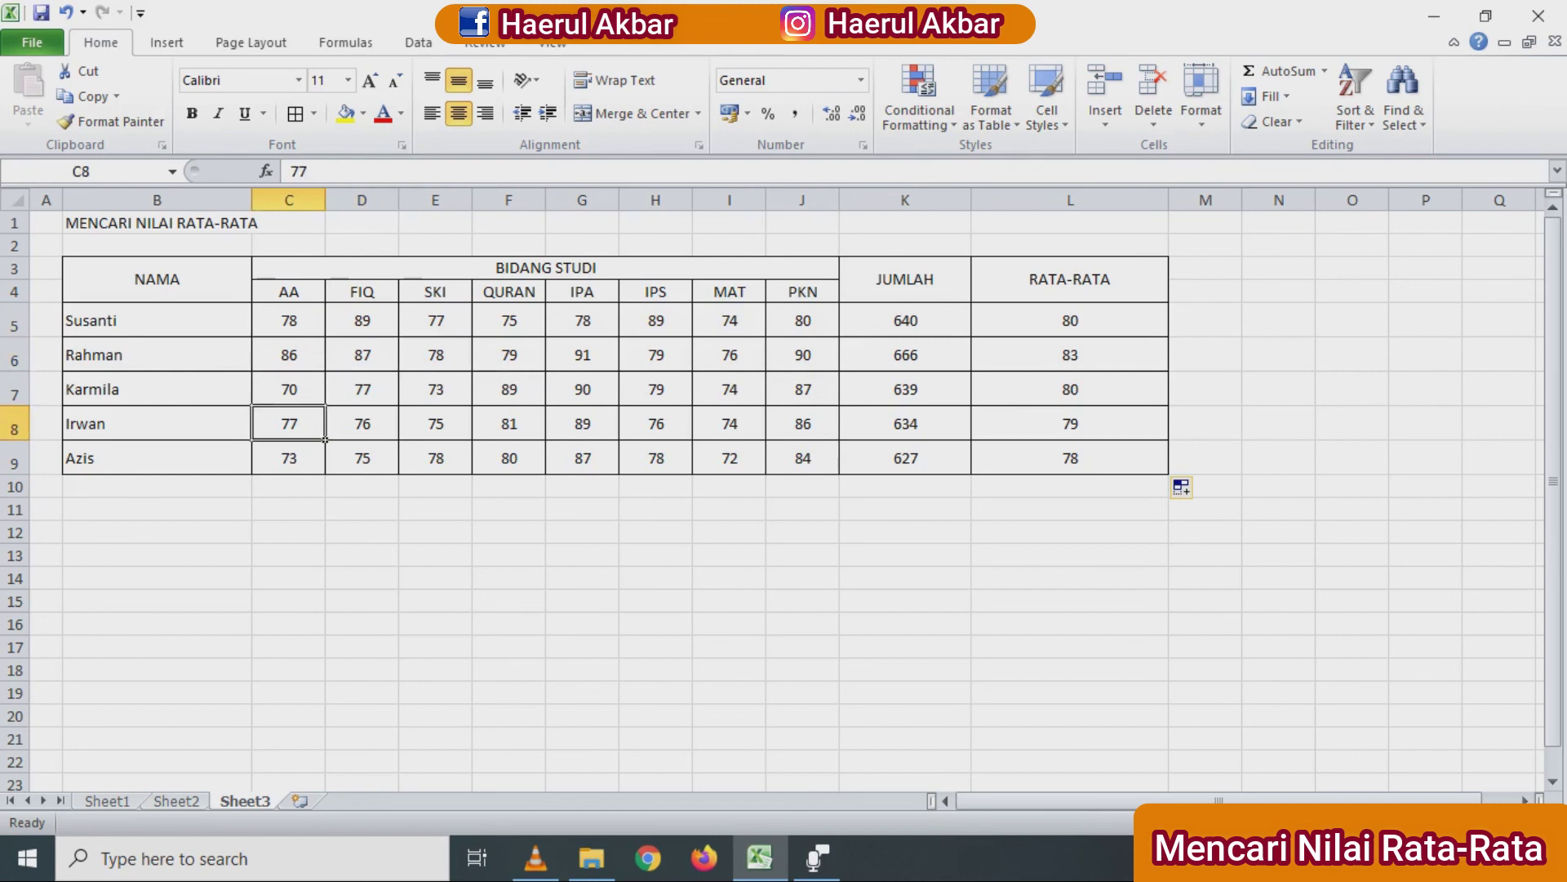
{"action": "left_click", "coordinate": [289, 389]}
{"action": "left_click", "coordinate": [289, 320]}
{"action": "left_click", "coordinate": [436, 354]}
{"action": "left_click", "coordinate": [583, 388]}
{"action": "left_click", "coordinate": [729, 389]}
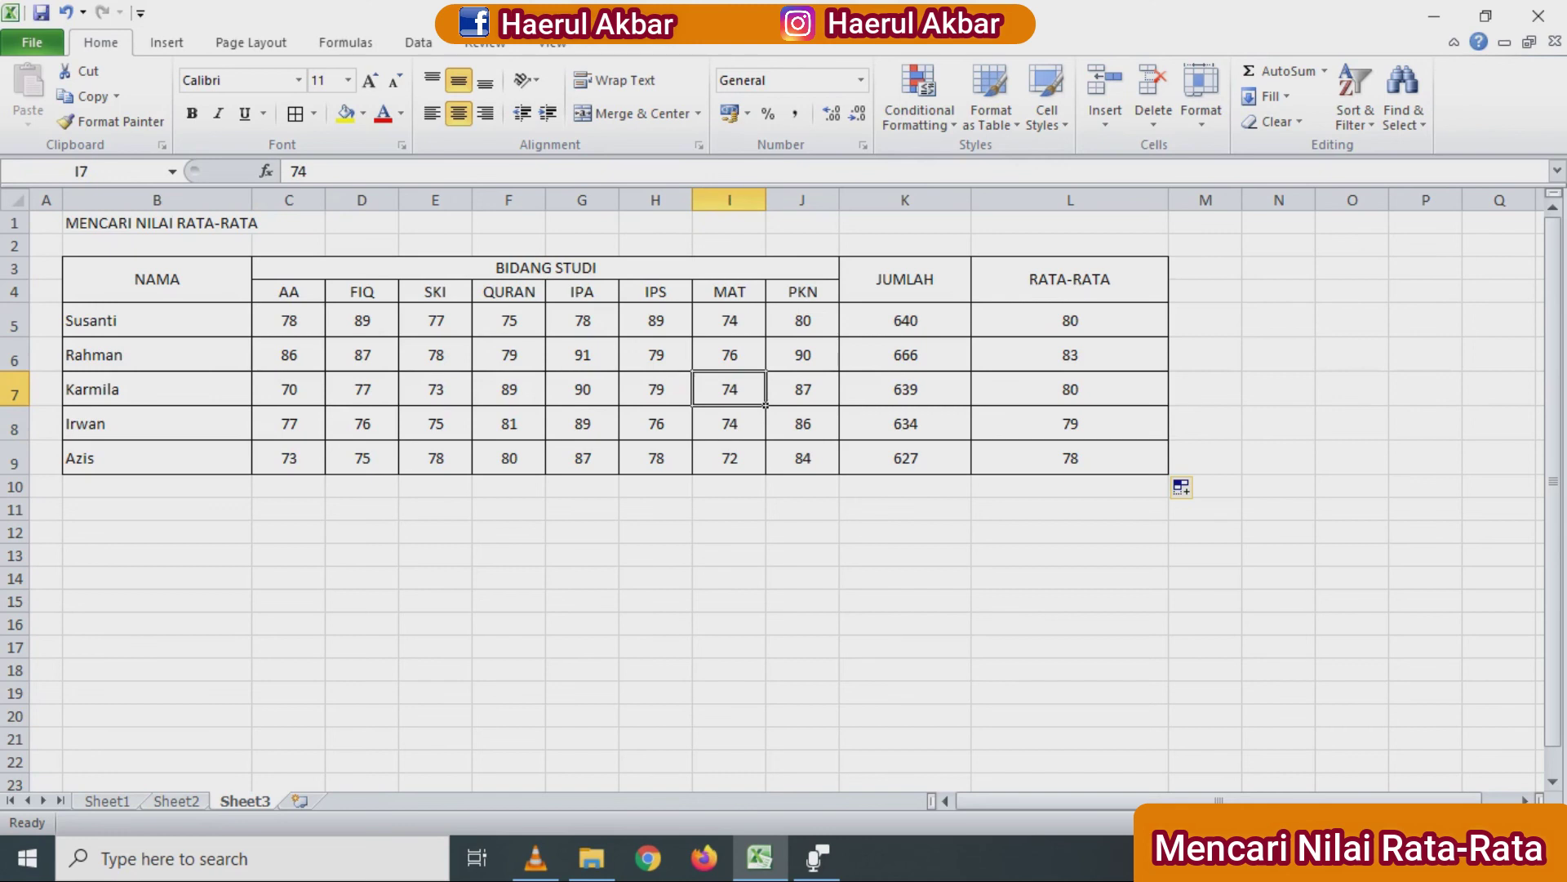
{"action": "left_click", "coordinate": [656, 423]}
{"action": "left_click", "coordinate": [583, 458]}
{"action": "left_click", "coordinate": [509, 424]}
{"action": "left_click", "coordinate": [435, 388]}
{"action": "left_click", "coordinate": [582, 388]}
{"action": "left_click", "coordinate": [509, 423]}
{"action": "left_click", "coordinate": [435, 388]}
{"action": "left_click", "coordinate": [508, 457]}
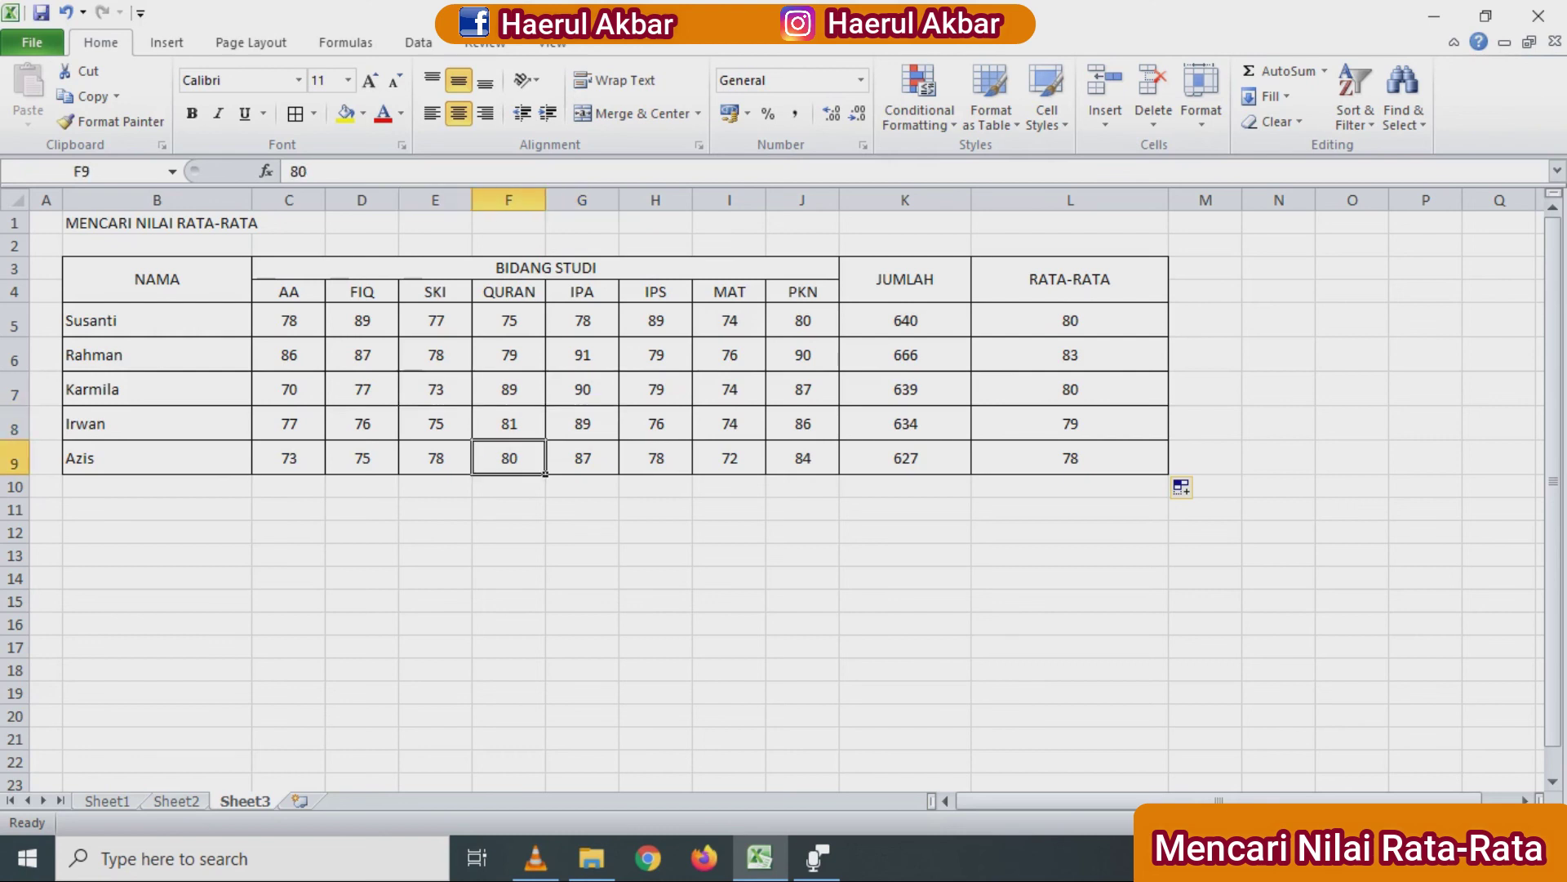